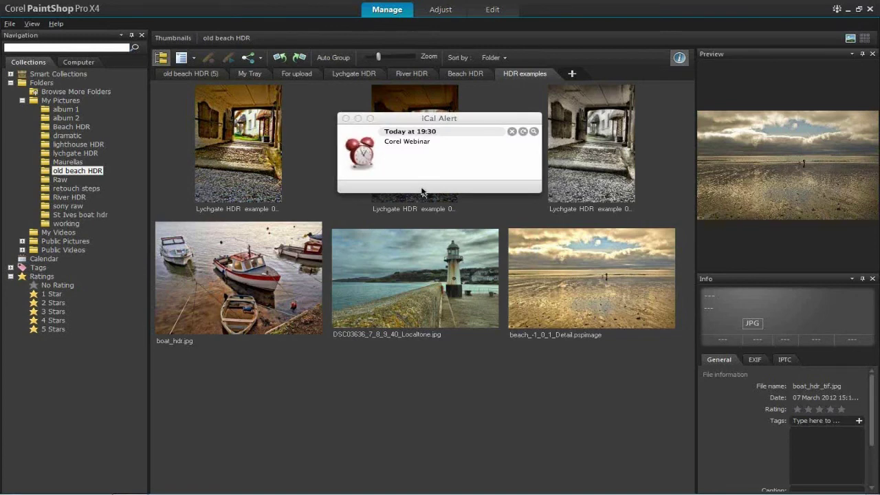
Dismiss the calendar alert and open the Lychgate HDR tray with the EXIF information shown
click(512, 131)
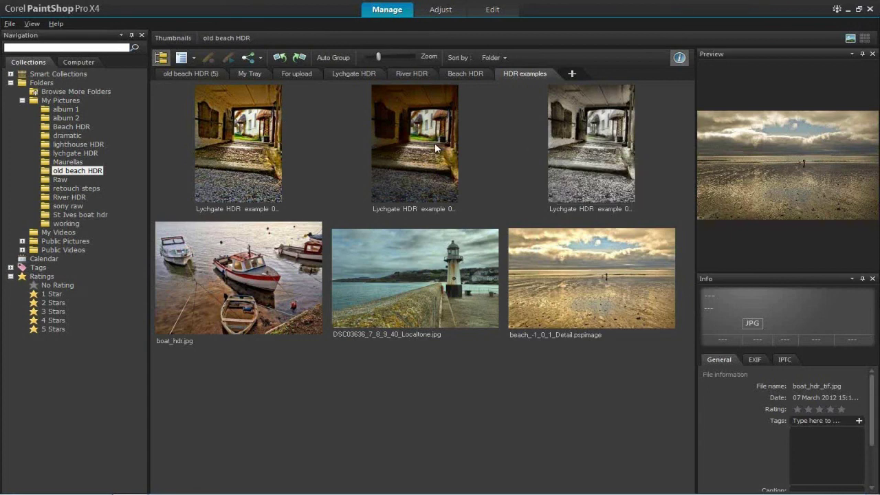
click(357, 73)
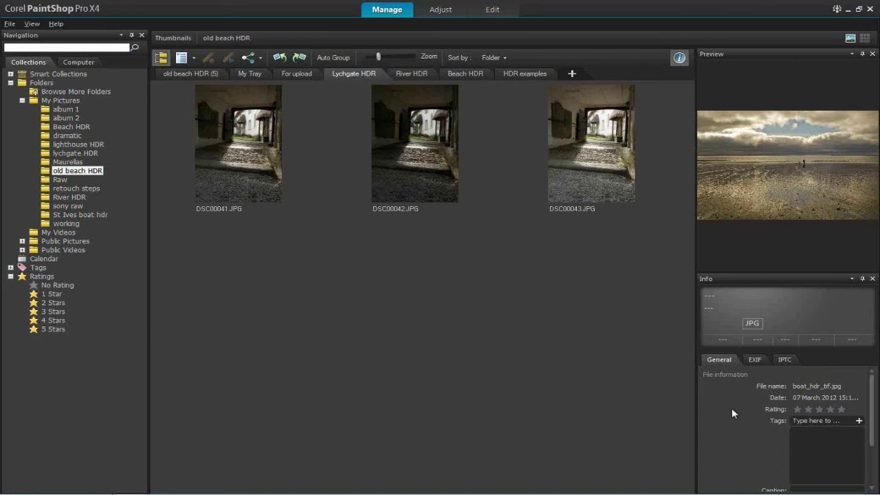
click(761, 356)
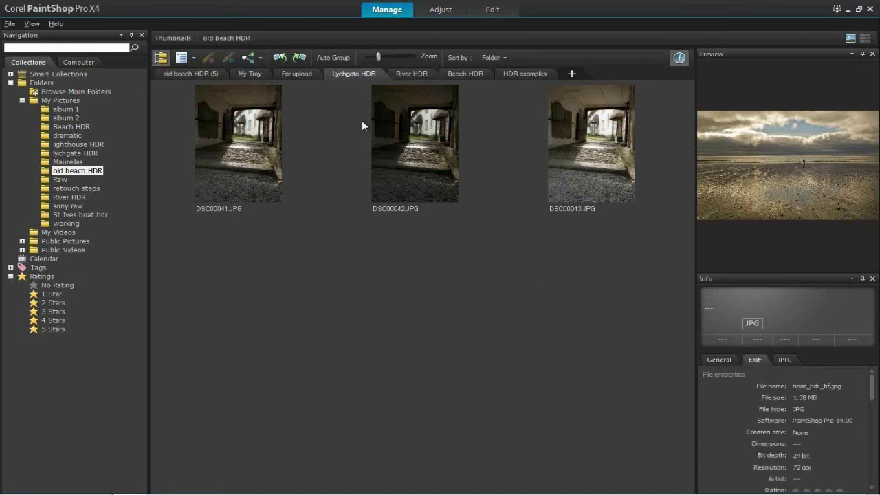
Preview DSC00041.JPG, DSC00042.JPG and DSC00043.JPG in turn to compare their brightness
click(249, 110)
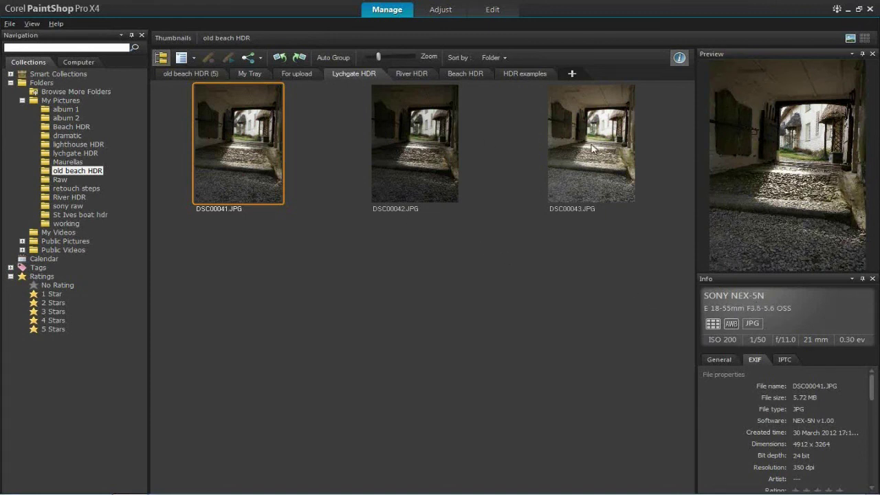
mouse_move(588, 145)
mouse_move(213, 157)
click(418, 151)
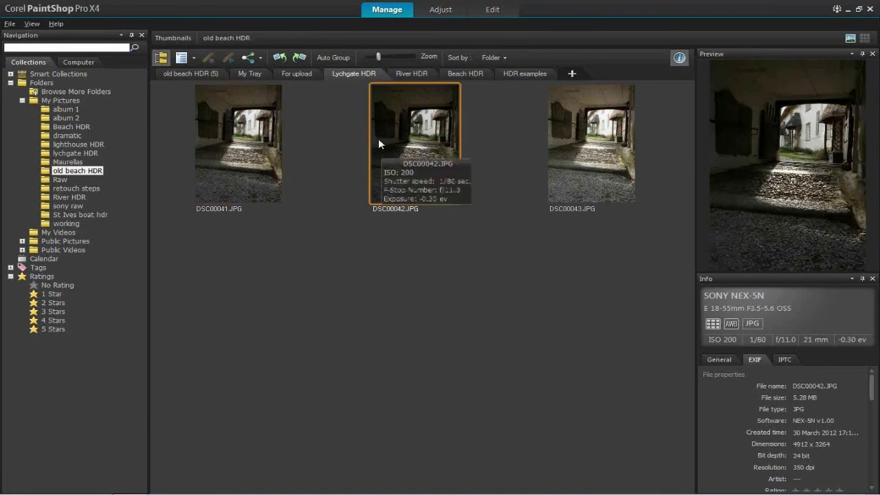
click(588, 136)
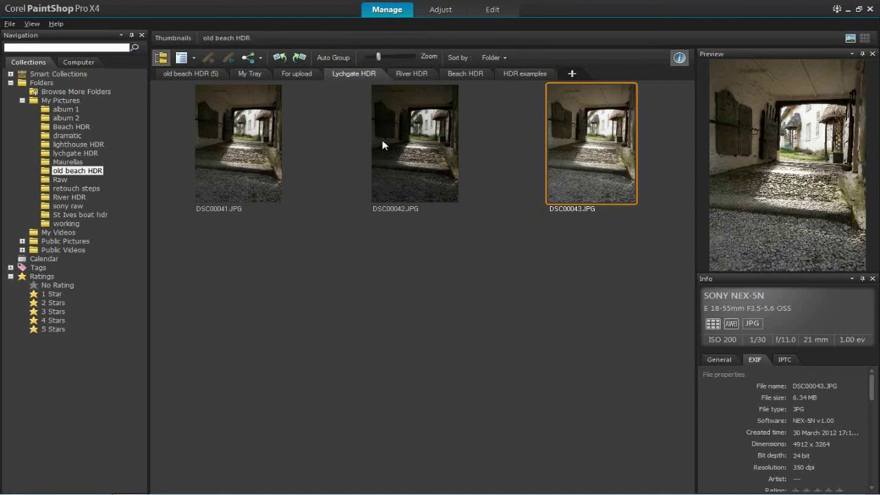
Examine the exposure time, exposure bias, f-stop and ISO in the EXIF data of the three Lychgate photos
click(249, 140)
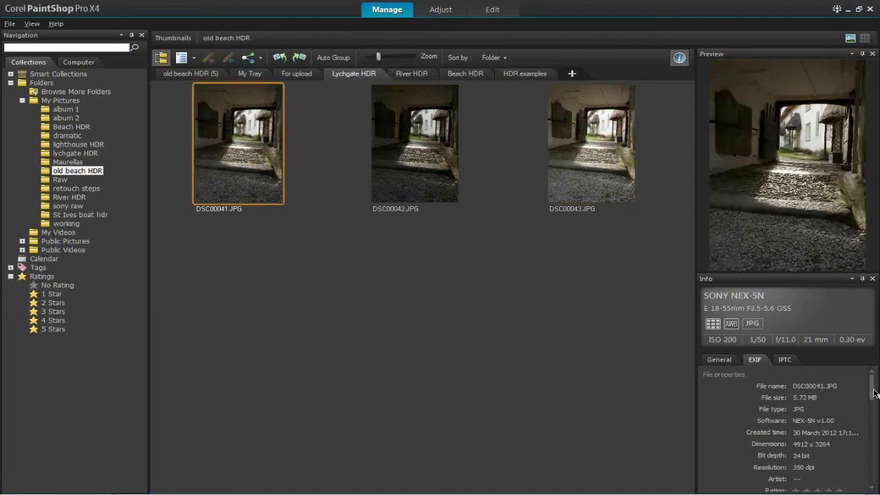
drag(873, 392, 875, 441)
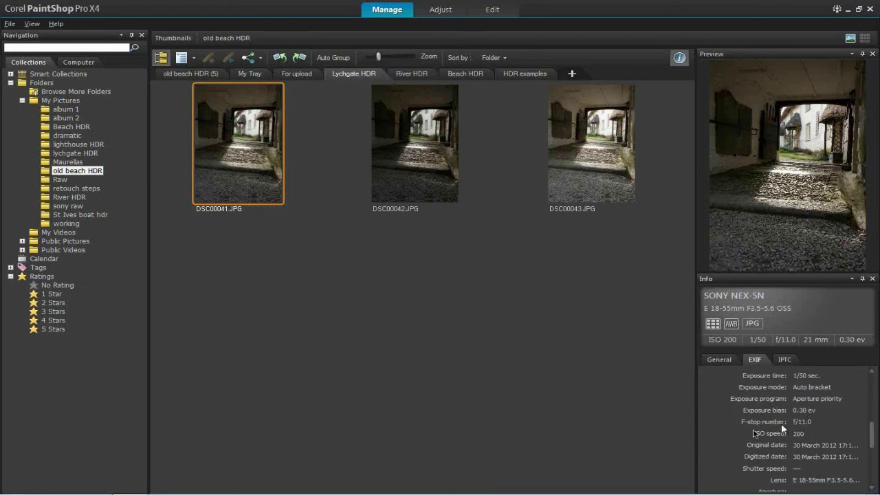
scroll(754, 430, up, 2)
scroll(756, 428, down, 2)
mouse_move(214, 132)
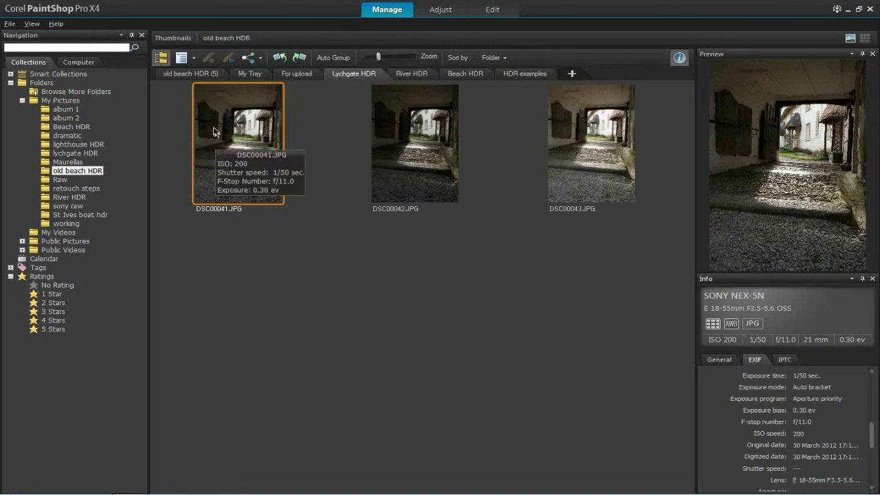
click(413, 143)
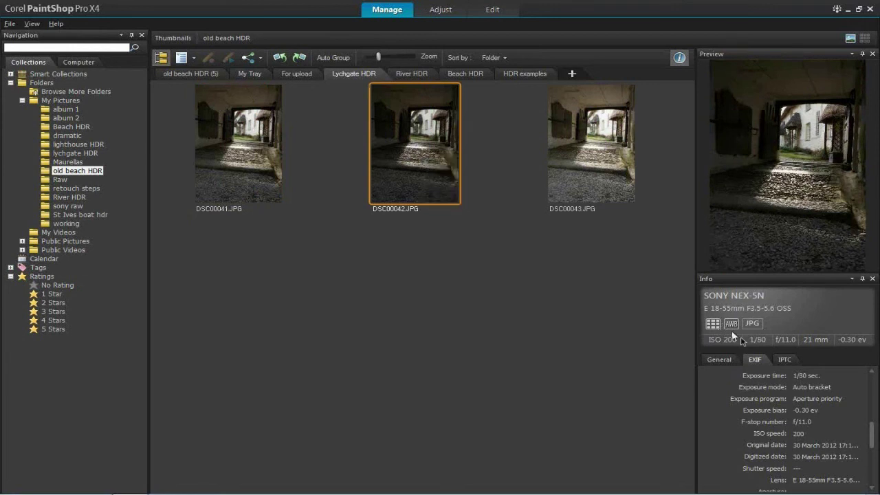
click(579, 153)
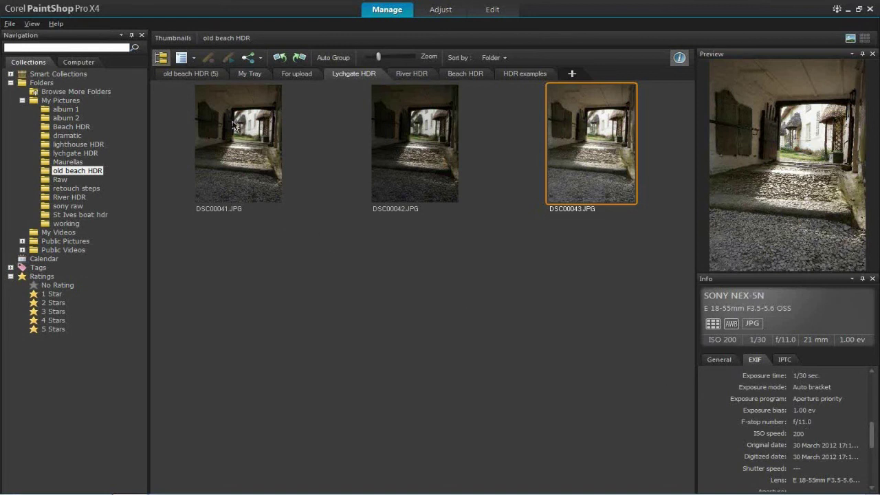
mouse_move(235, 126)
click(416, 132)
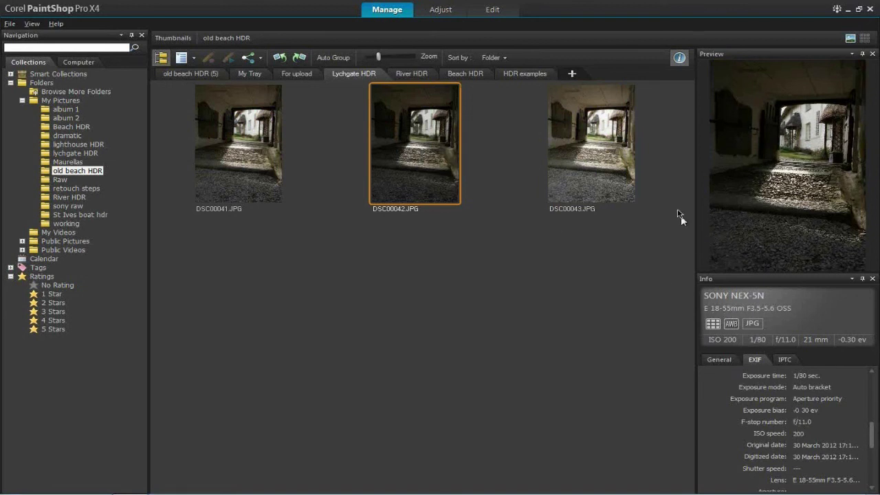
mouse_move(593, 148)
Load DSC00041.JPG, DSC00042.JPG and DSC00043.JPG together into HDR Exposure Merge
click(231, 152)
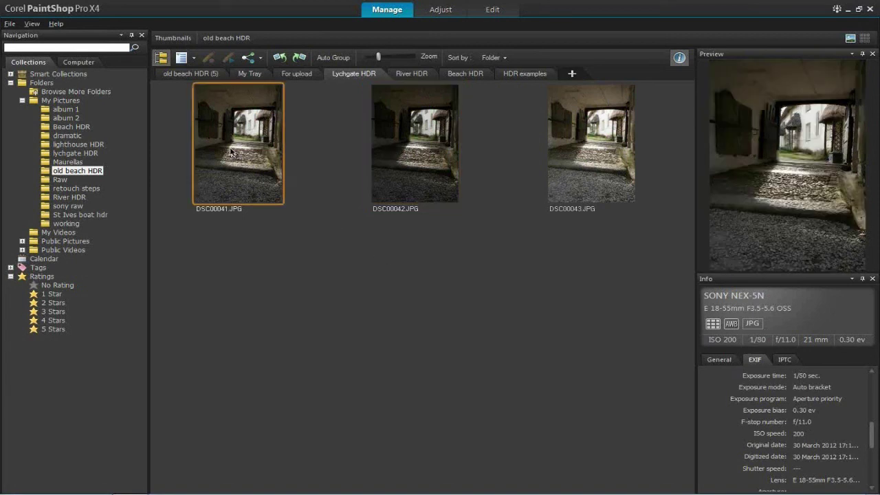
shift+click(599, 143)
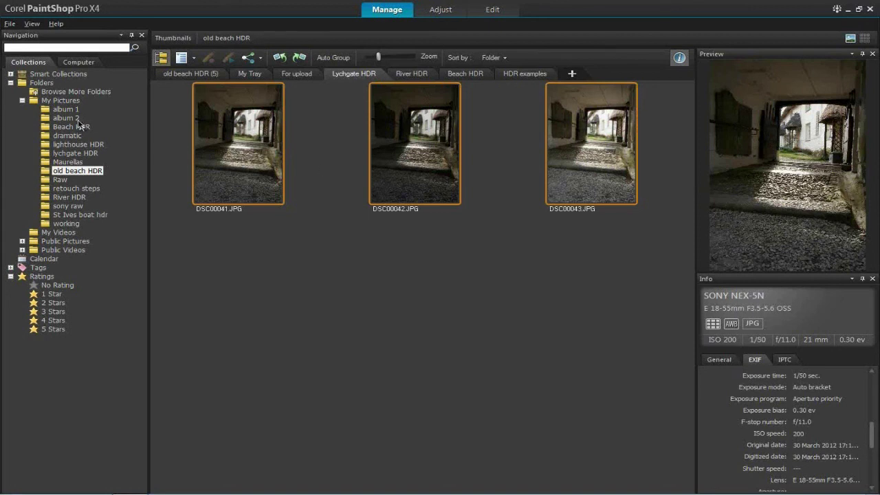
click(10, 25)
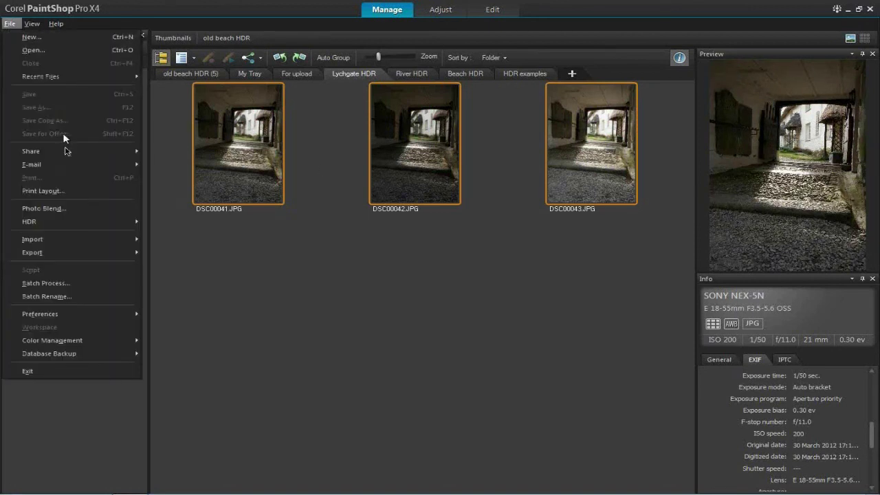
mouse_move(91, 227)
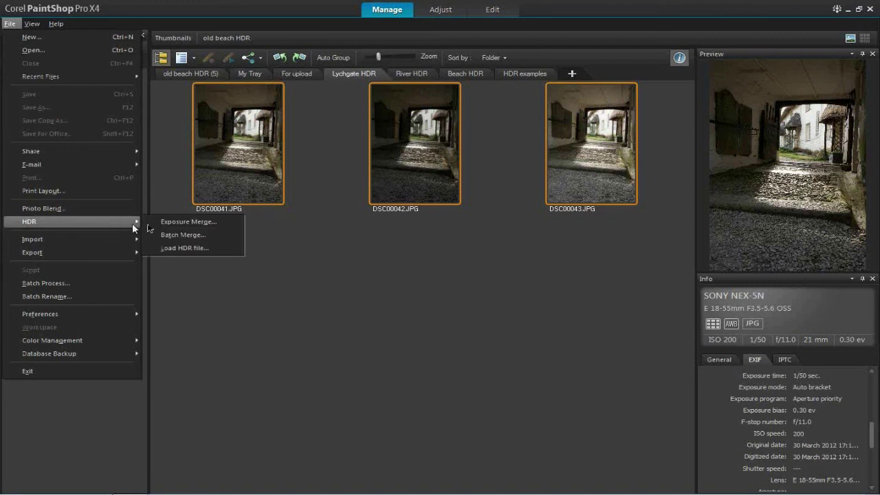
click(189, 222)
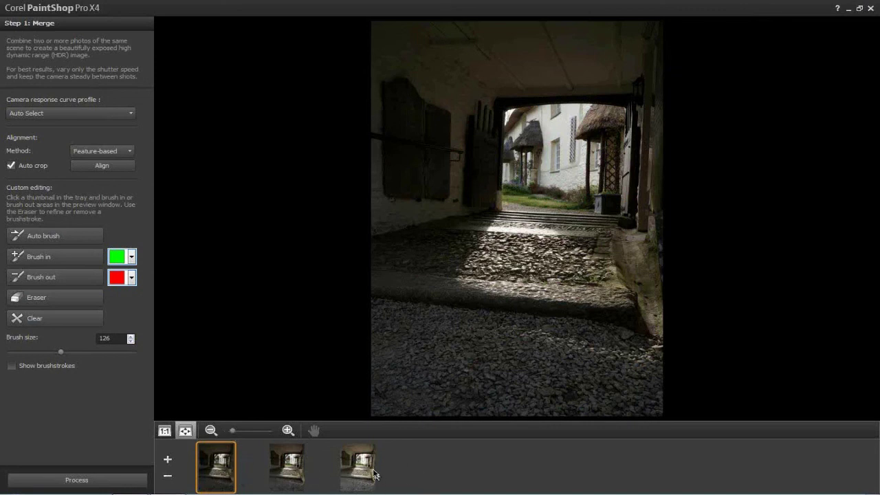
Preview the brightest and the darkest exposure among the photos loaded for the merge
mouse_move(375, 475)
click(353, 463)
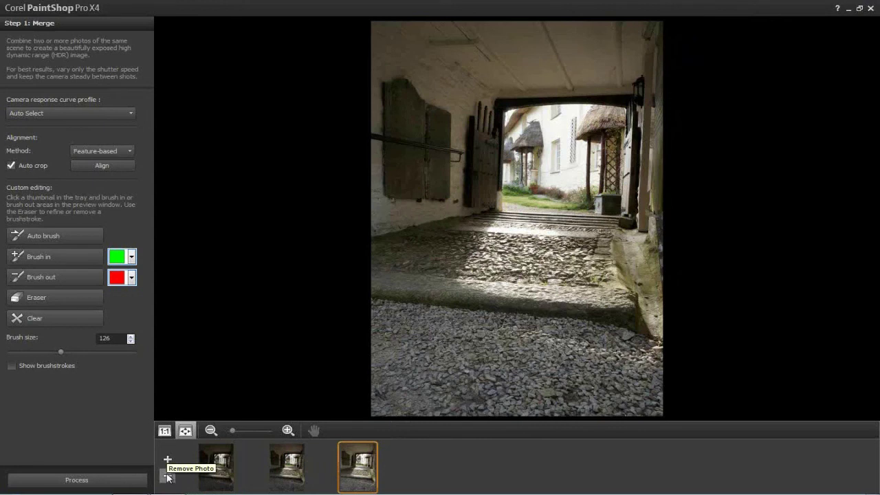
click(219, 470)
mouse_move(291, 462)
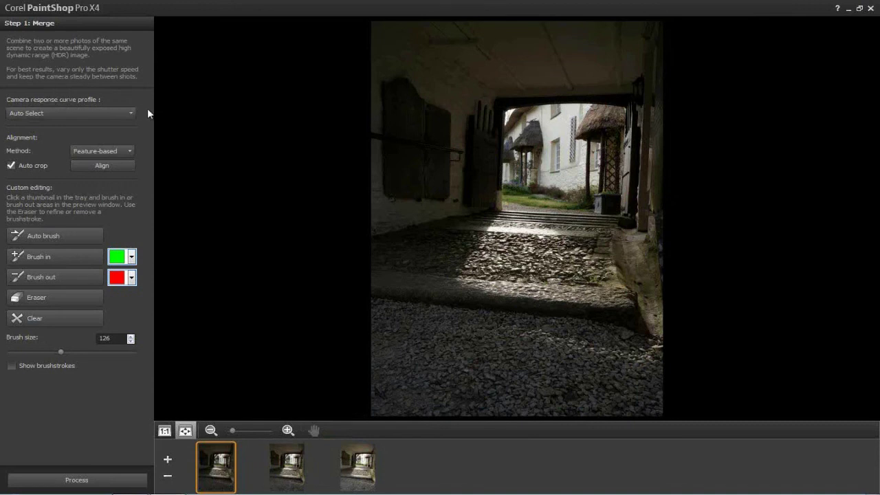
Try the Sony camera response curve profile and return the setting to Auto Select
click(130, 113)
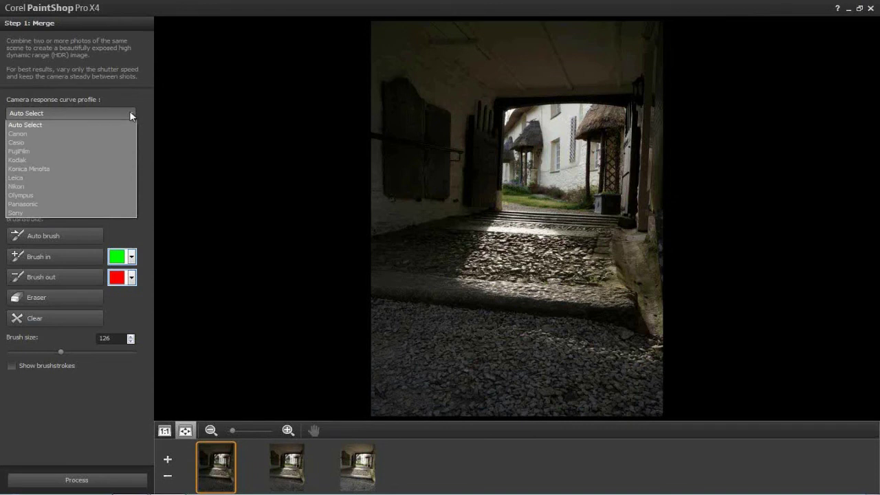
click(31, 214)
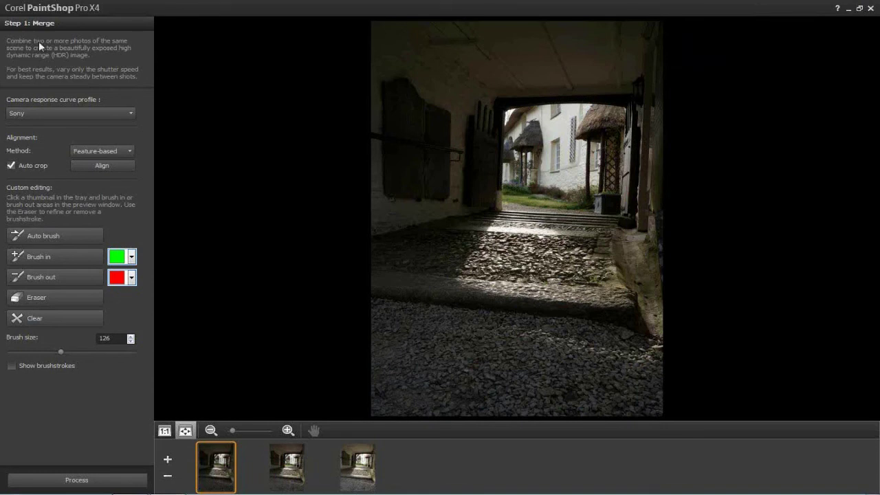
click(119, 113)
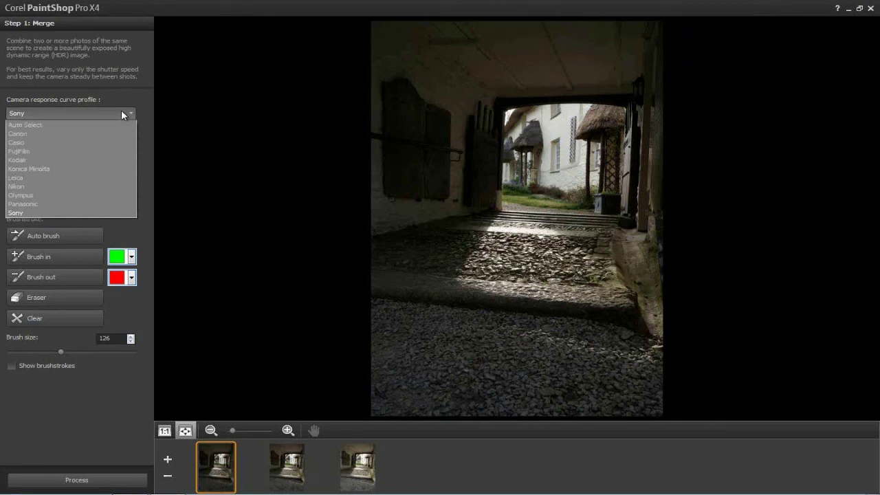
click(32, 124)
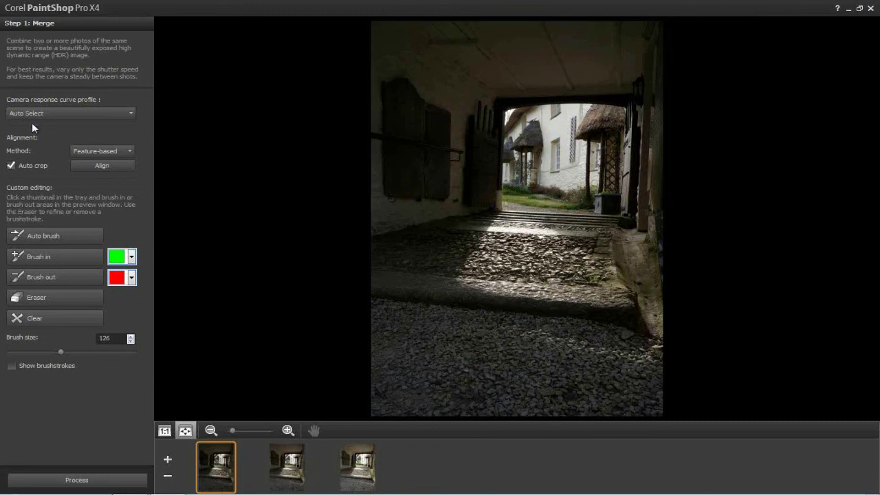
click(121, 115)
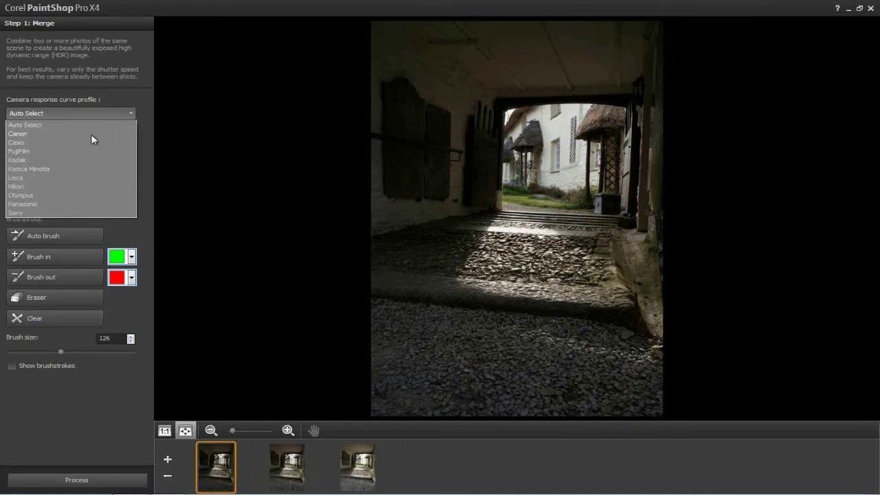
click(39, 111)
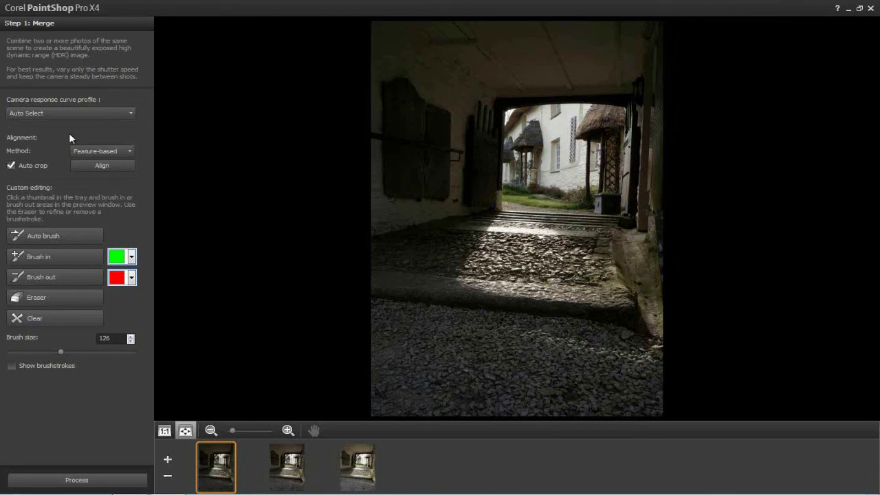
Compare the dark, middle and bright exposures in the merge preview, ending on the brightest
click(286, 467)
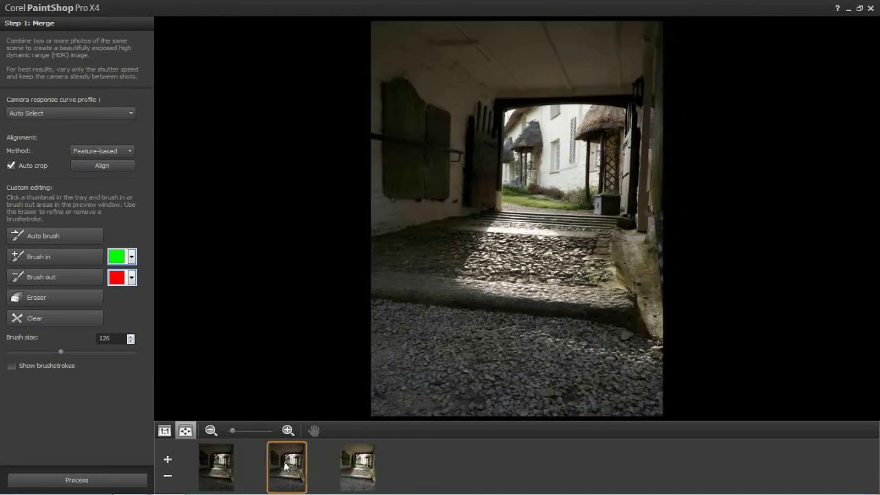
click(351, 476)
click(279, 473)
click(221, 470)
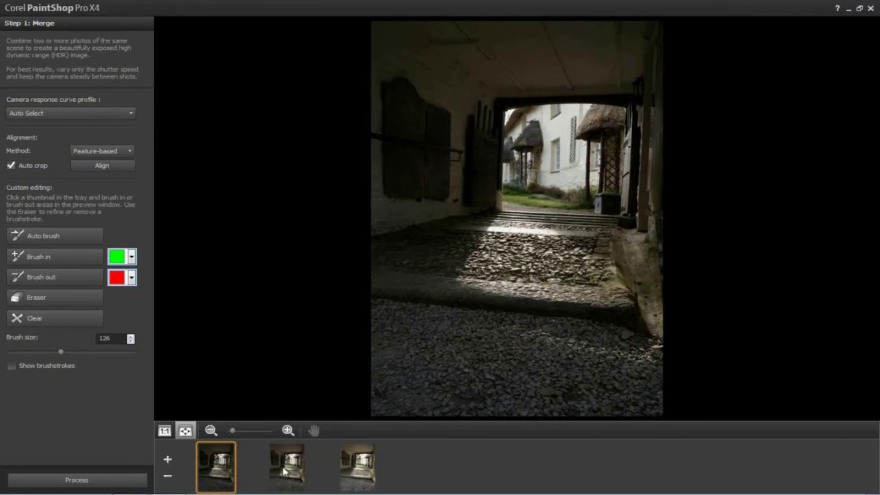
click(286, 473)
click(363, 478)
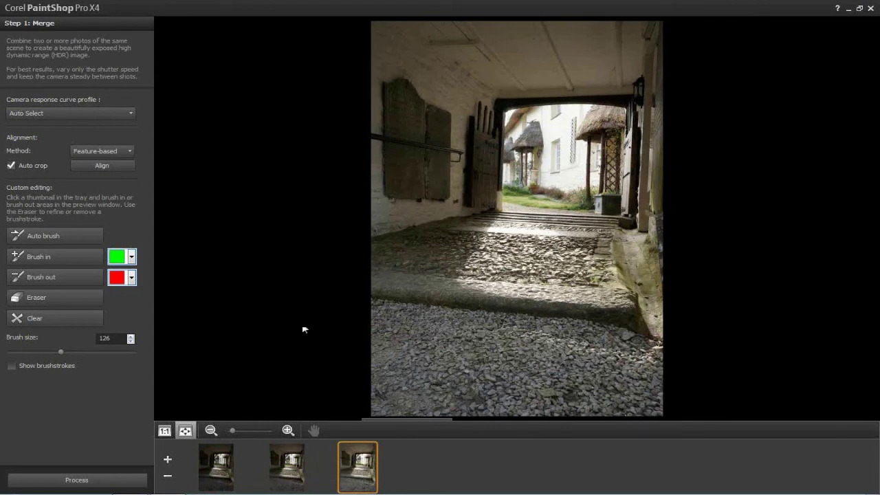
Process the merge through to the HDR Adjustments stage and go back to the Merge stage
click(82, 480)
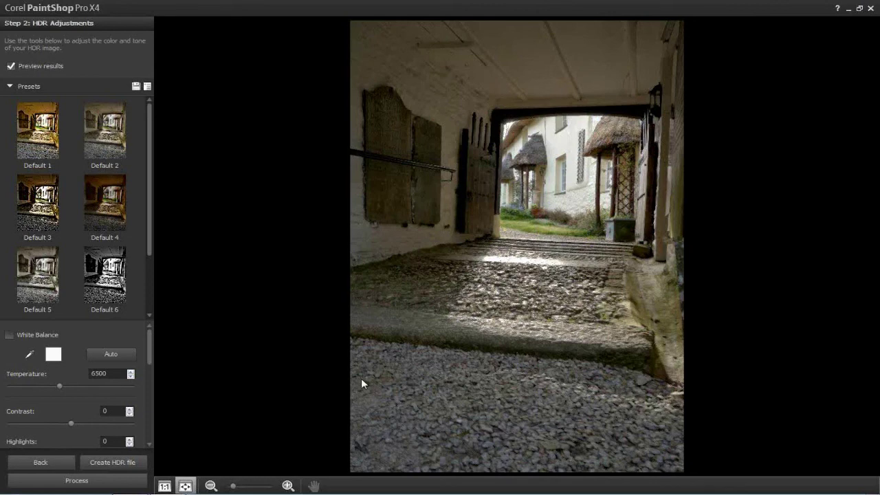
click(38, 463)
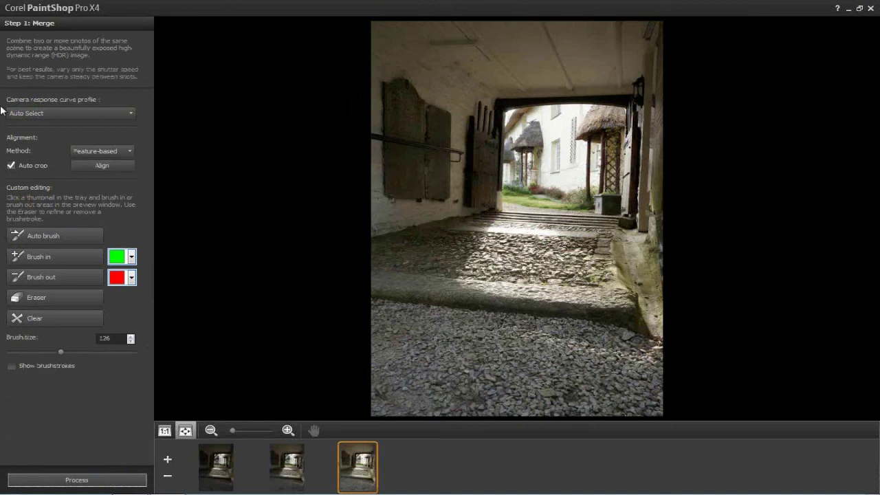
Try the Edge-based alignment method and return the setting to Feature-based
click(121, 150)
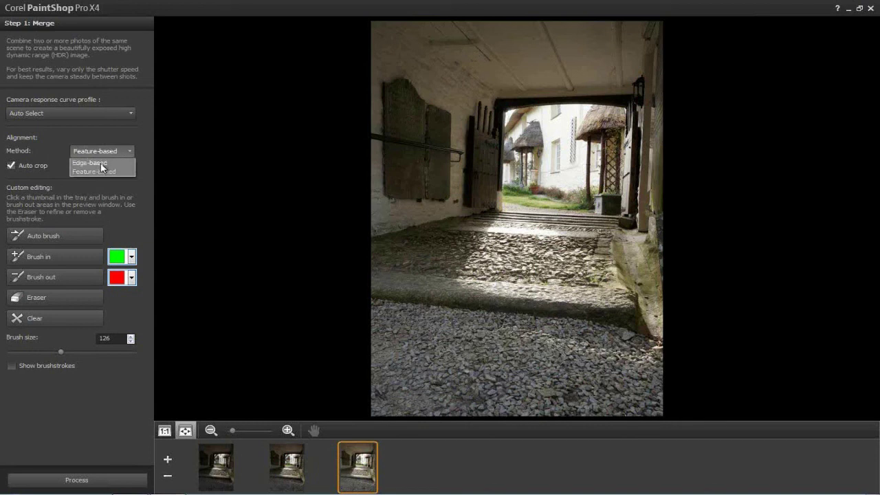
click(100, 163)
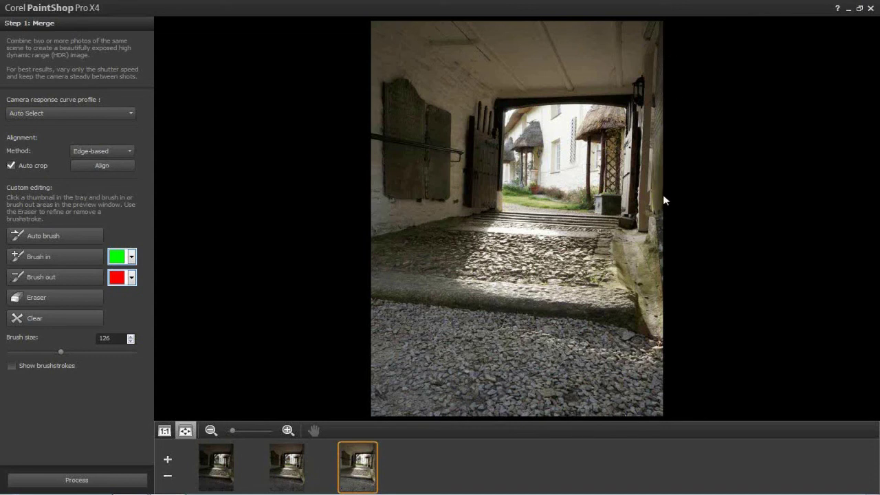
click(120, 153)
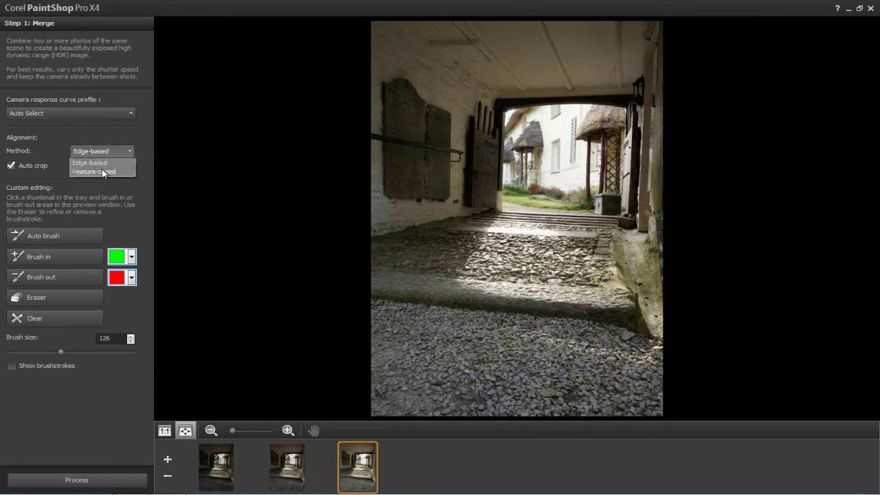
click(99, 169)
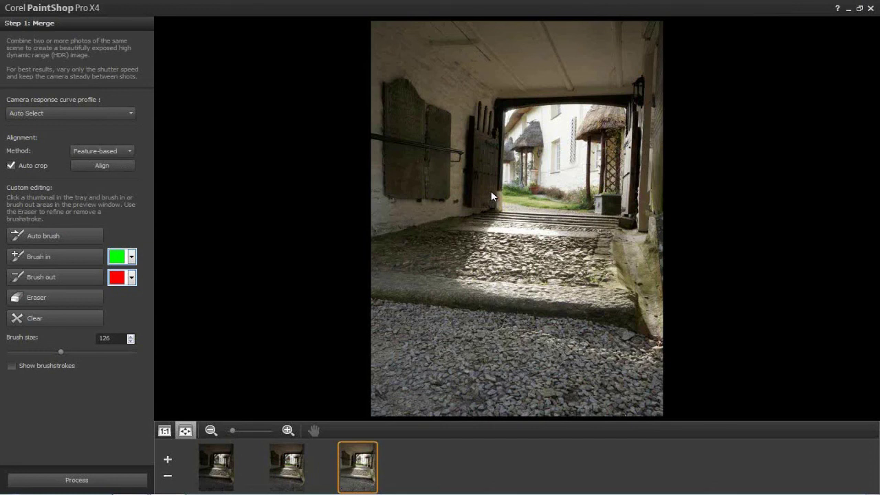
Align the three exposures with the Edge-based method and process the merge through to the HDR Adjustments stage
click(126, 152)
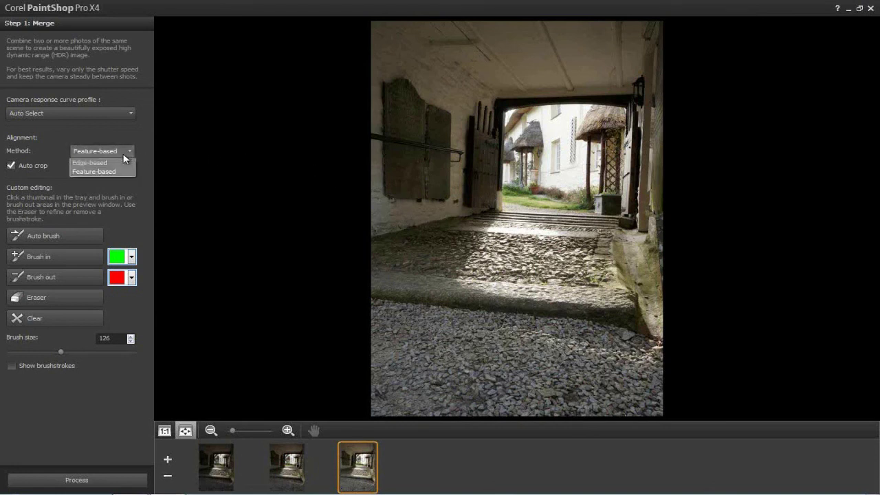
click(103, 161)
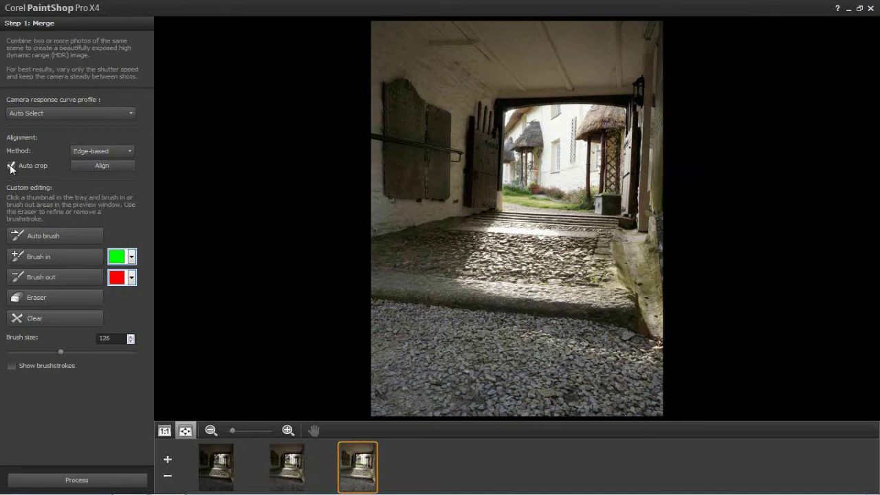
click(115, 165)
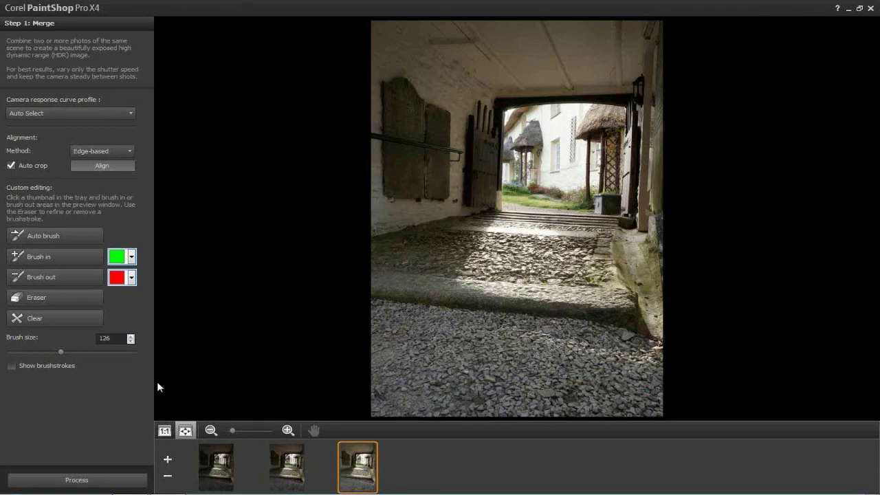
click(81, 479)
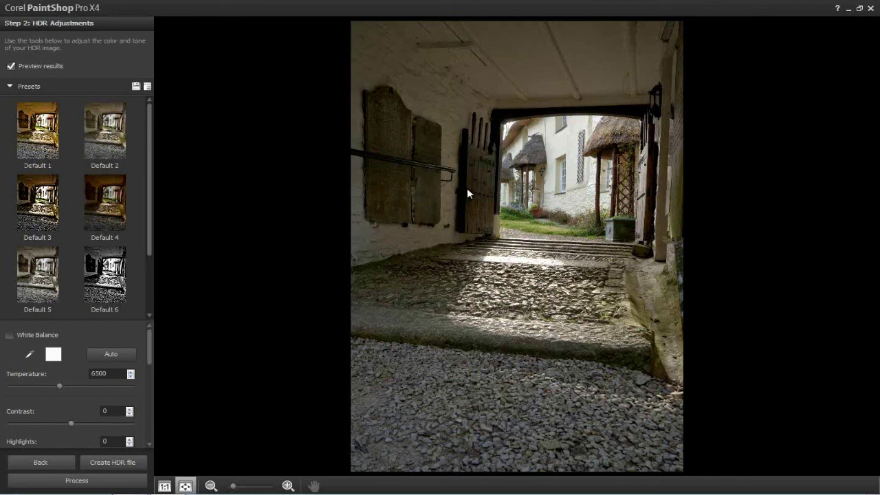
Try the HDR presets Default 1 through Default 6 one after another on the merged image
click(46, 140)
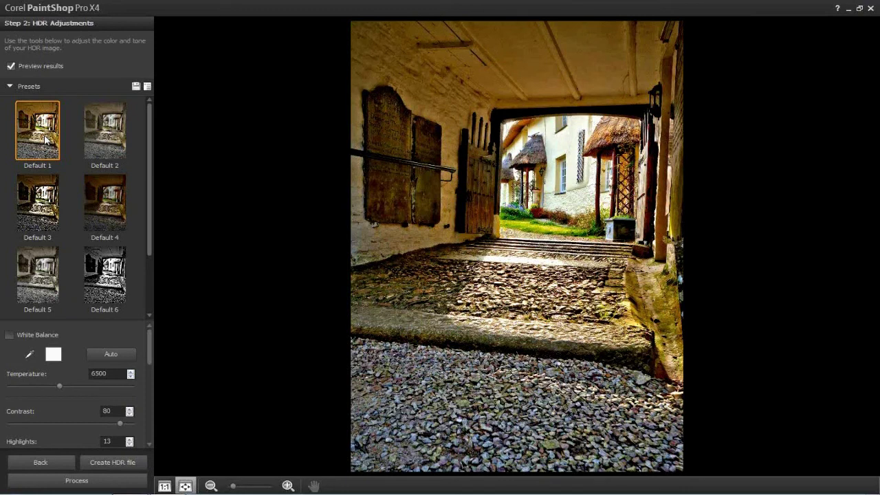
click(109, 136)
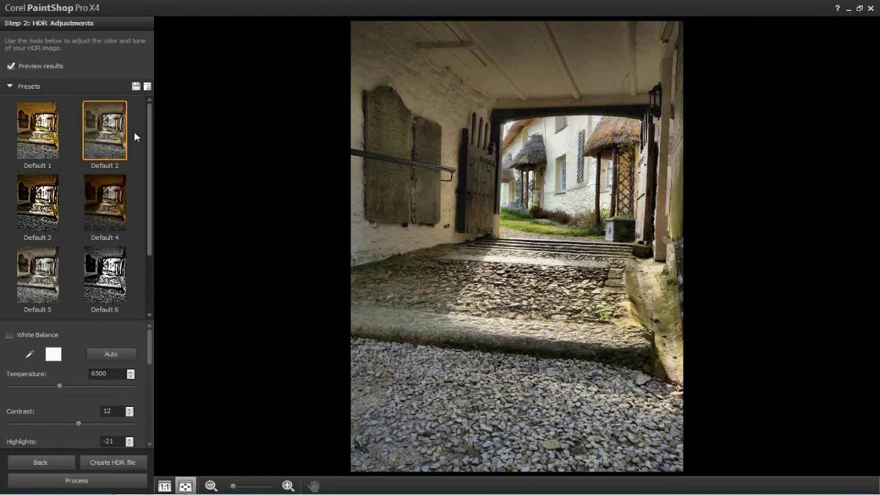
click(28, 193)
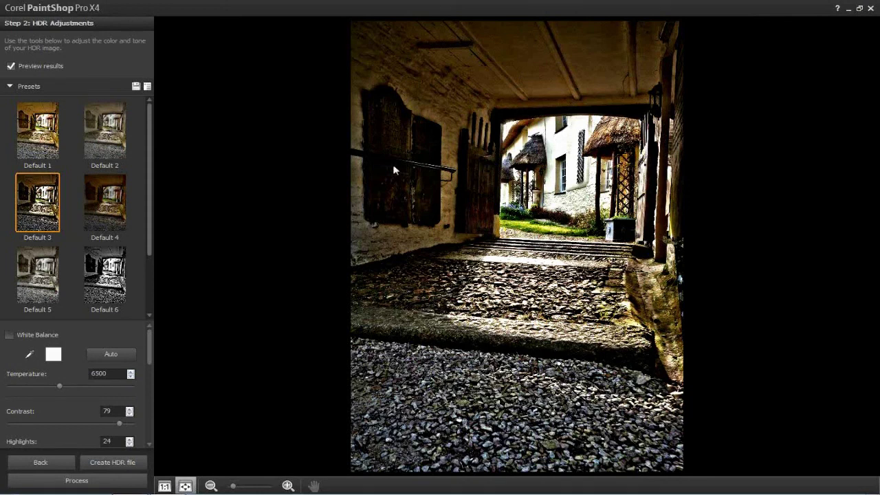
click(98, 196)
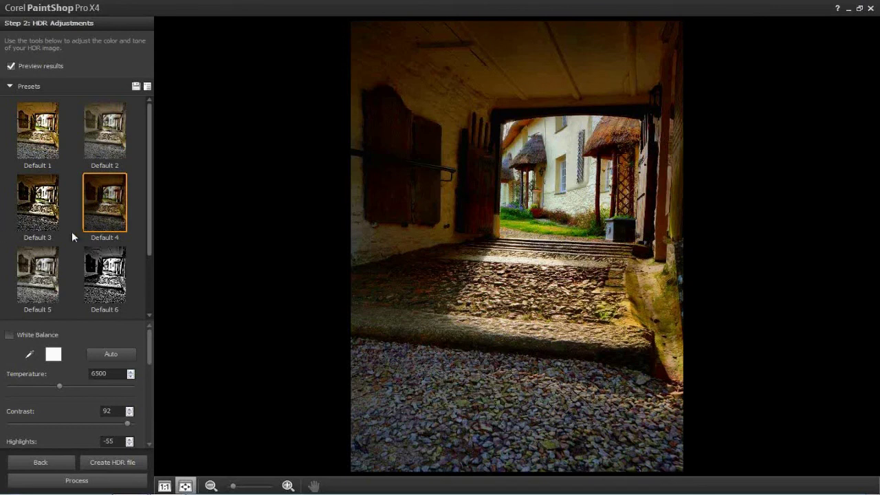
click(44, 276)
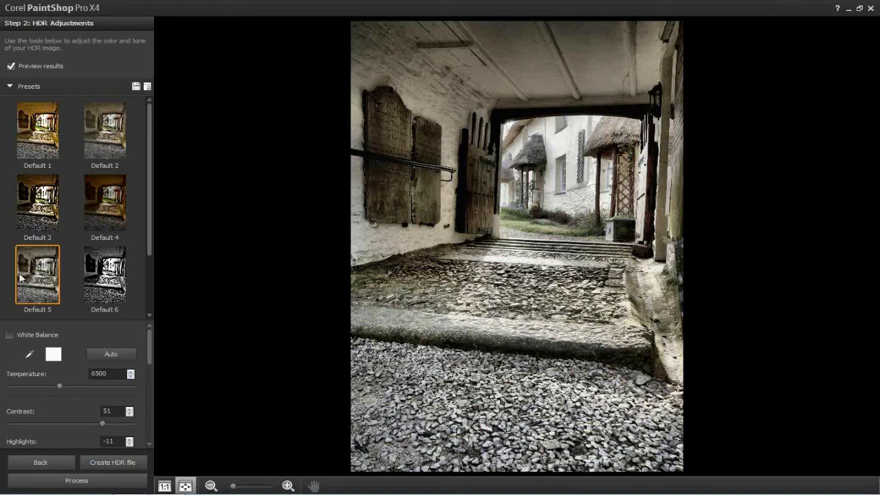
click(108, 278)
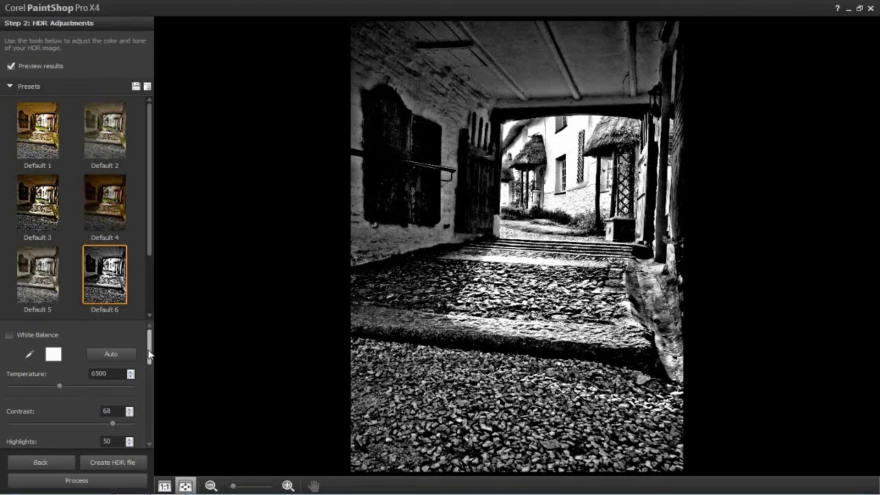
Reset all HDR adjustments to clear the Default 6 preset from the image
drag(148, 349, 151, 372)
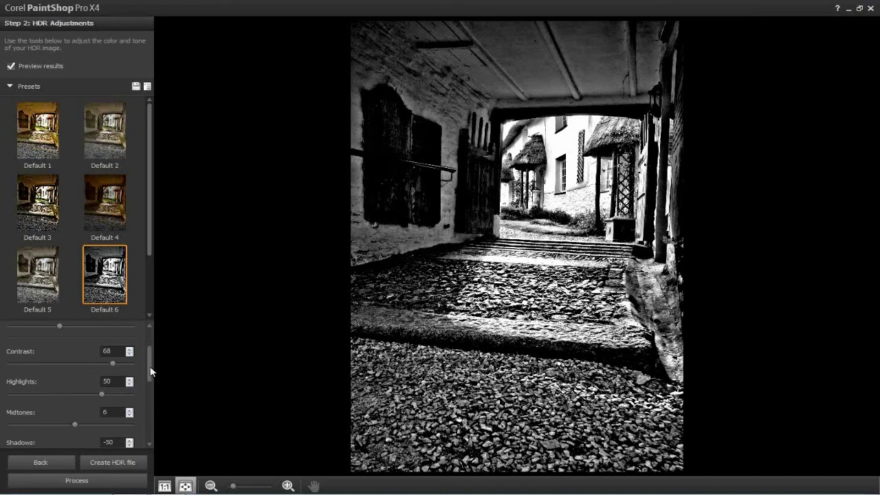
drag(150, 367, 152, 342)
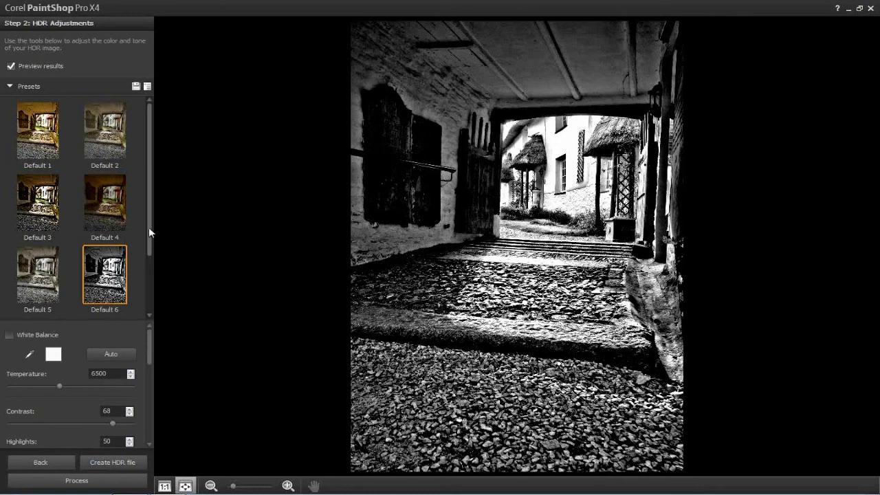
drag(148, 232, 157, 430)
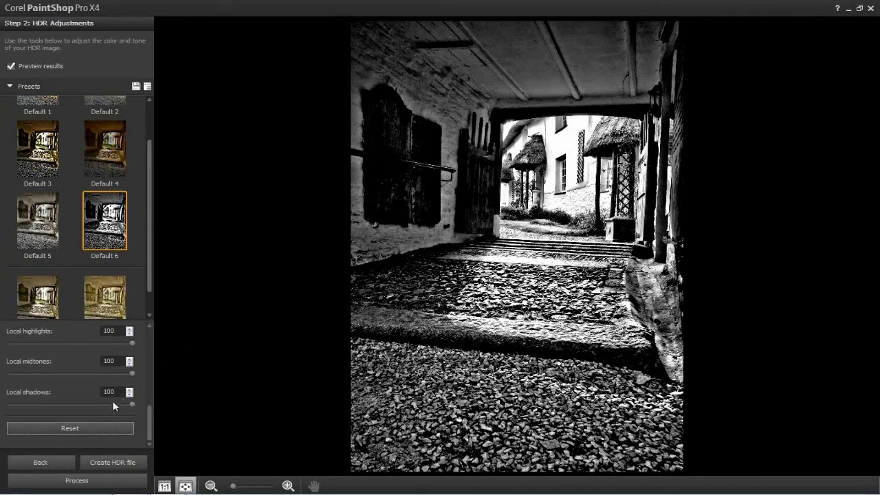
click(88, 425)
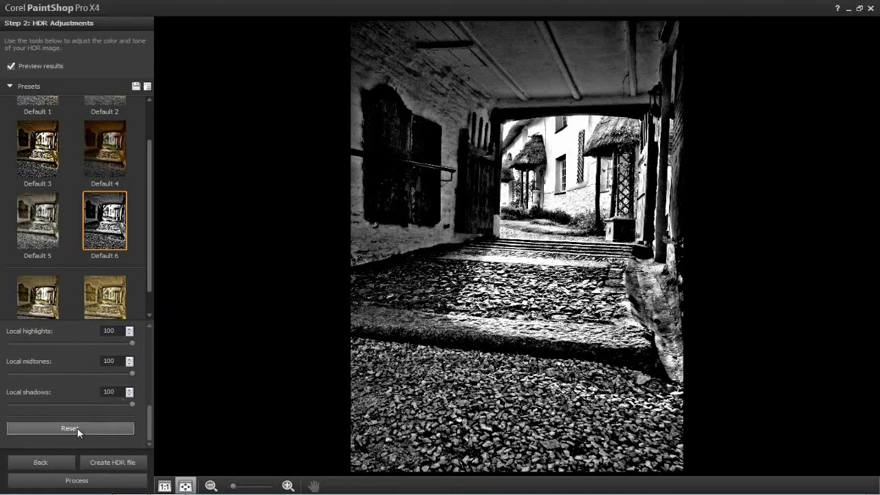
click(81, 426)
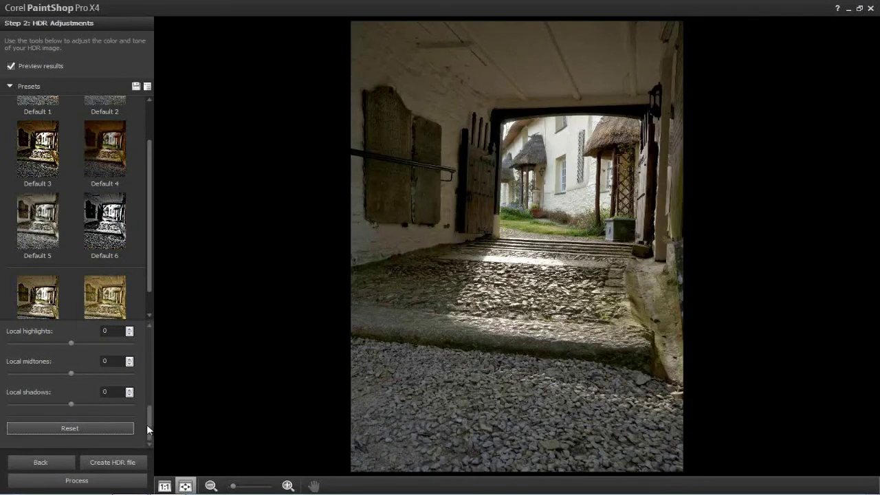
Try very high and very low white balance temperatures, ending at 7199
drag(147, 426, 156, 343)
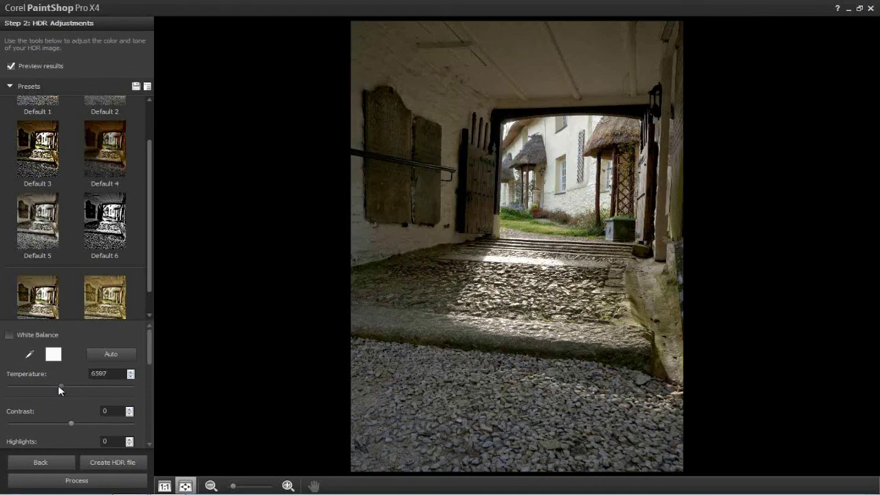
drag(58, 386, 126, 385)
drag(128, 386, 14, 390)
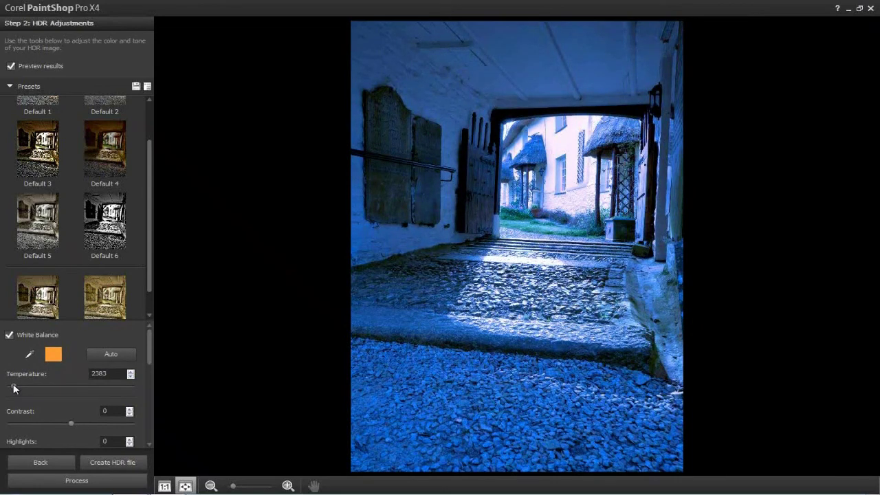
drag(13, 389, 66, 389)
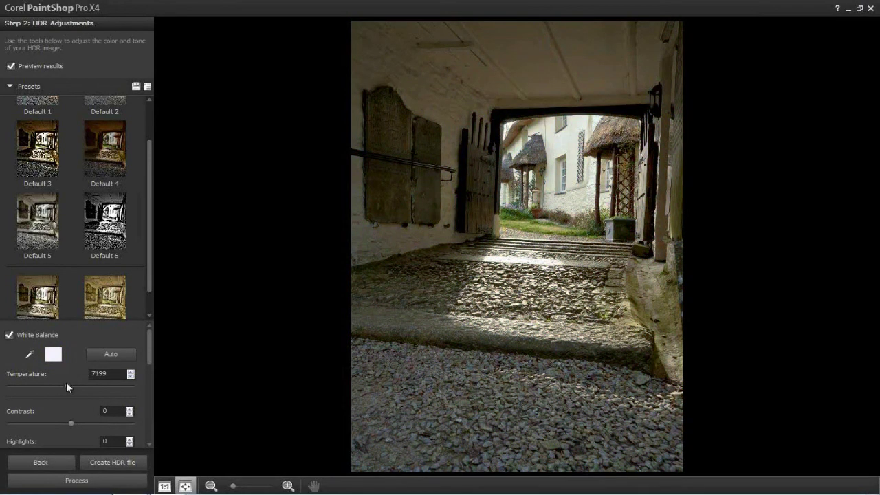
Warm the image by setting the white balance temperature to 11240
click(106, 387)
drag(108, 388, 112, 388)
key(Right)
key(Right)
key(Right)
key(Right)
key(Left)
key(Left)
key(Left)
key(Left)
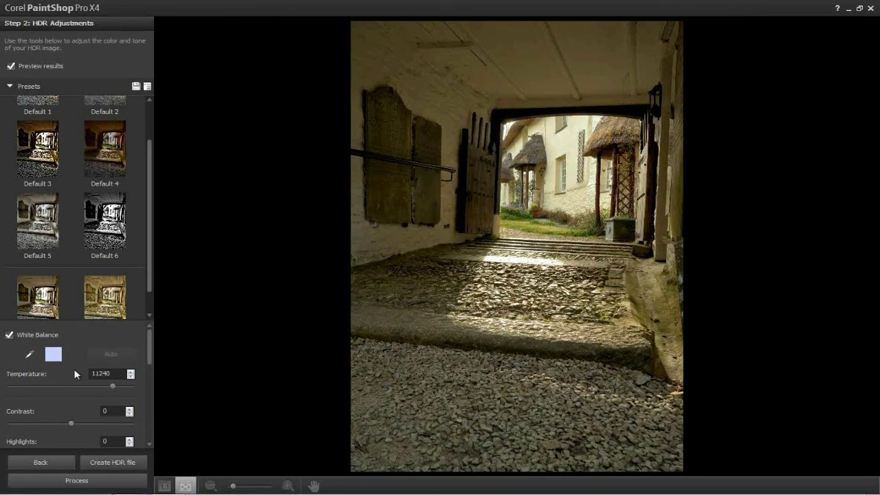
Set the contrast to 1 and, after trying lower and higher values, the highlights to 2
mouse_move(149, 345)
mouse_down()
mouse_move(147, 371)
mouse_move(146, 359)
mouse_up()
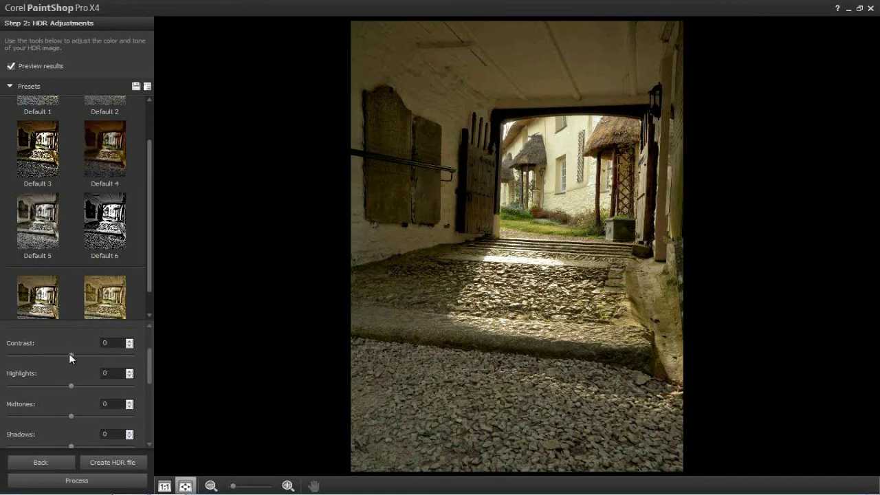
drag(124, 358, 71, 354)
drag(148, 369, 148, 369)
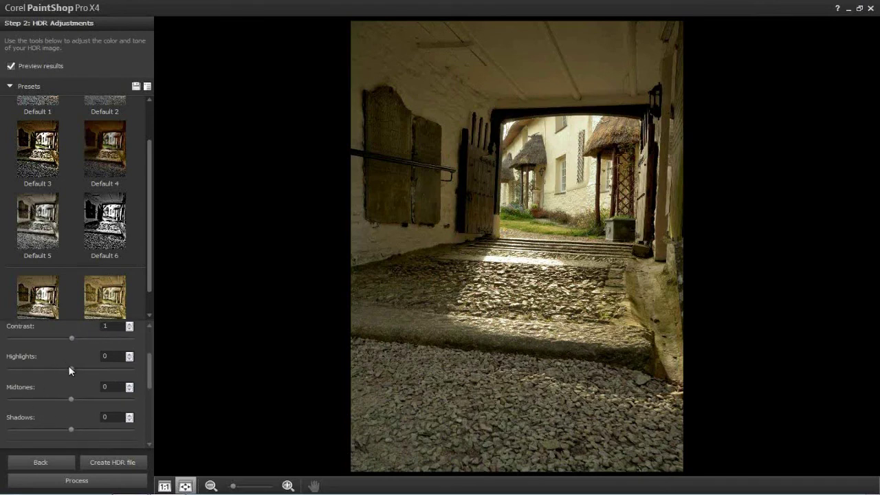
drag(99, 368, 29, 369)
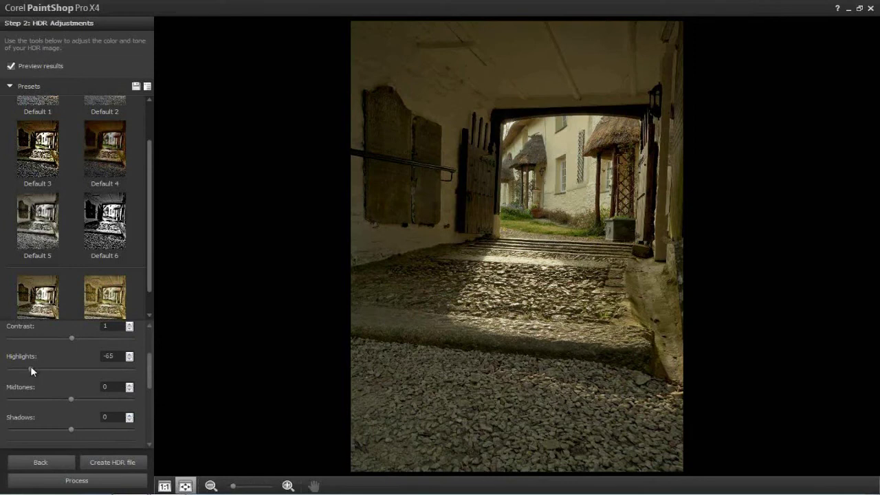
drag(30, 368, 71, 369)
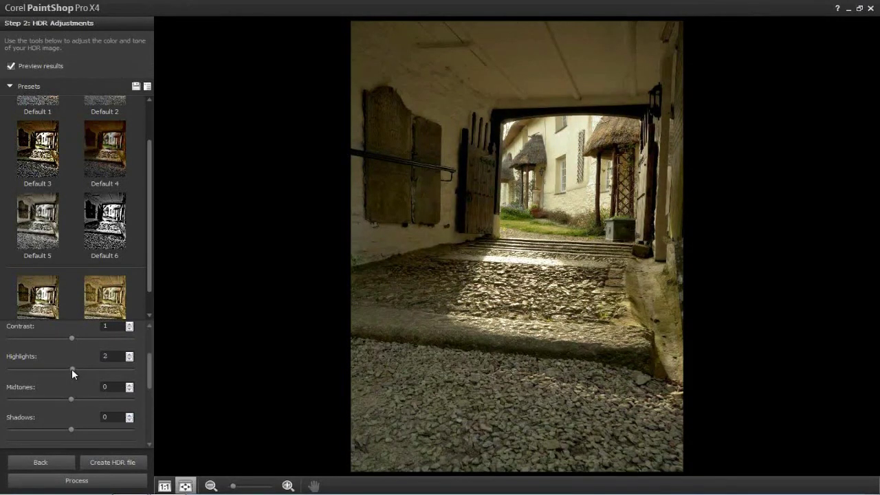
mouse_move(72, 369)
mouse_down()
mouse_move(25, 370)
mouse_move(100, 364)
mouse_move(86, 370)
mouse_up()
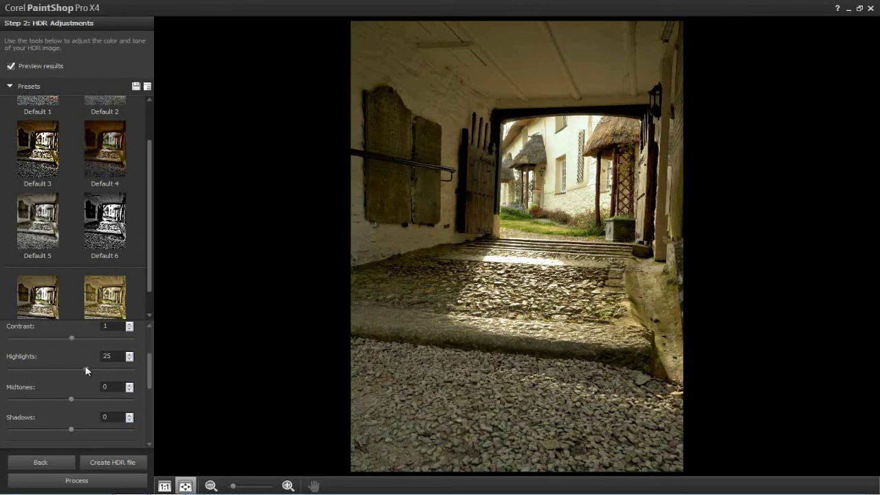
drag(108, 368, 108, 368)
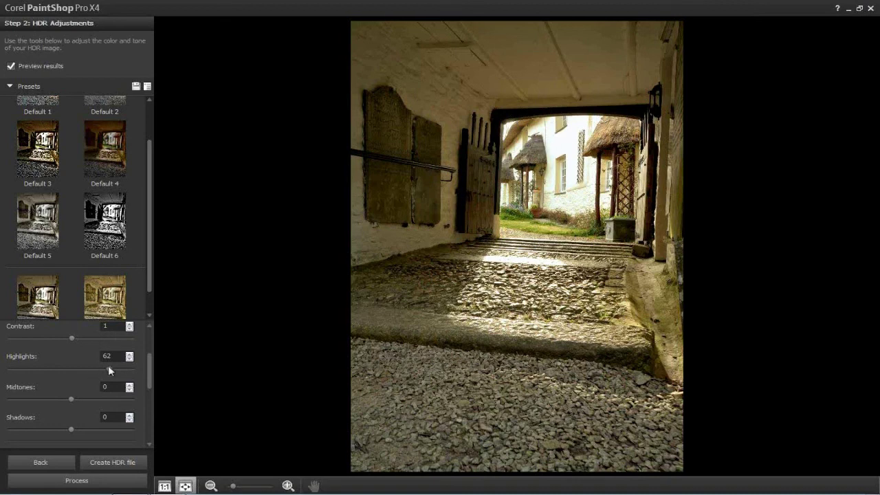
drag(99, 368, 72, 369)
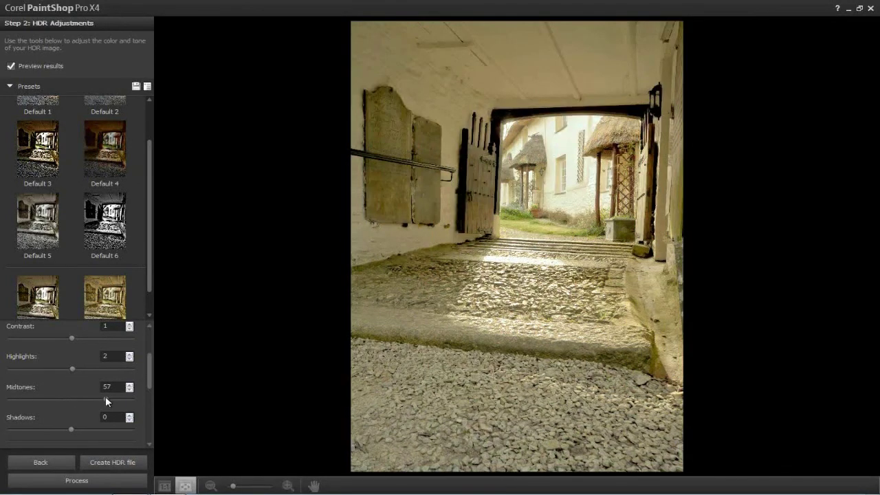
Set the midtones to -4 and the shadows to -10
drag(105, 398, 72, 397)
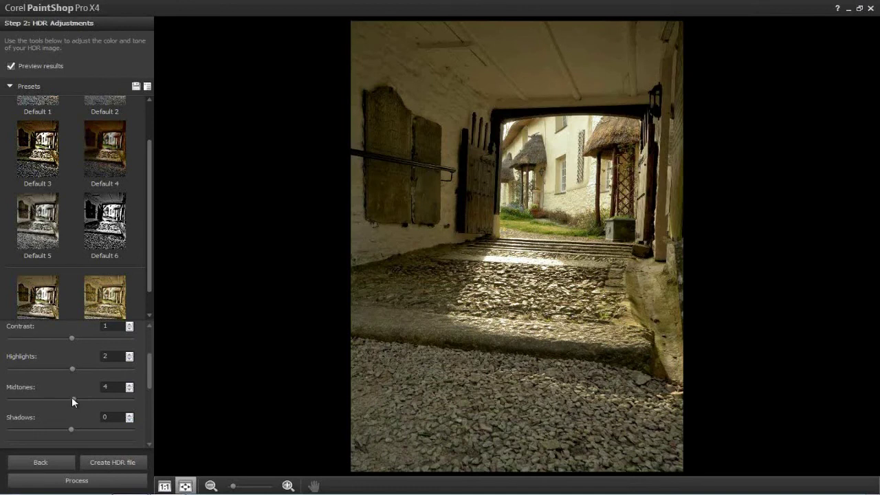
drag(73, 396, 67, 396)
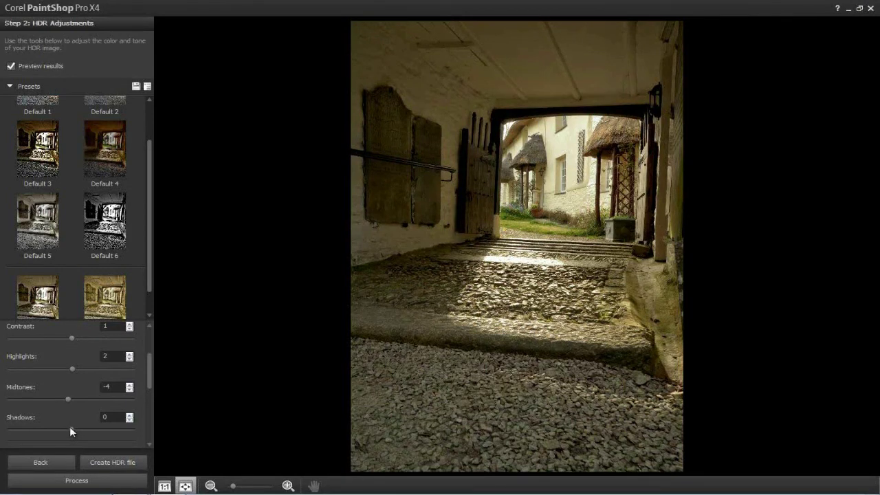
mouse_move(71, 428)
mouse_down()
mouse_move(35, 427)
mouse_move(92, 427)
mouse_move(69, 430)
mouse_up()
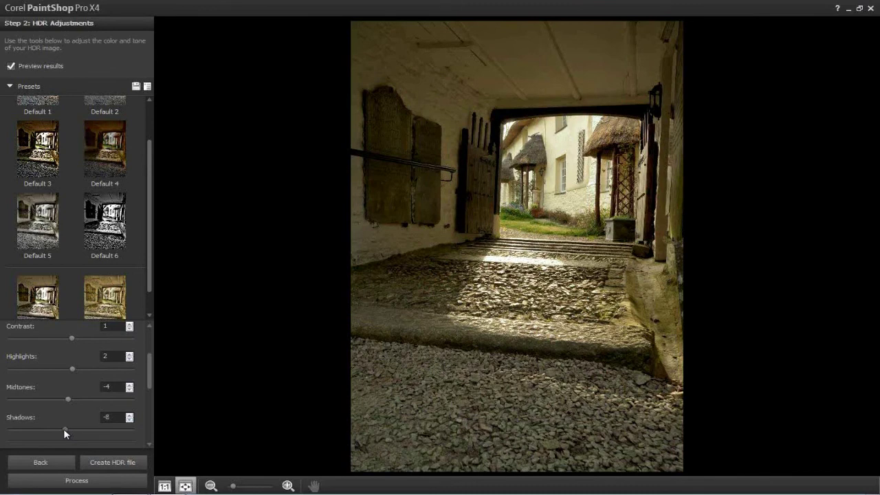
drag(65, 431, 63, 430)
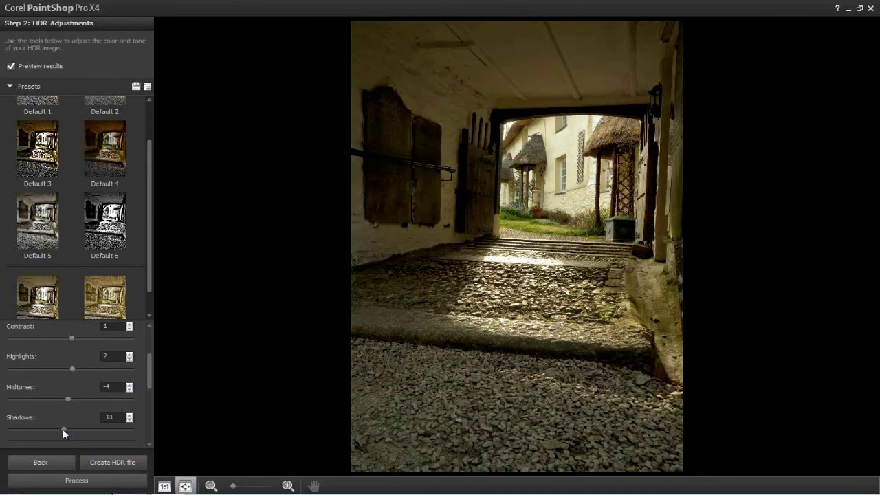
drag(63, 431, 65, 432)
drag(150, 381, 149, 397)
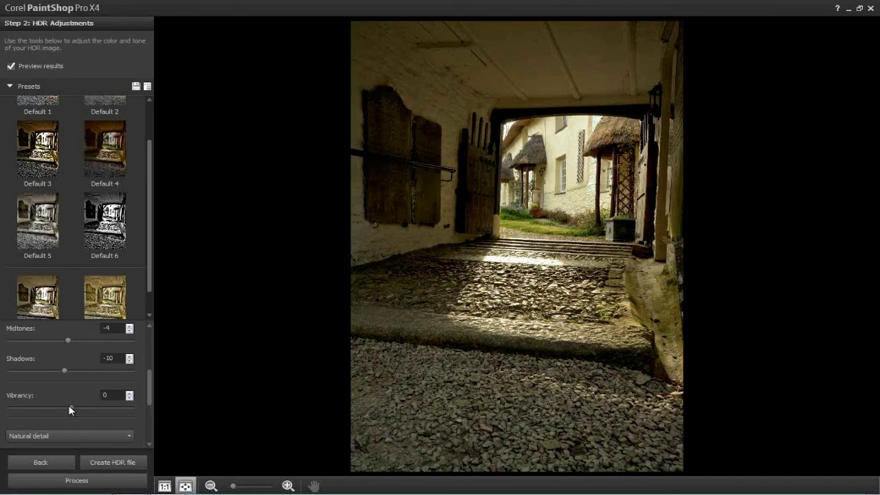
Try raising and lowering the vibrancy, including -53, then bring it back close to zero
drag(112, 409, 119, 409)
drag(120, 405, 122, 406)
drag(121, 405, 25, 411)
drag(22, 407, 30, 407)
drag(38, 411, 37, 410)
drag(149, 387, 153, 367)
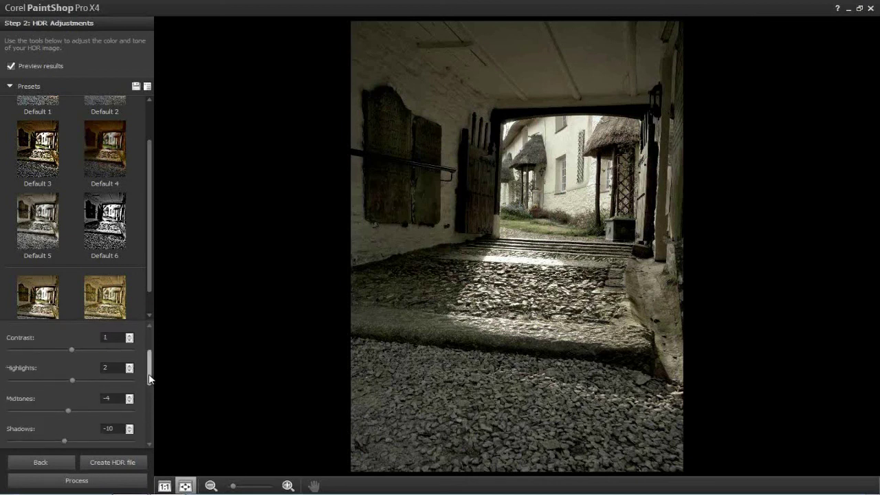
drag(150, 378, 152, 398)
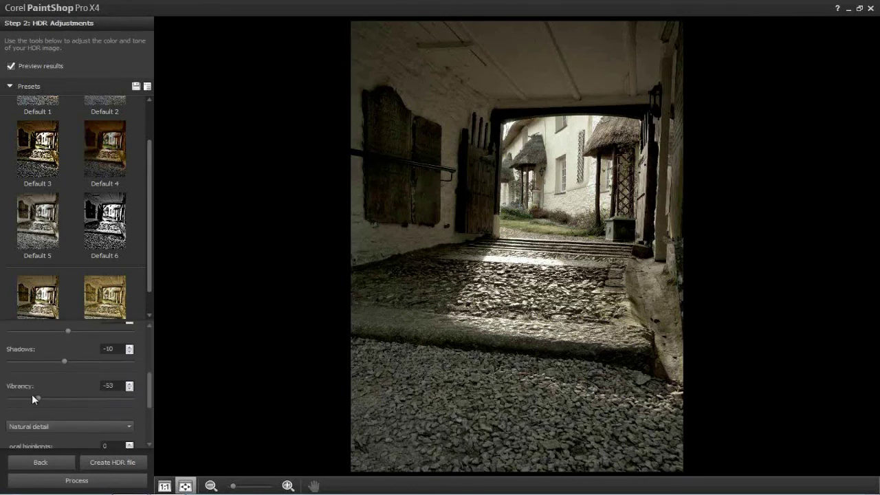
drag(36, 396, 68, 397)
Review the available detail modes for the HDR image, keeping Natural detail selected
drag(148, 385, 152, 416)
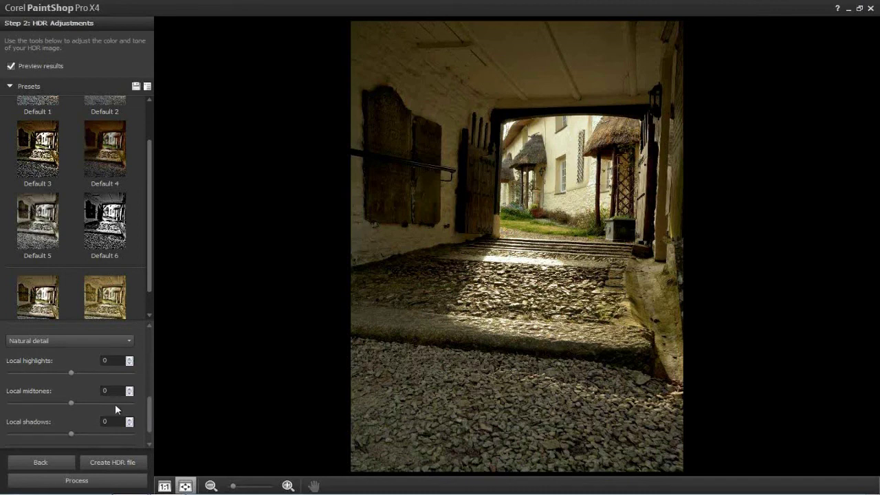
click(116, 340)
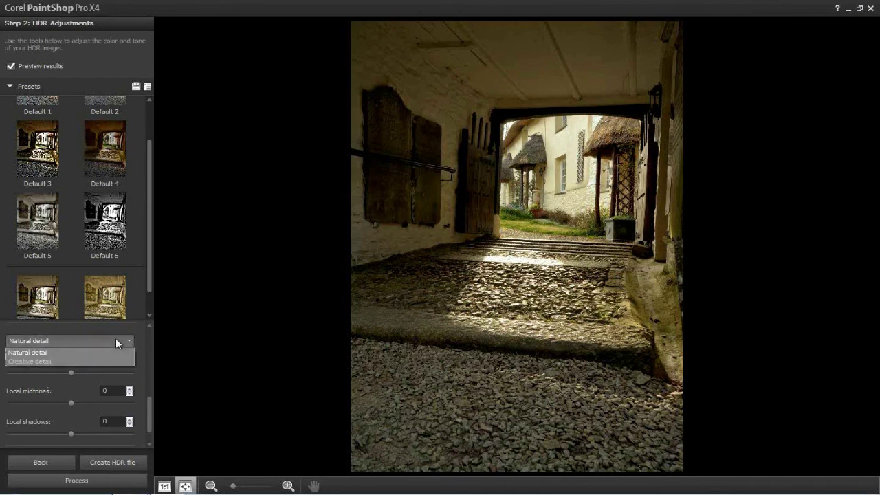
click(117, 339)
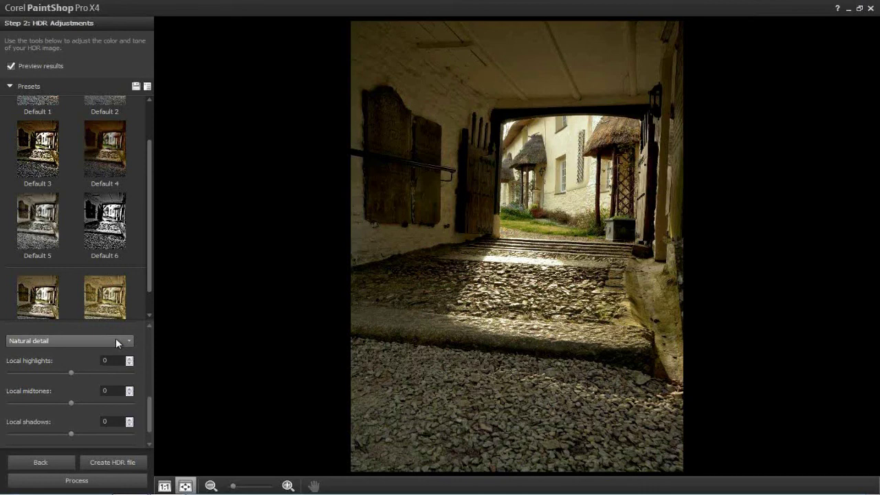
click(116, 339)
click(116, 340)
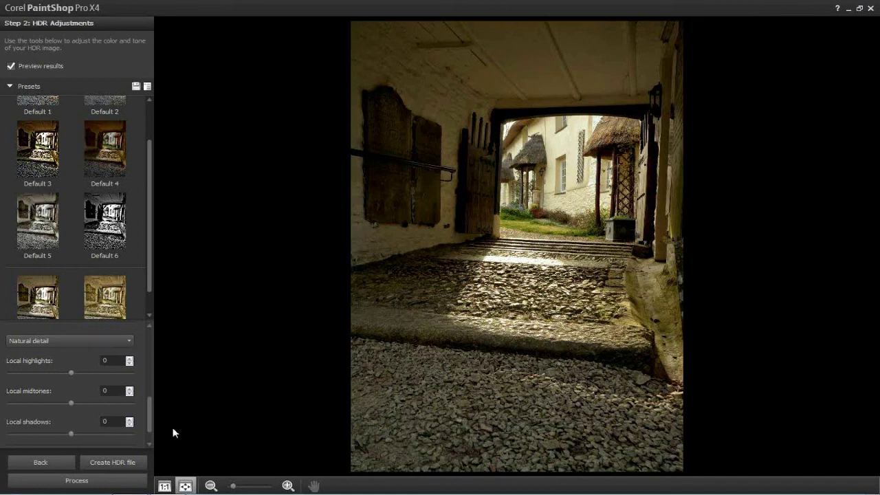
mouse_move(151, 424)
mouse_down()
mouse_move(151, 379)
mouse_move(152, 427)
mouse_up()
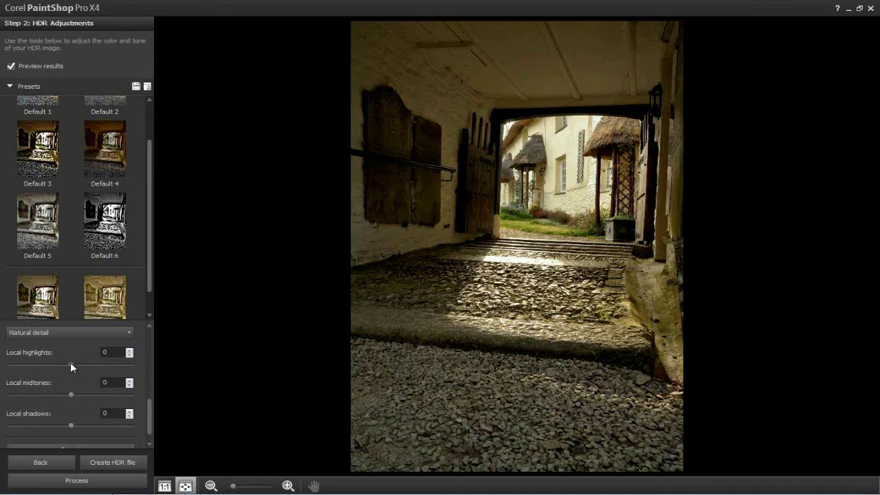
Try local highlights at 100 and -100, then set them to 3 and the local midtones to 67
drag(70, 364, 138, 363)
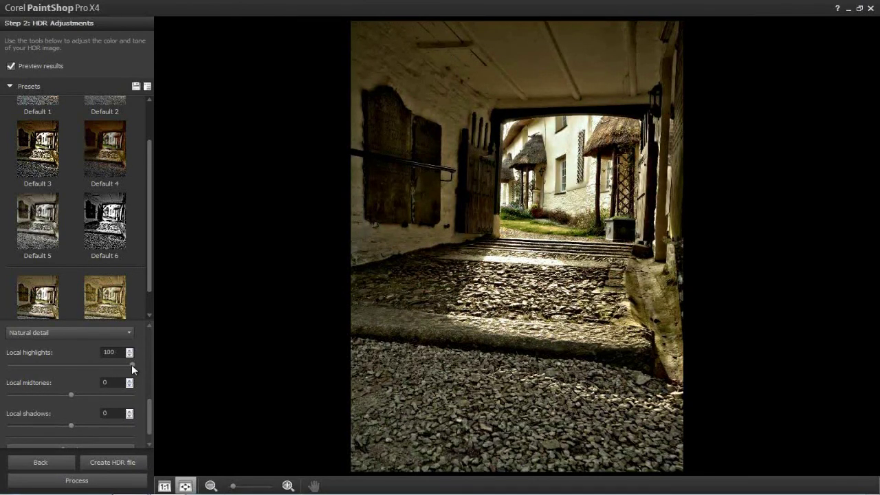
drag(131, 364, 4, 370)
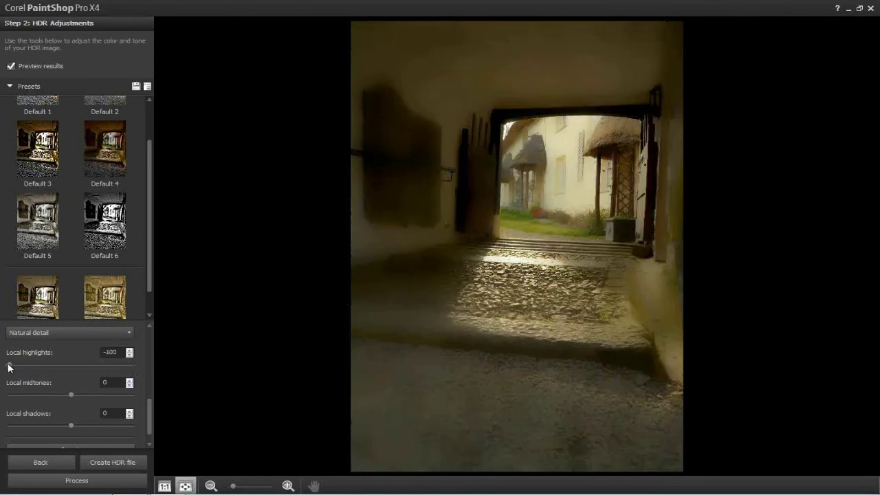
drag(9, 366, 98, 397)
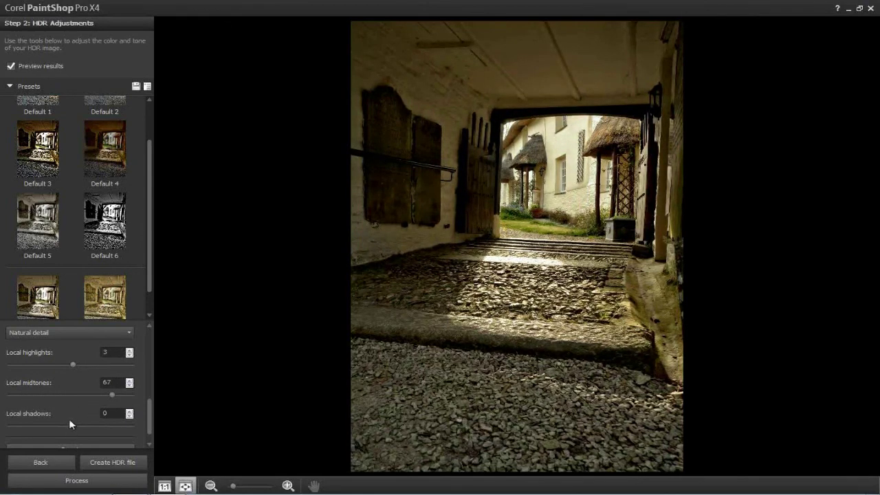
Try local shadows at -70, then set them to 1 and the local midtones to 5
drag(71, 425, 27, 426)
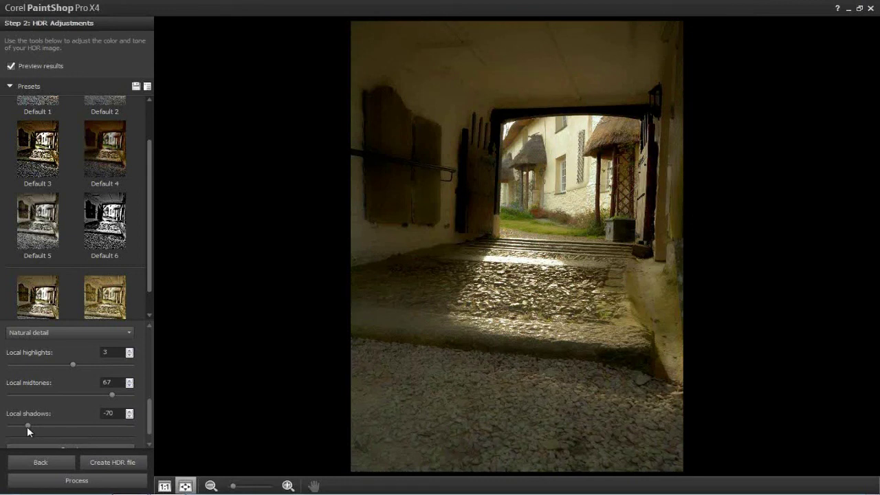
drag(28, 425, 71, 422)
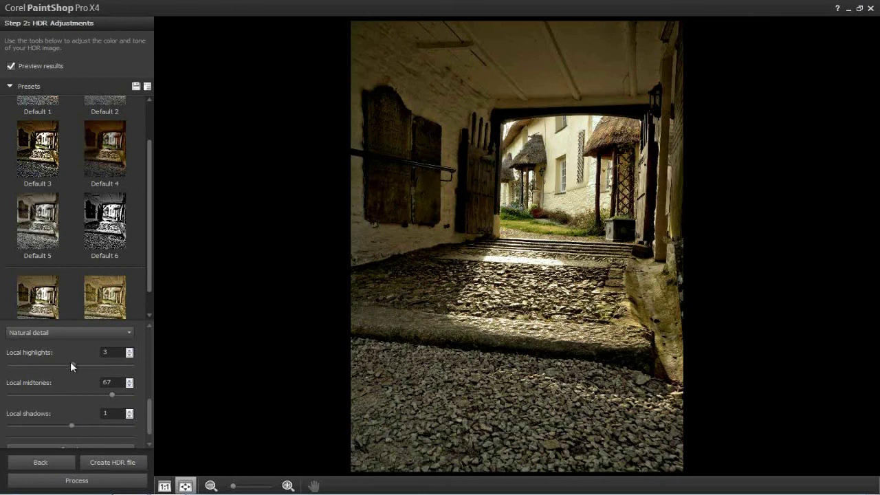
drag(102, 391, 75, 398)
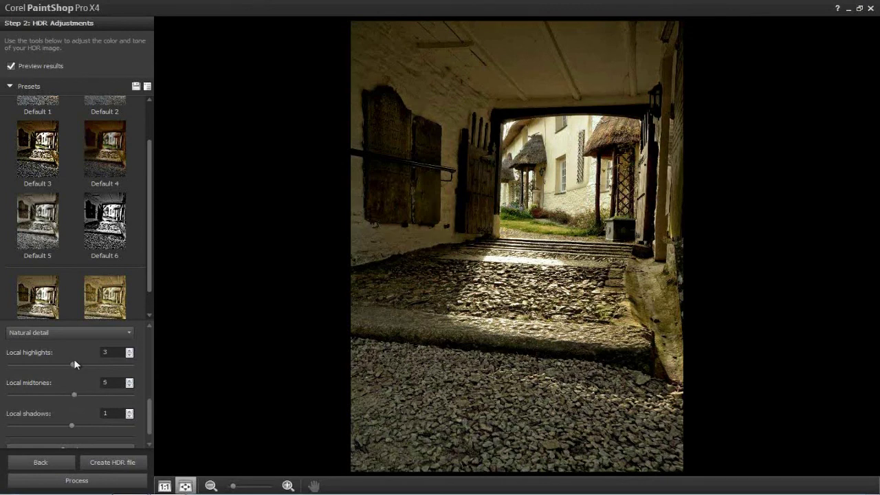
Compare local highlights at strong positive and negative values such as 80 and -78, then settle on -5
drag(124, 368, 120, 367)
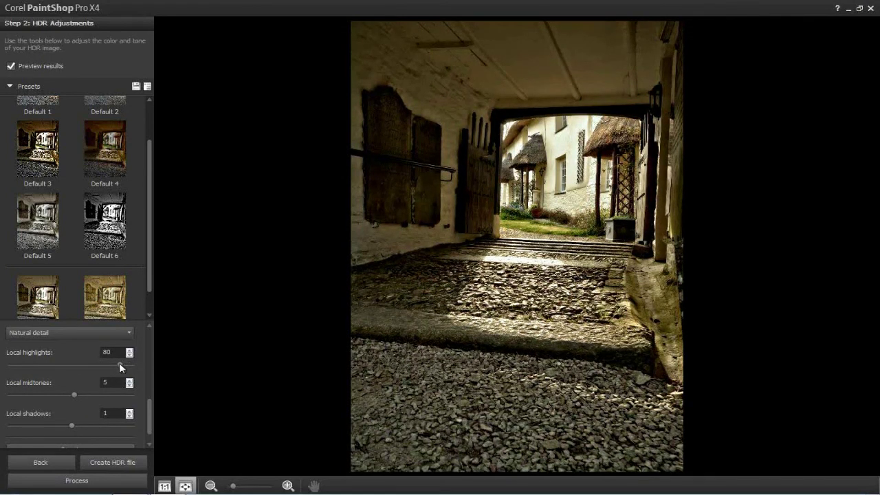
drag(119, 365, 55, 365)
drag(55, 365, 22, 365)
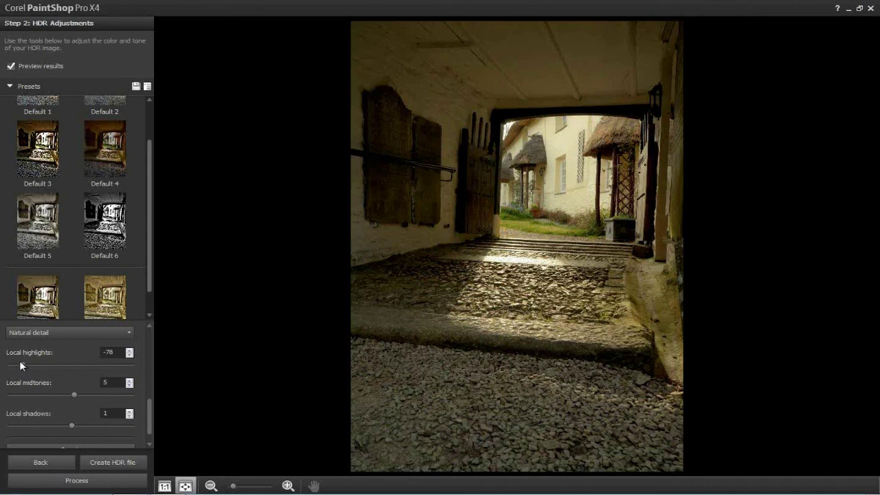
drag(19, 364, 69, 365)
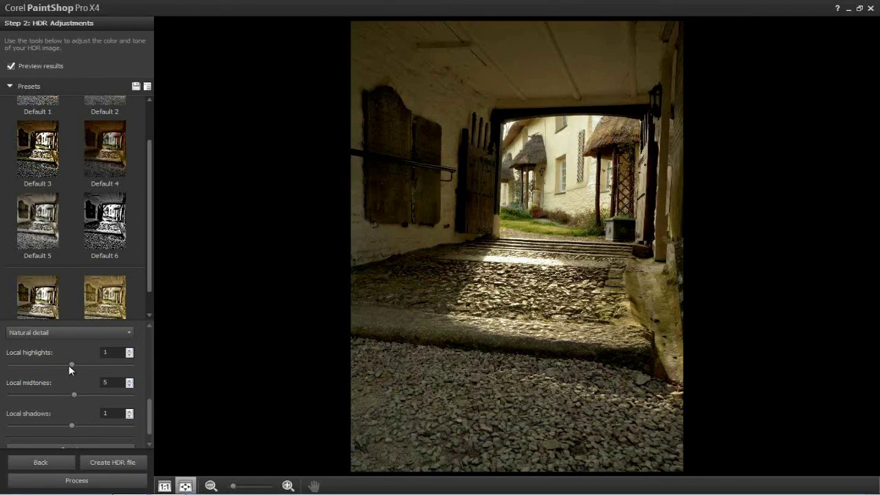
scroll(69, 369, up, 3)
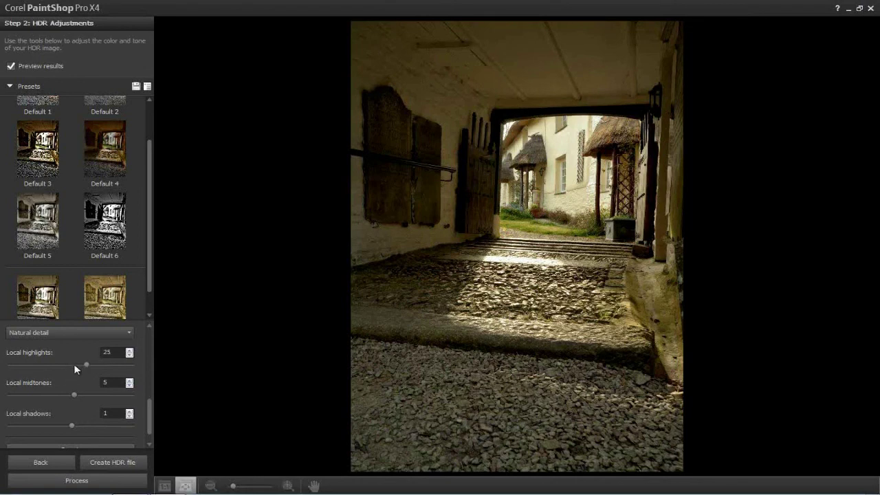
drag(76, 369, 67, 368)
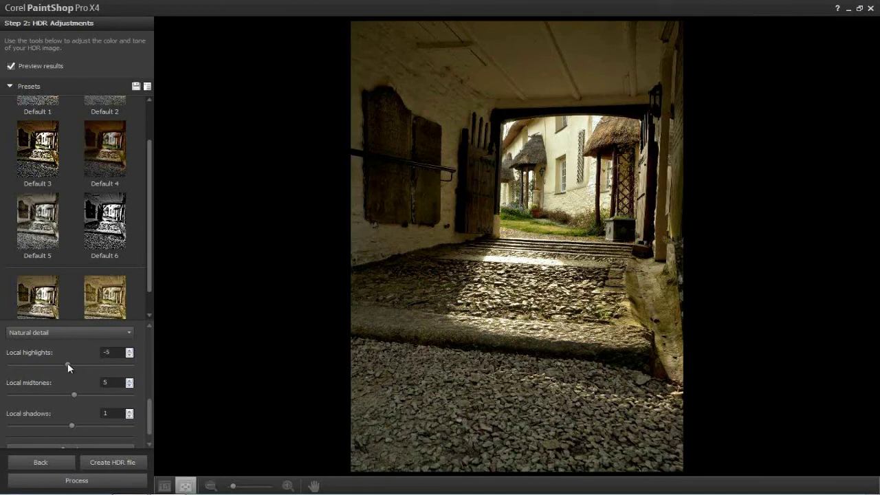
Apply the Default 5 preset and check its detail mode options, leaving Creative detail selected
scroll(149, 247, up, 2)
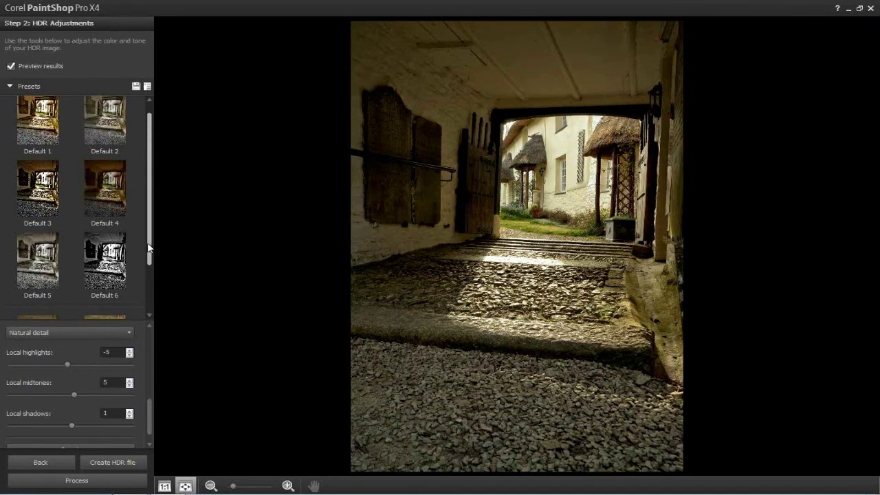
drag(149, 247, 152, 239)
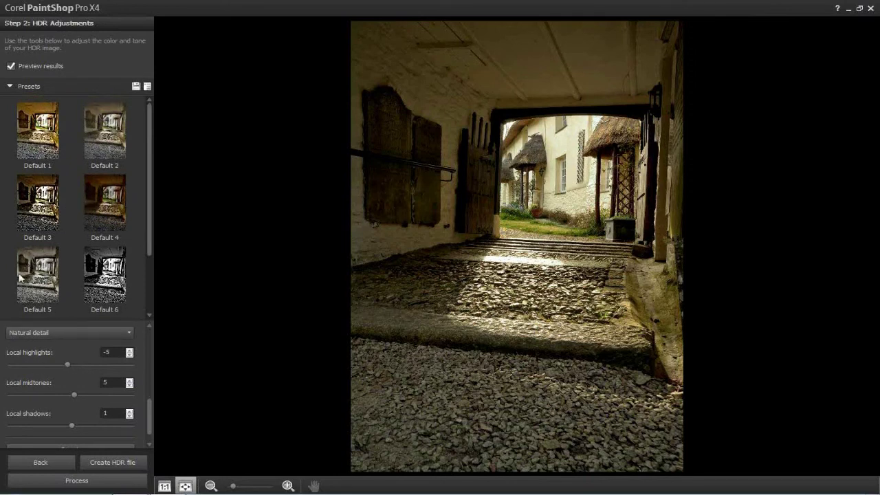
click(34, 279)
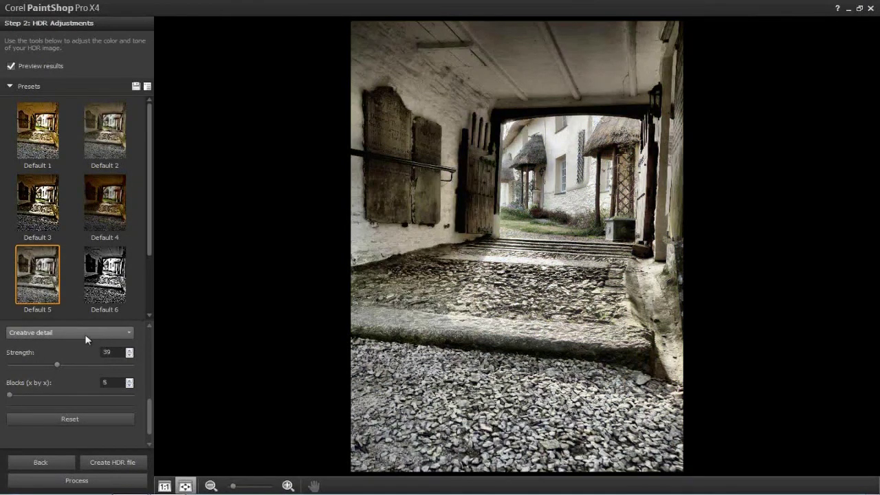
click(82, 332)
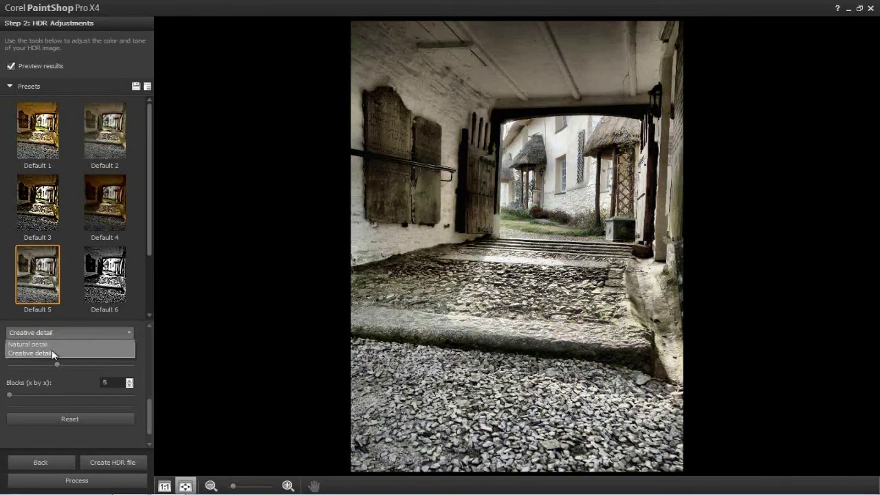
click(76, 330)
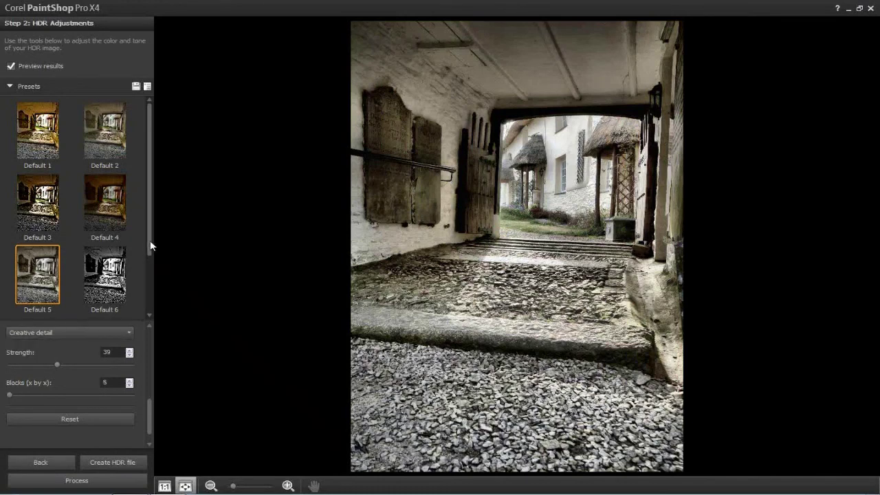
Try the Default 3 preset, then apply the Default 2 preset to the HDR image
drag(150, 246, 150, 304)
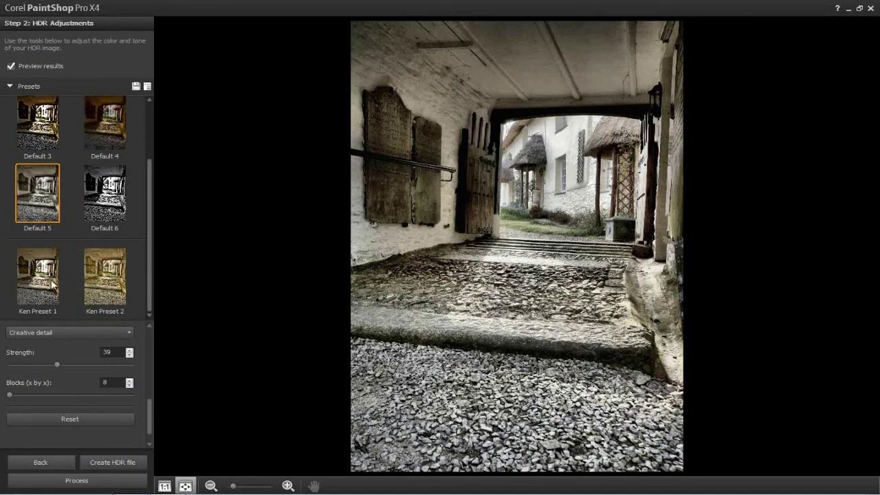
click(38, 135)
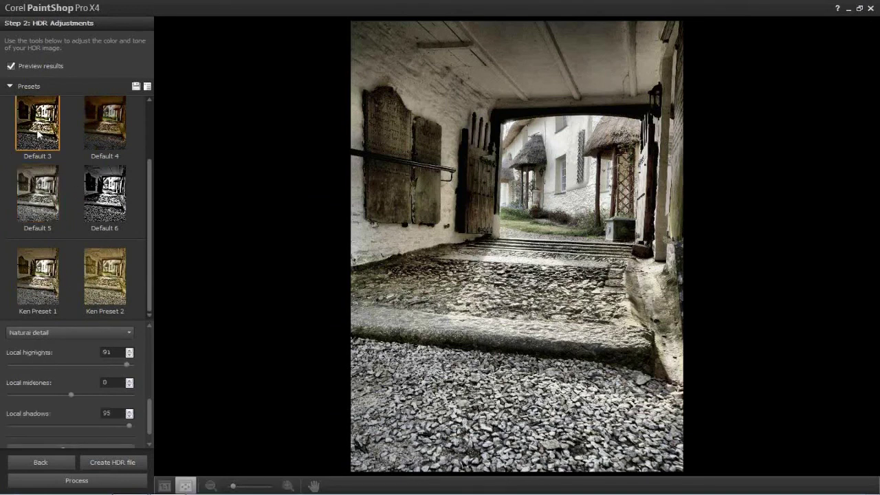
scroll(38, 136, up, 2)
click(104, 131)
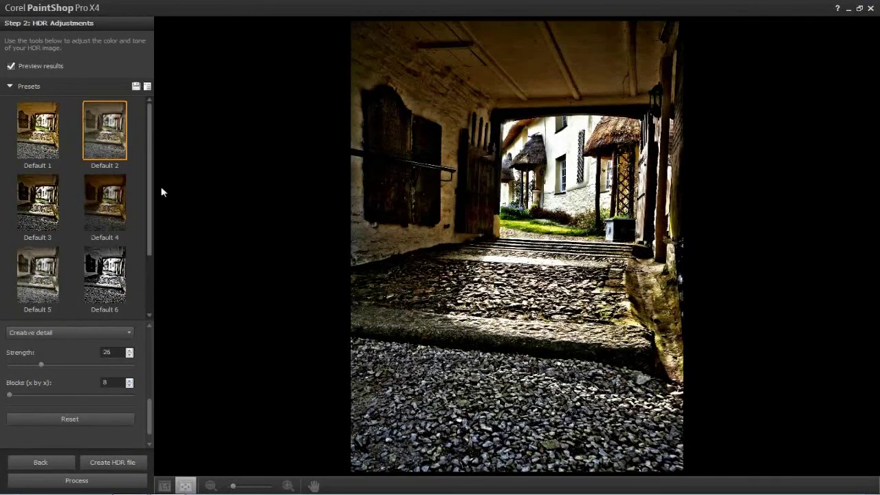
scroll(149, 206, down, 2)
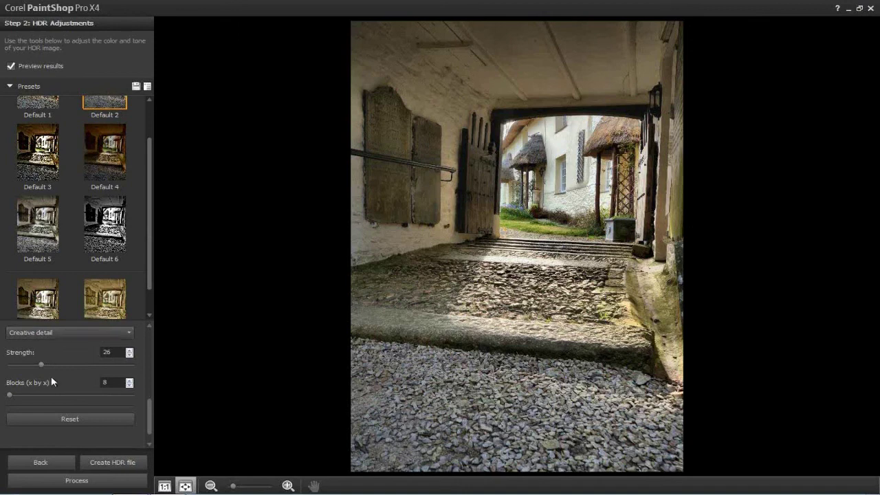
Set the Creative detail strength to 18 after trying 51, 64, 100 and 0
drag(40, 362, 73, 366)
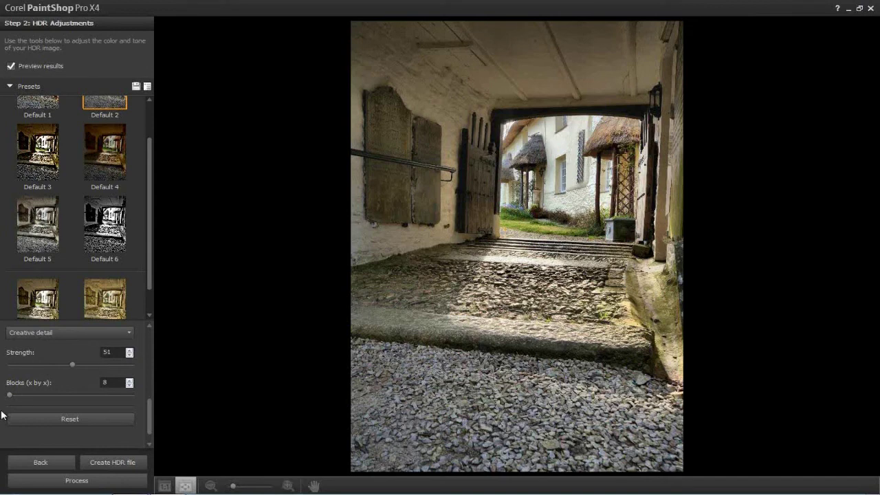
mouse_move(78, 362)
mouse_down()
mouse_move(39, 363)
mouse_move(88, 364)
mouse_up()
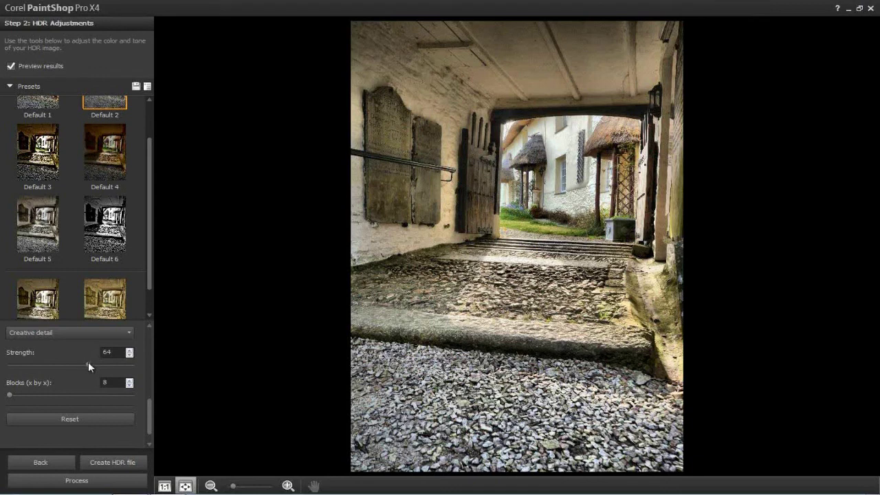
drag(98, 359, 140, 364)
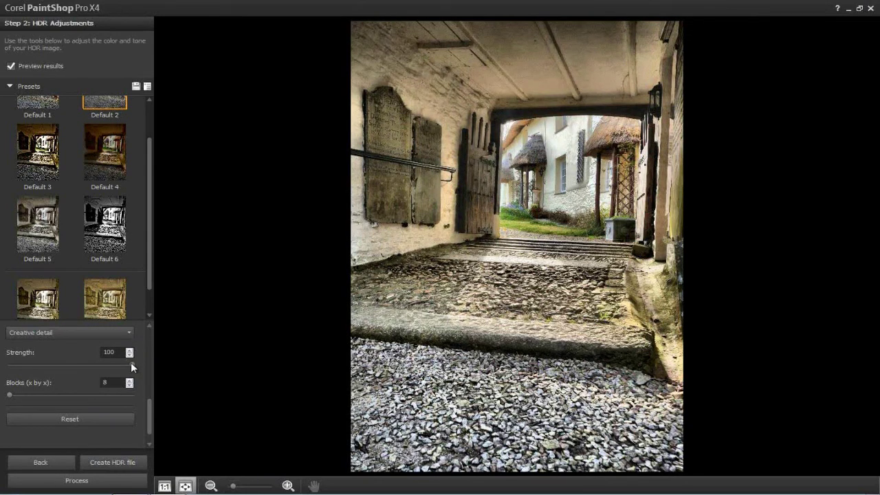
drag(130, 363, 2, 365)
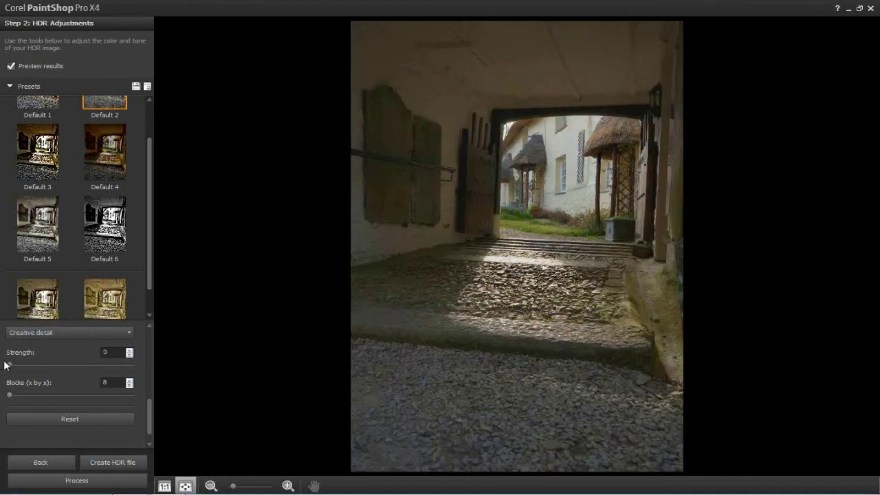
drag(8, 366, 31, 364)
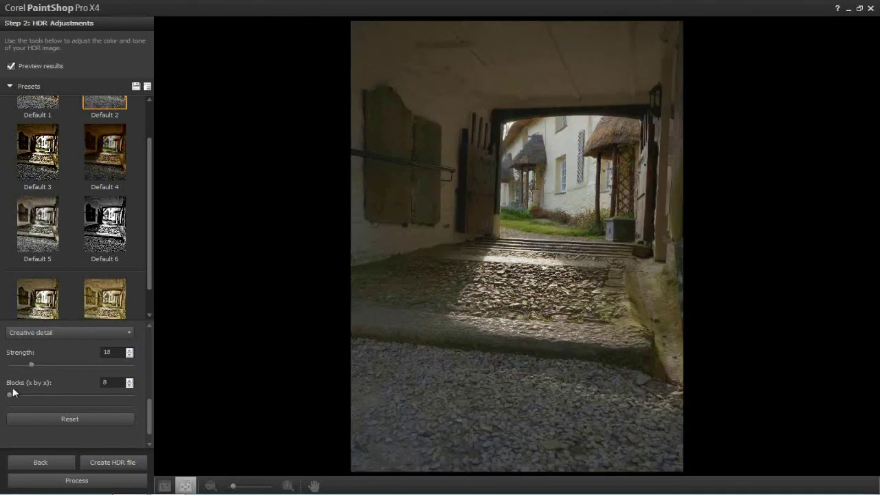
Set the Creative detail blocks to 16 after trying 20 and 14
drag(8, 398, 43, 397)
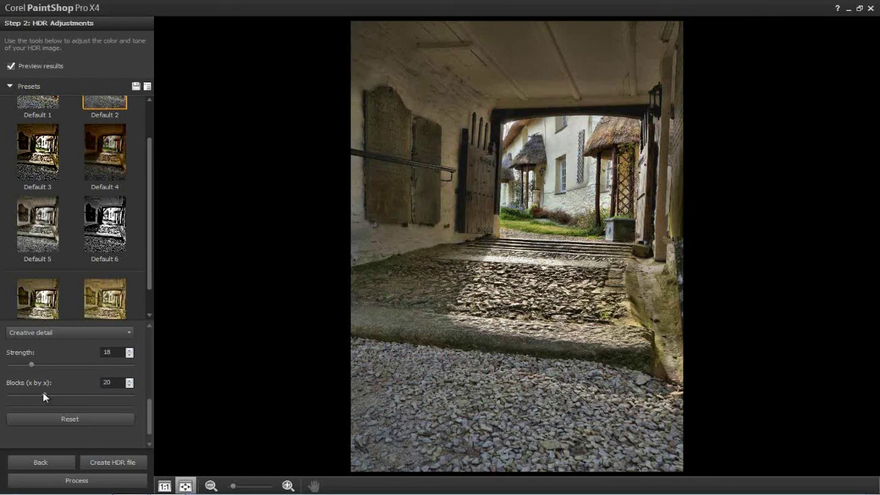
drag(43, 392, 26, 393)
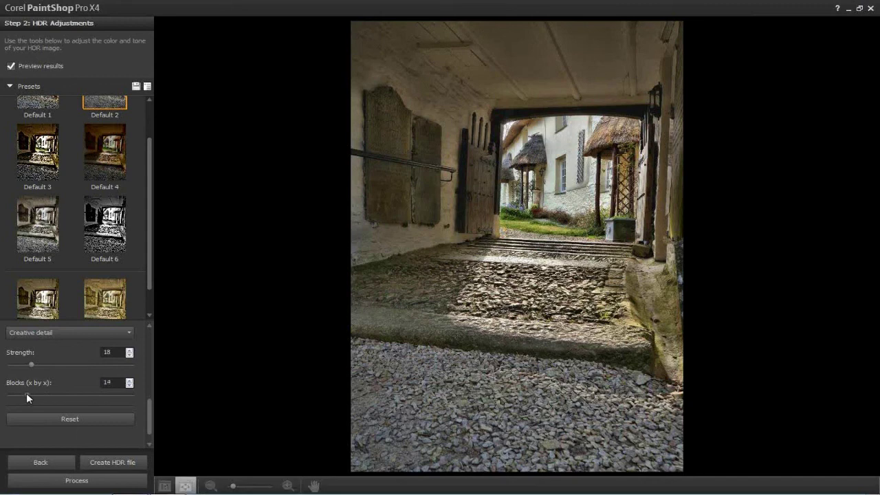
drag(26, 393, 31, 393)
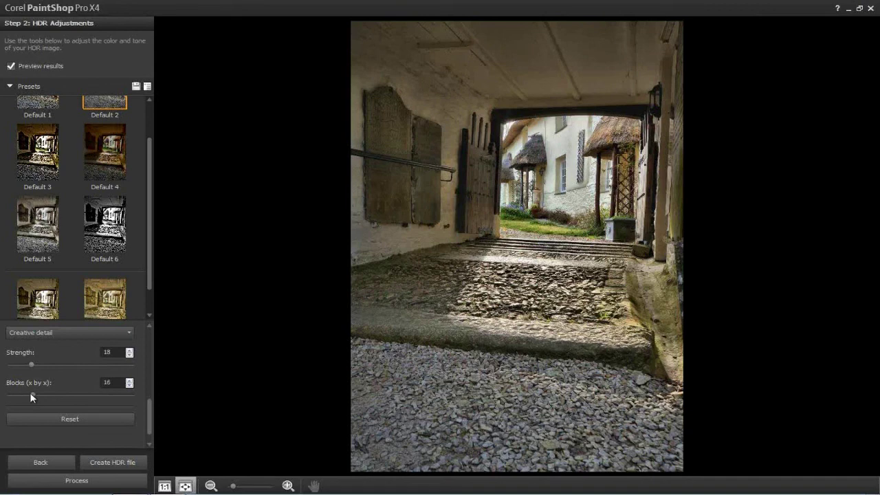
Set the Creative detail blocks to 8 and its strength to 21 after trying 78 and 36
drag(31, 396, 2, 398)
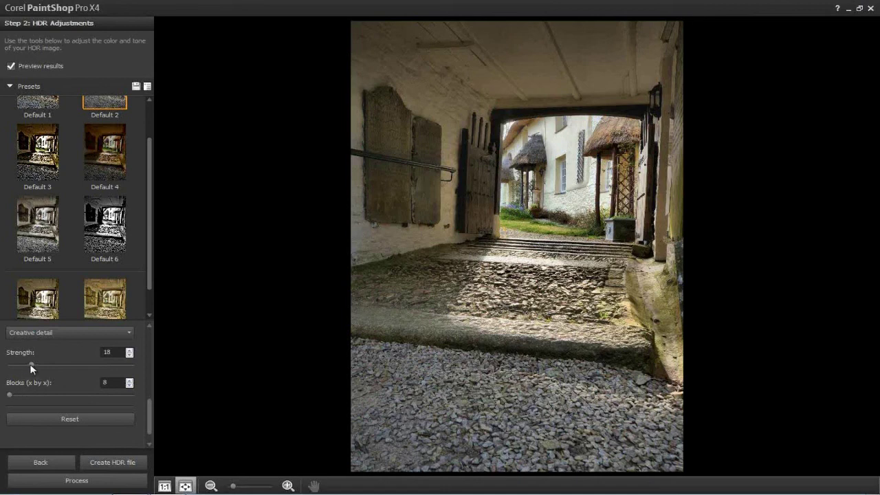
drag(30, 365, 105, 366)
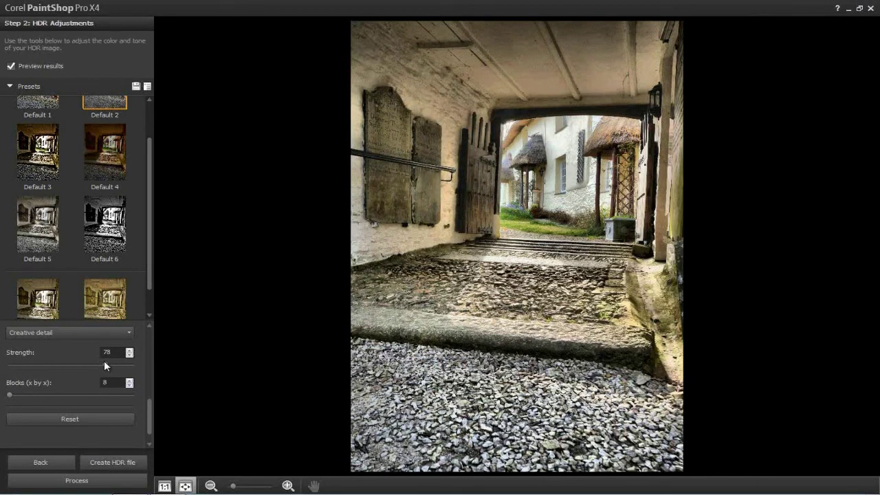
drag(121, 363, 107, 365)
drag(108, 362, 53, 363)
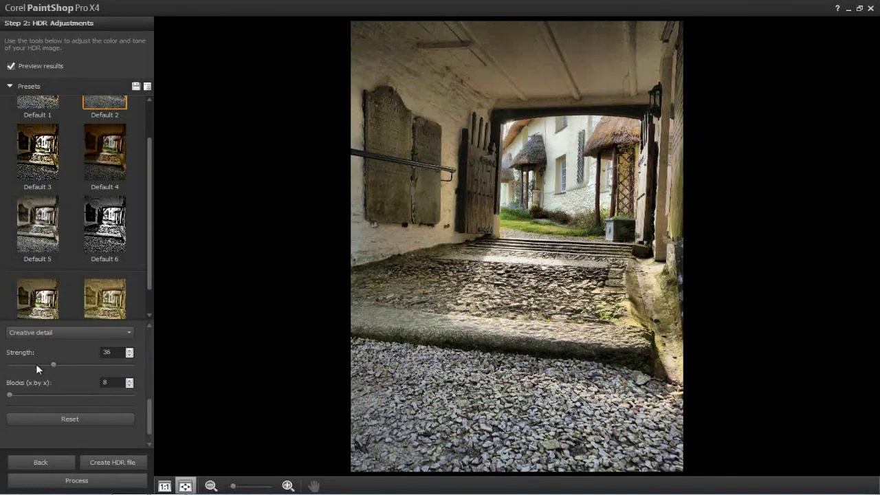
drag(52, 363, 34, 363)
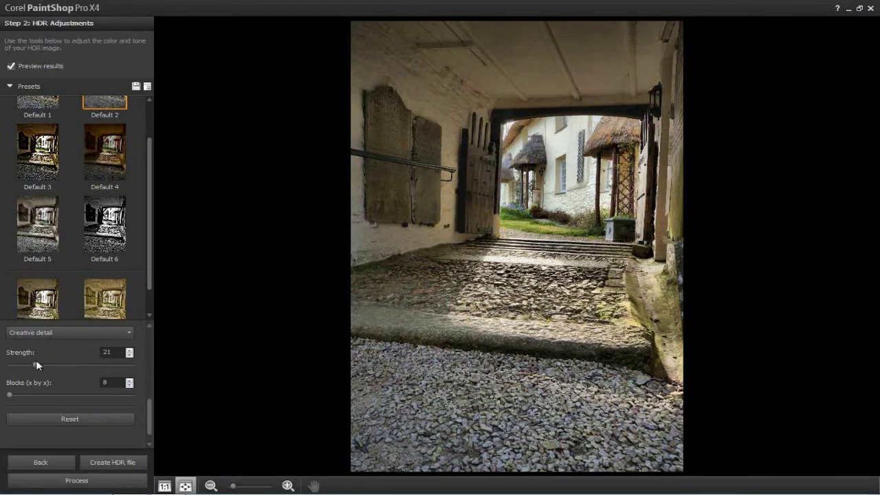
Compare the Natural detail and Creative detail modes on the image, switching between them and finishing on Natural detail
click(110, 332)
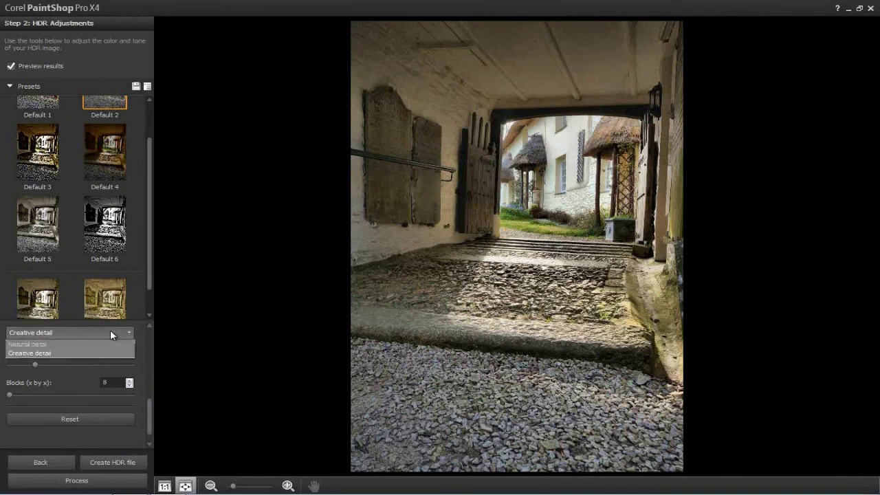
click(42, 348)
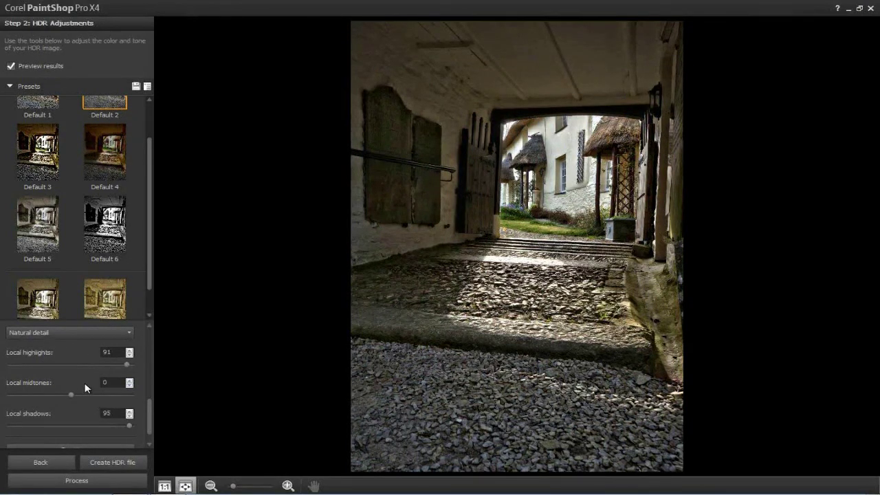
click(101, 331)
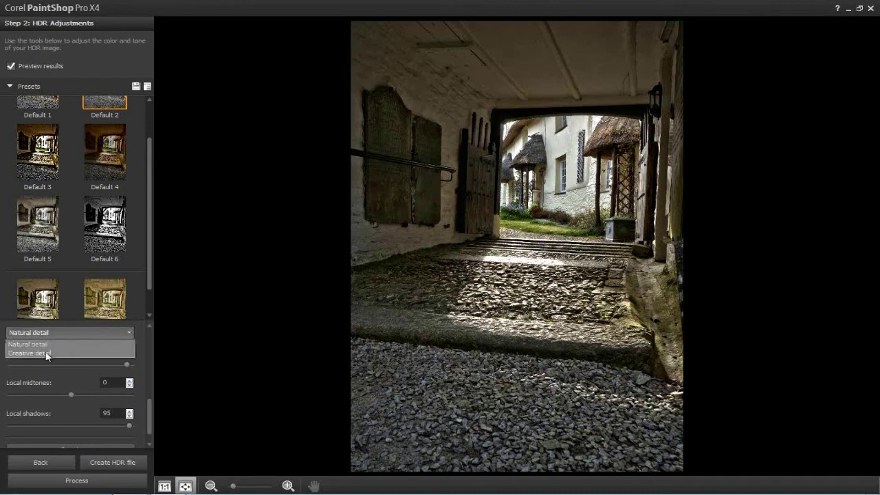
click(47, 354)
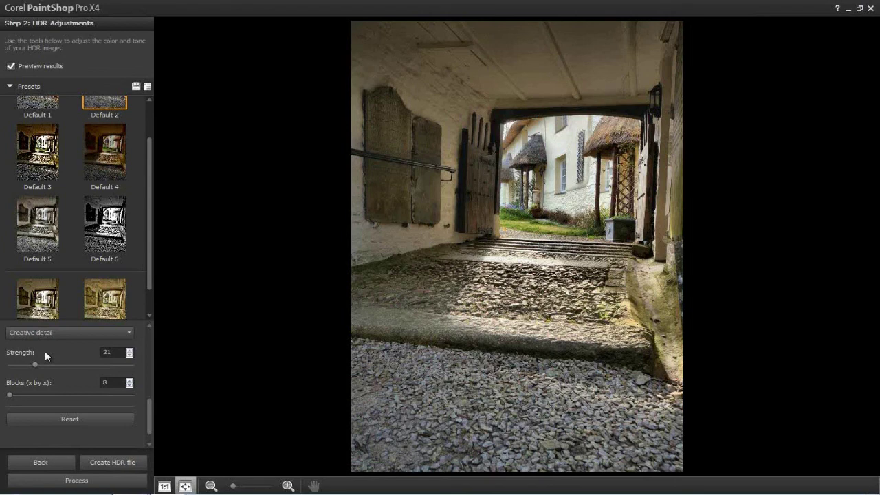
click(86, 332)
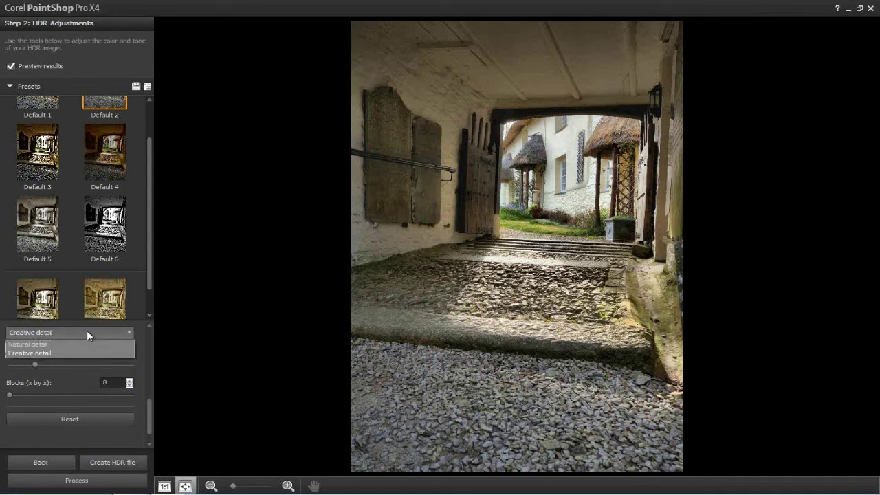
click(44, 344)
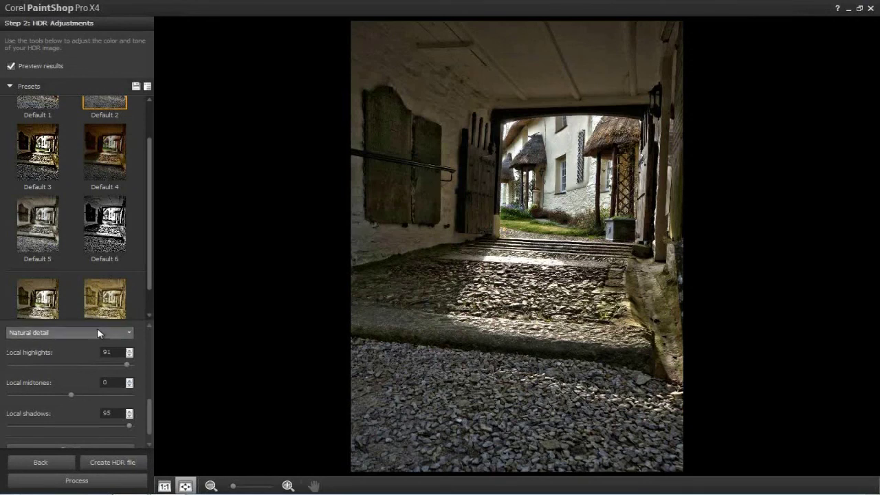
click(97, 333)
click(28, 352)
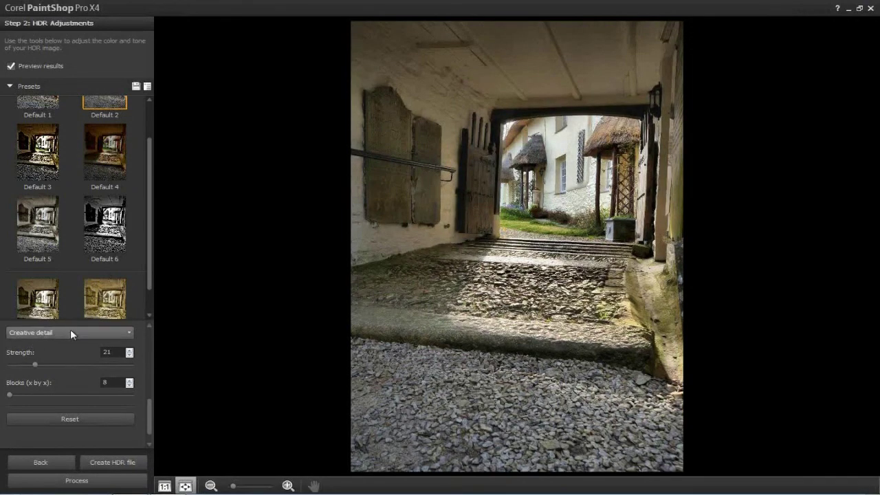
click(70, 332)
click(35, 345)
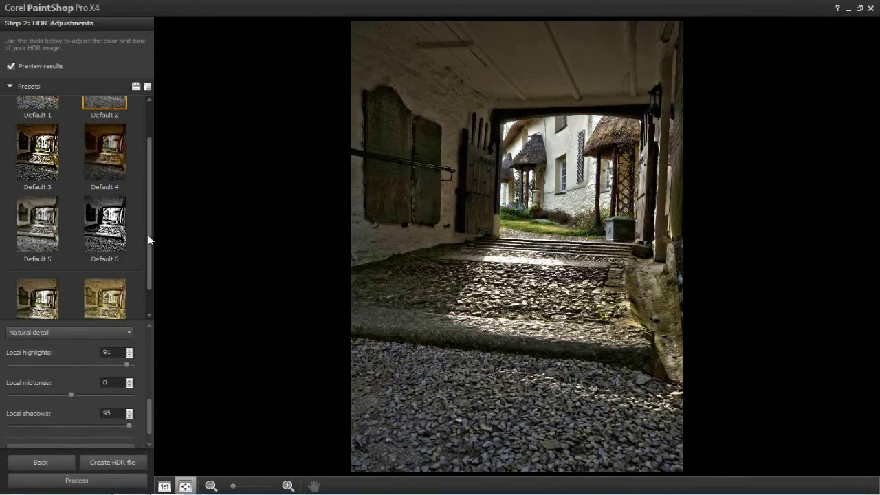
Apply the Default 5 preset, review its tone settings and raise the vibrancy
drag(148, 234, 147, 168)
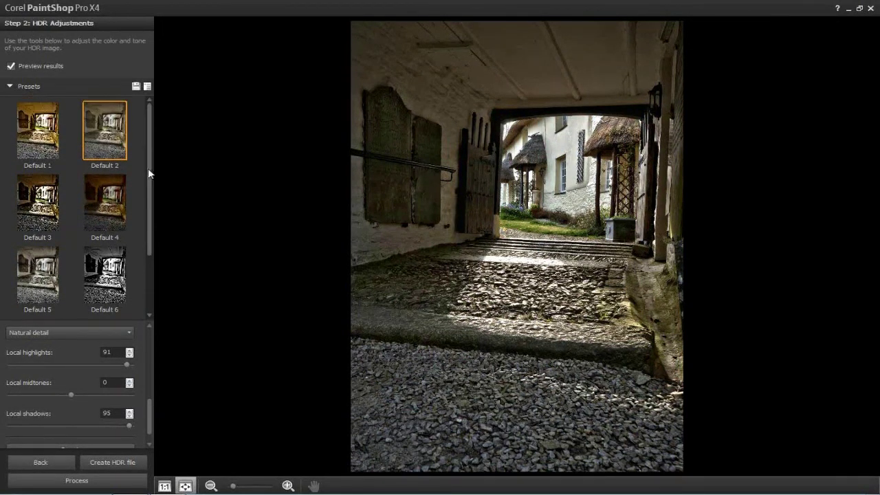
click(40, 280)
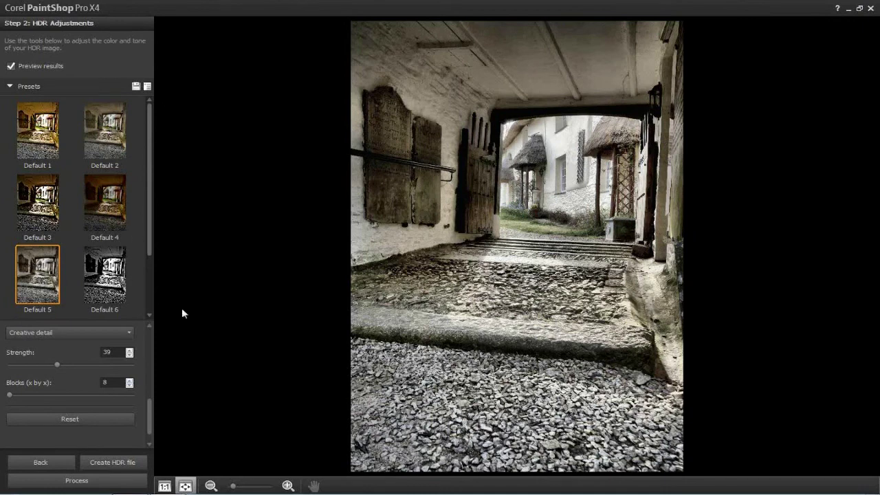
drag(148, 420, 148, 384)
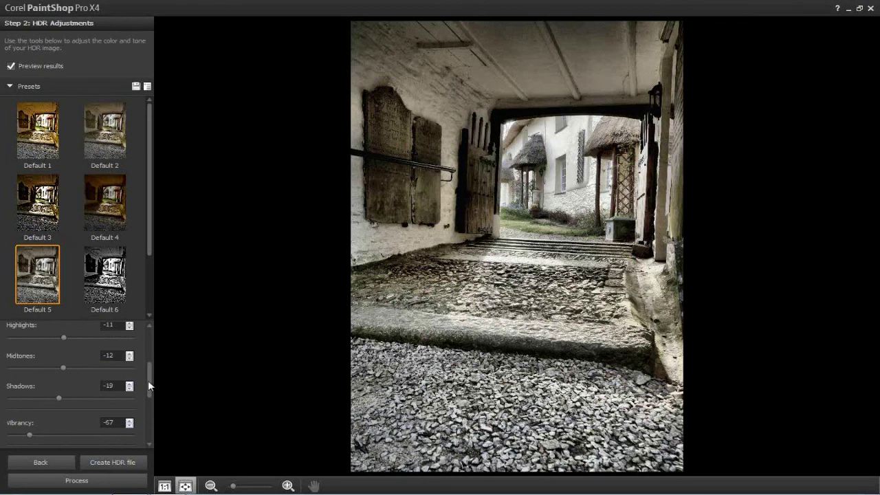
drag(148, 380, 158, 365)
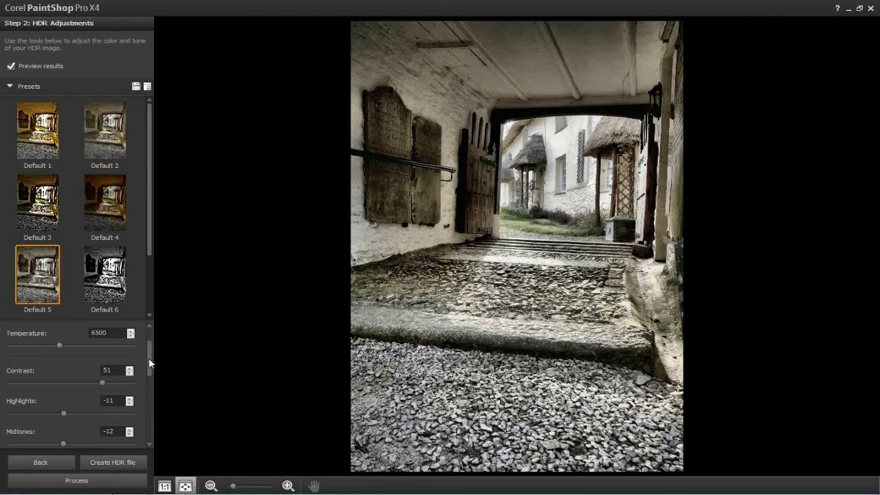
drag(148, 358, 150, 387)
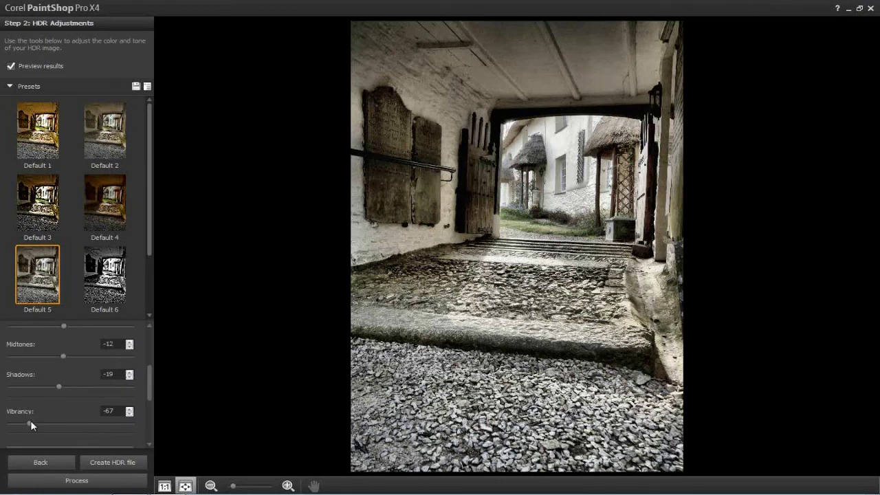
drag(30, 420, 54, 420)
drag(150, 392, 151, 363)
scroll(151, 363, down, 2)
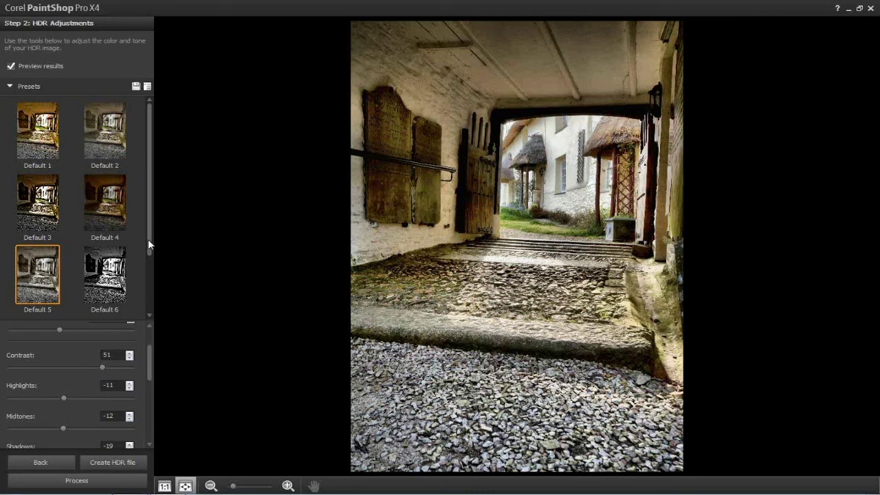
Save the current HDR adjustments as a preset named "hand coloured look"
click(136, 87)
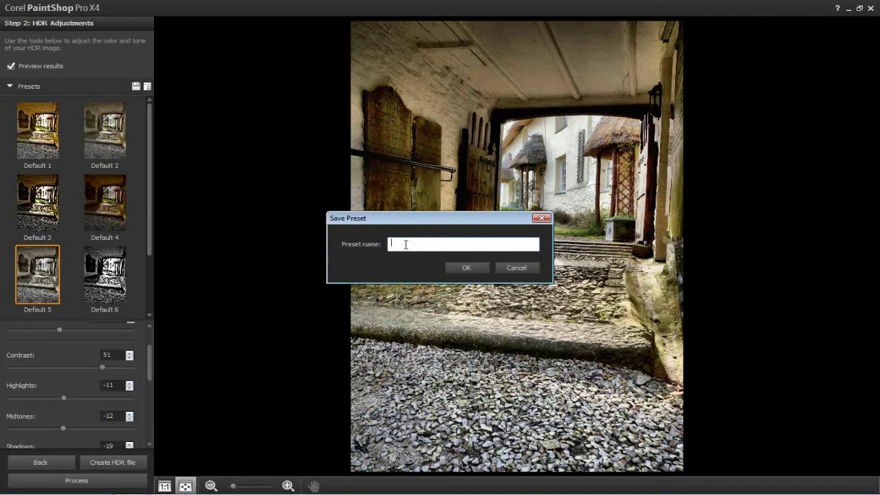
text(hand coloured look)
click(460, 267)
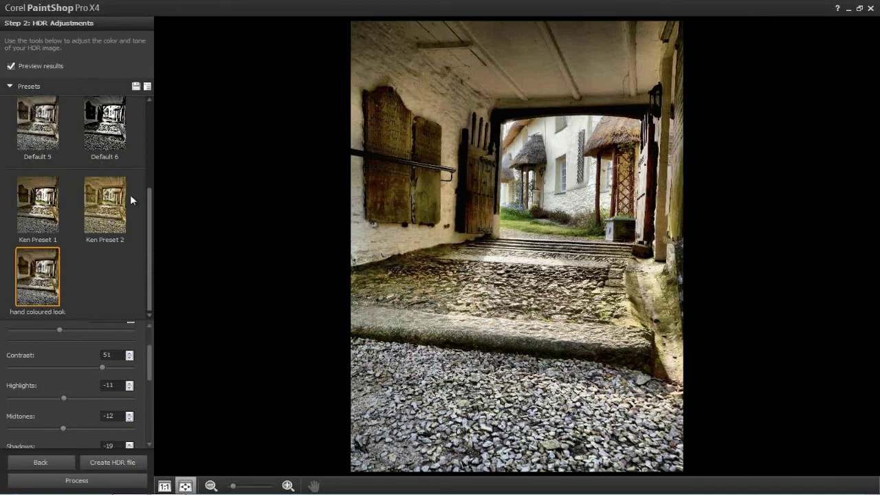
Try the two other custom presets on the image, then reapply the hand coloured look preset
click(40, 201)
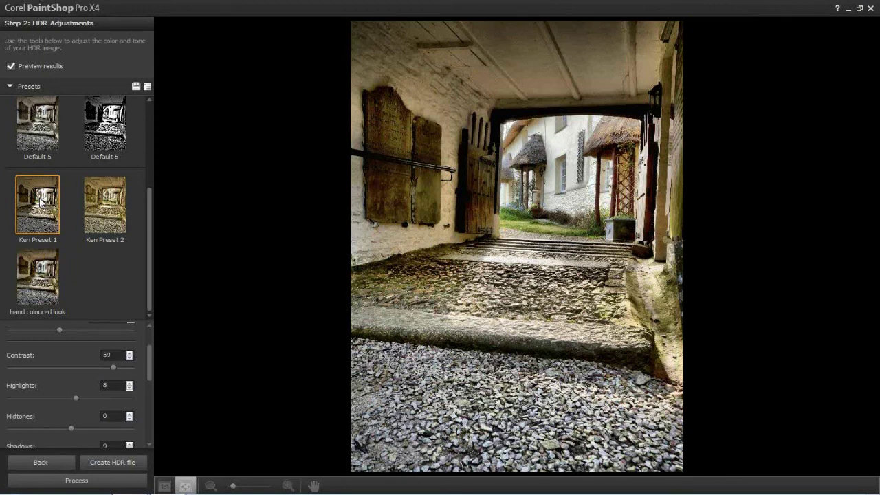
click(98, 208)
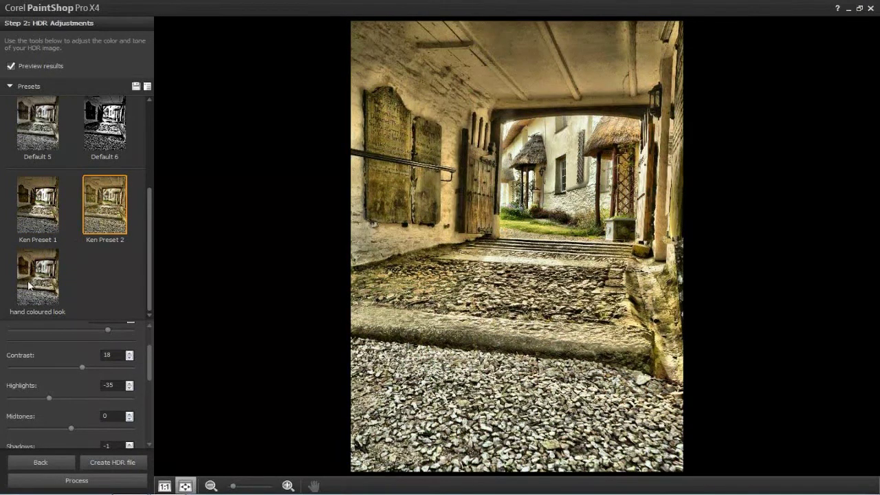
click(33, 285)
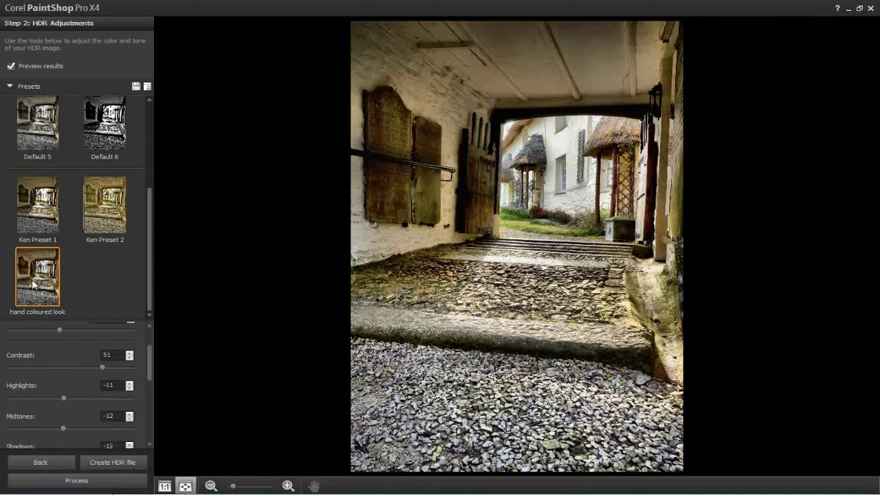
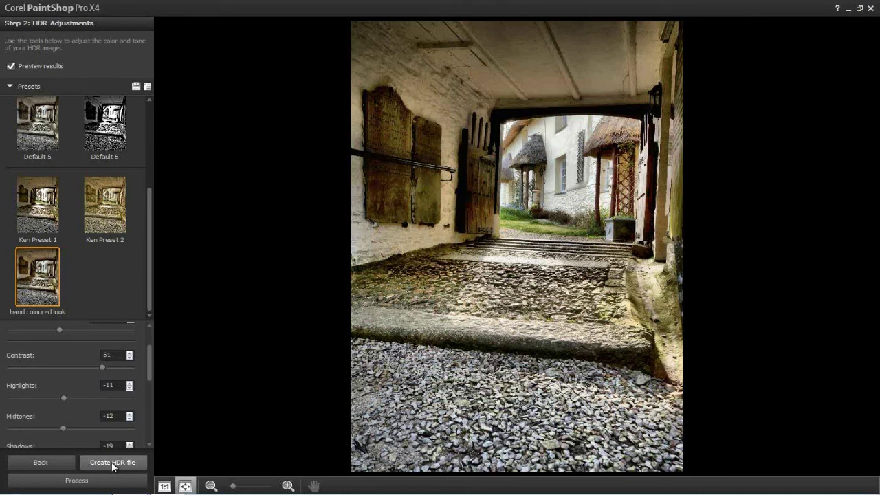
Process the HDR image with the hand coloured look adjustments to reach the Fine-Tune stage
click(113, 465)
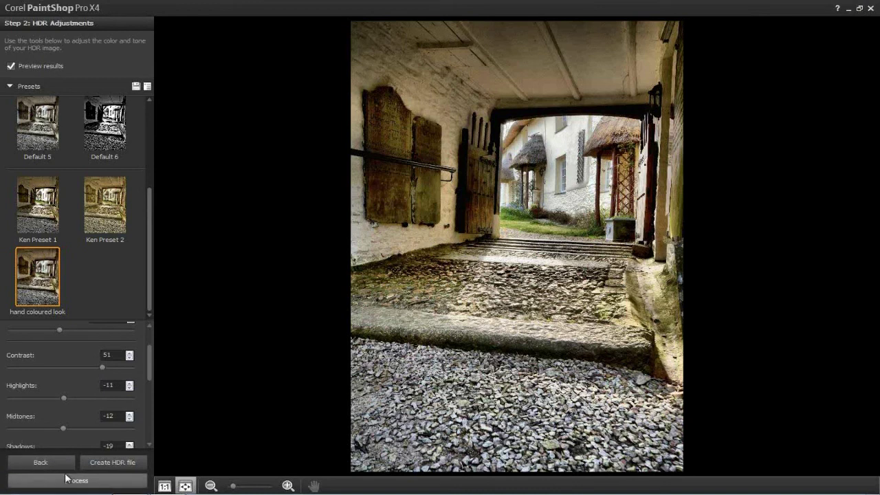
click(123, 465)
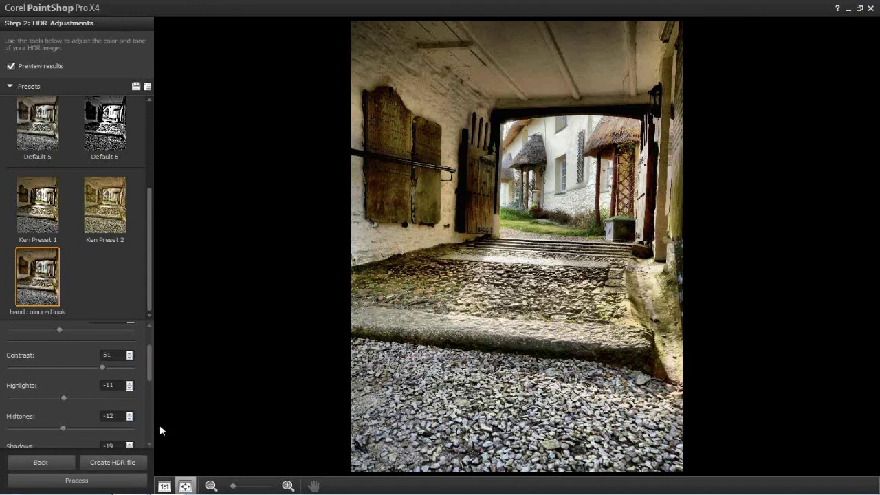
click(77, 480)
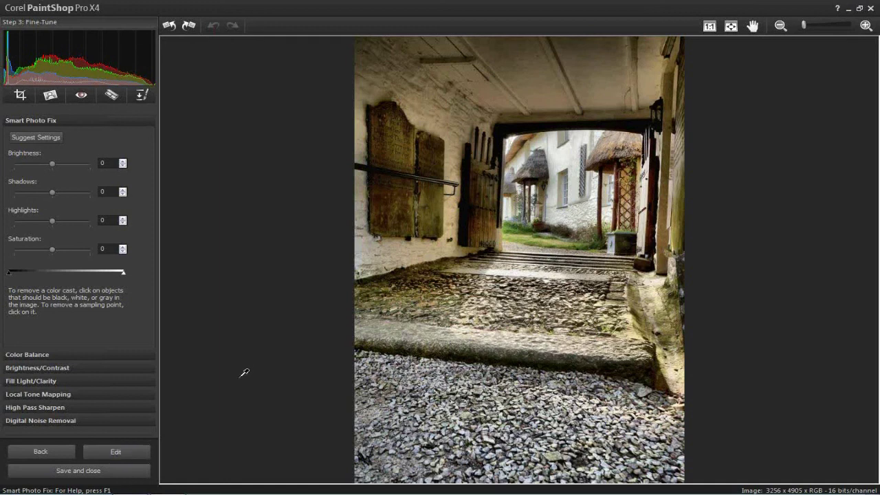
Save the processed image as webinar lychgate.jpg in the lychgate HDR folder, accepting the 24-bit colour depth, and close the merge
click(92, 473)
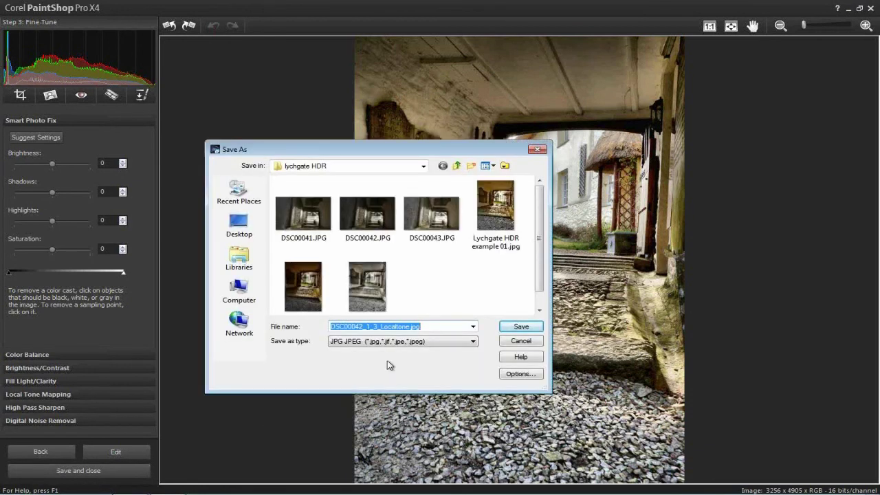
text(w)
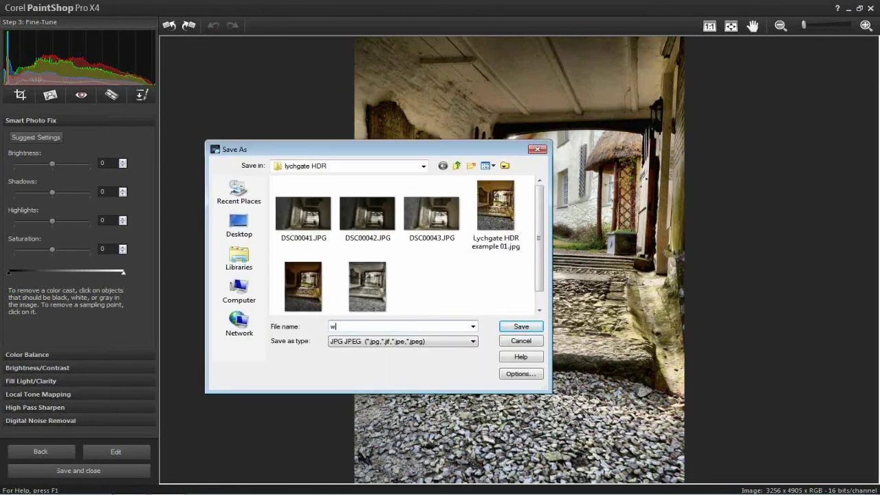
text(ebinar lychgate)
text(.jpg)
click(522, 326)
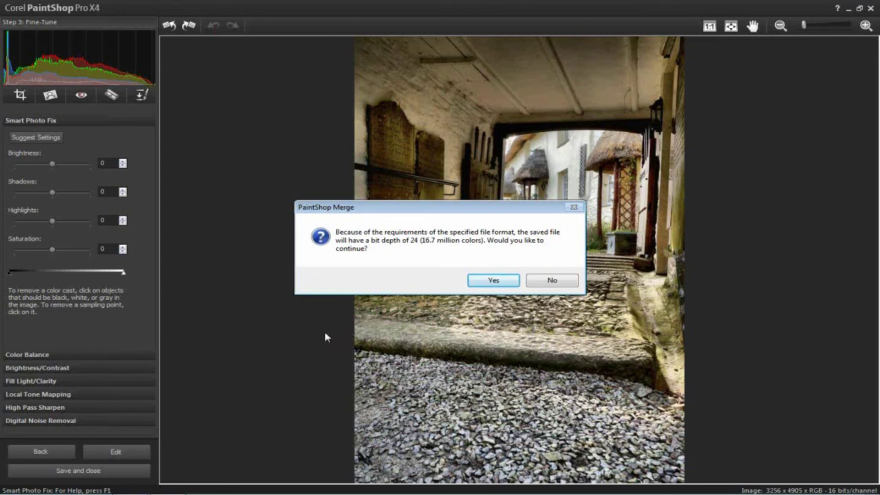
click(497, 281)
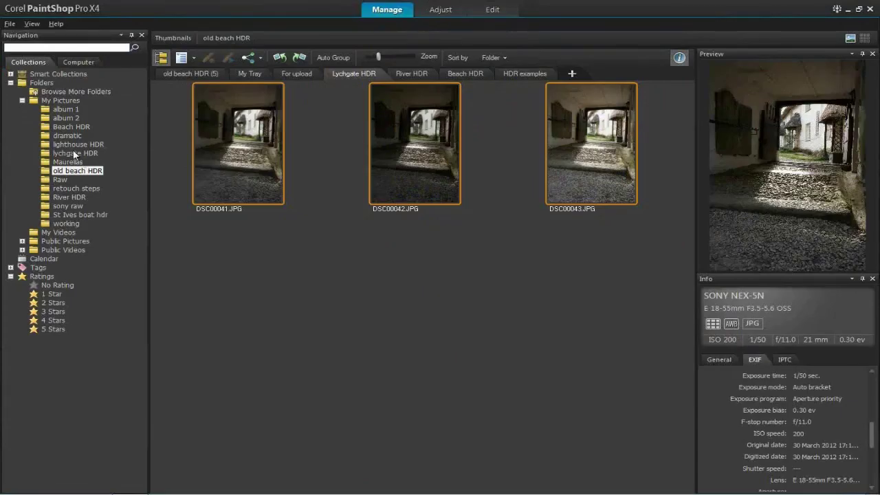
Open the lychgate HDR folder and view webinar lychgate.jpg in the large preview mode
click(75, 154)
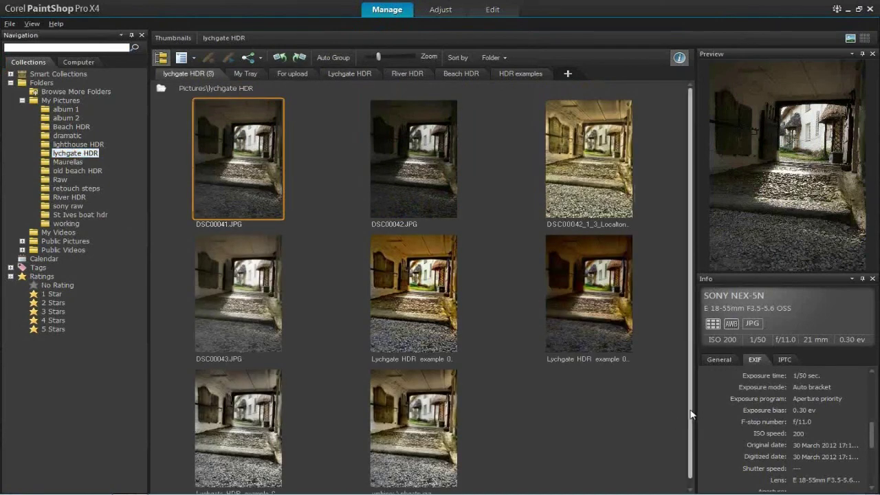
scroll(691, 454, down, 1)
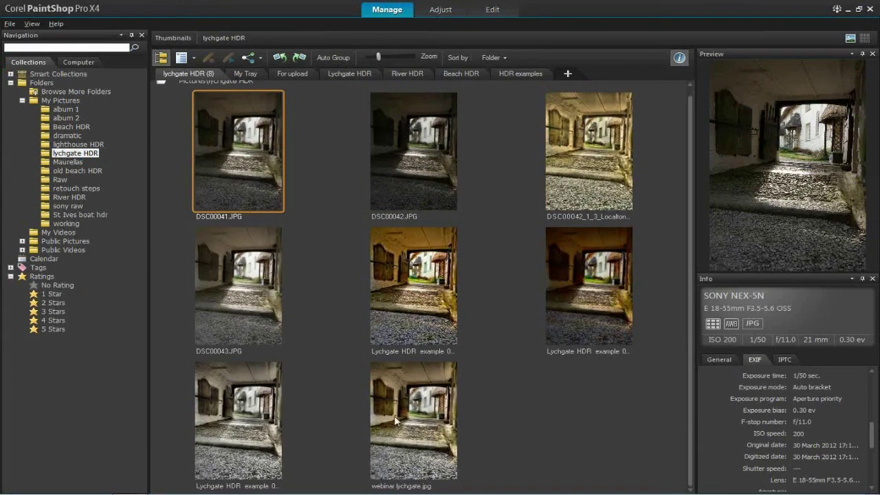
click(422, 430)
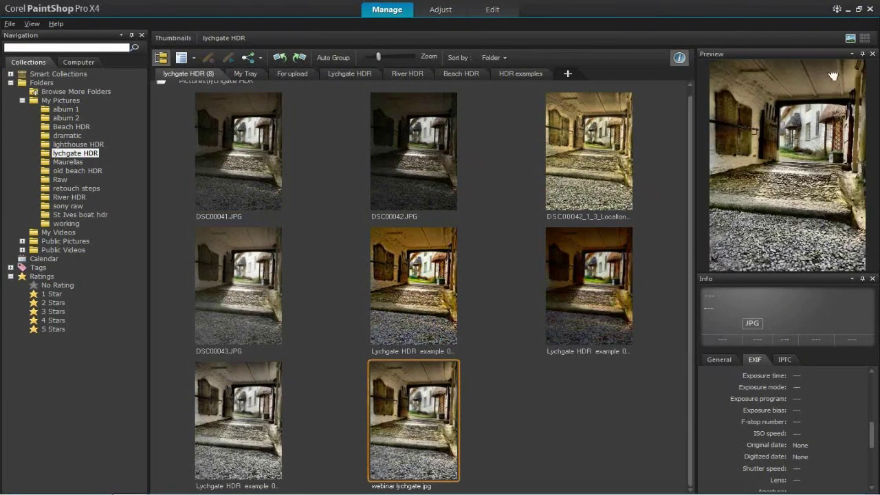
click(849, 39)
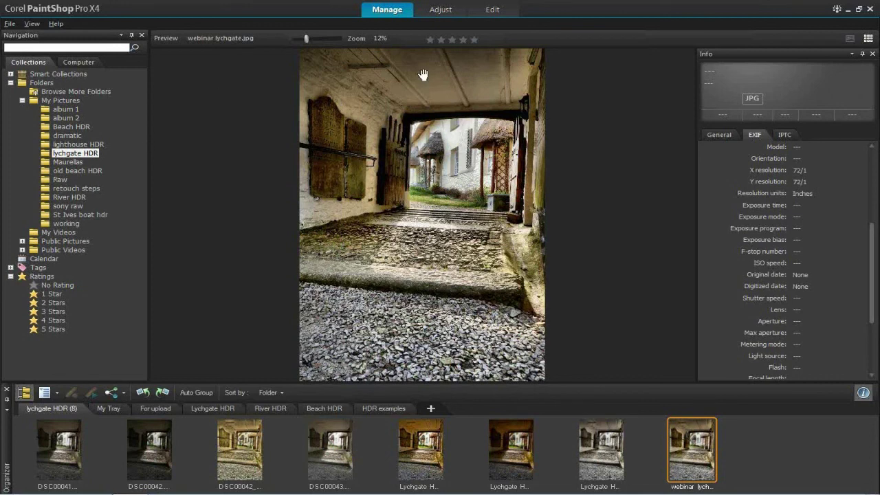
Return to the thumbnail view and open the River HDR tray
click(867, 38)
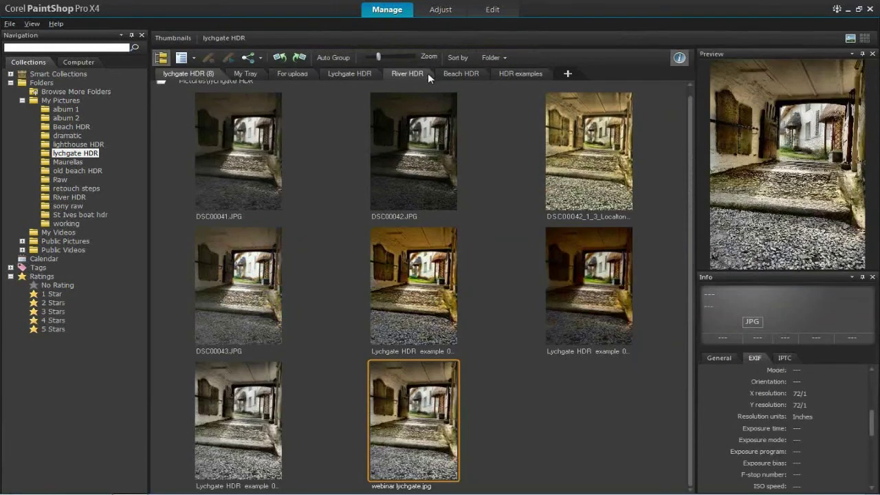
click(415, 73)
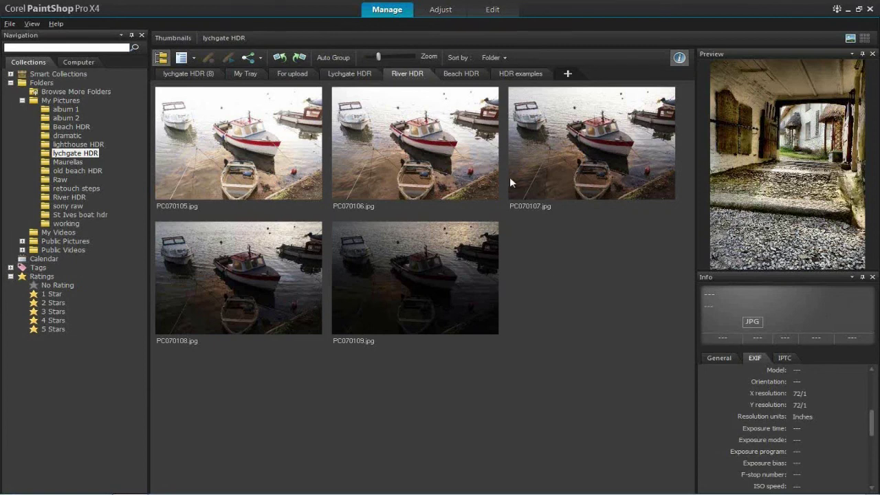
mouse_move(498, 239)
Examine the shutter speeds and exposure details of the five boat photos, PC070105.jpg to PC070109.jpg
click(220, 137)
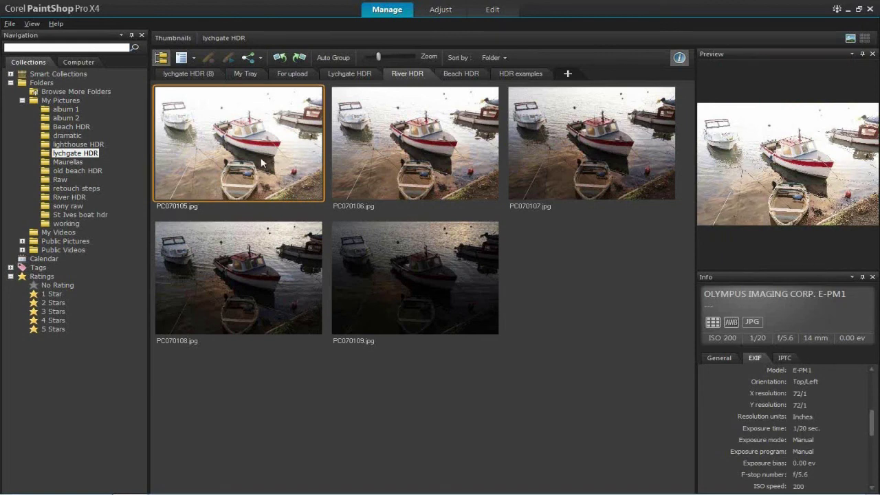
mouse_move(262, 161)
click(411, 271)
click(268, 170)
click(415, 146)
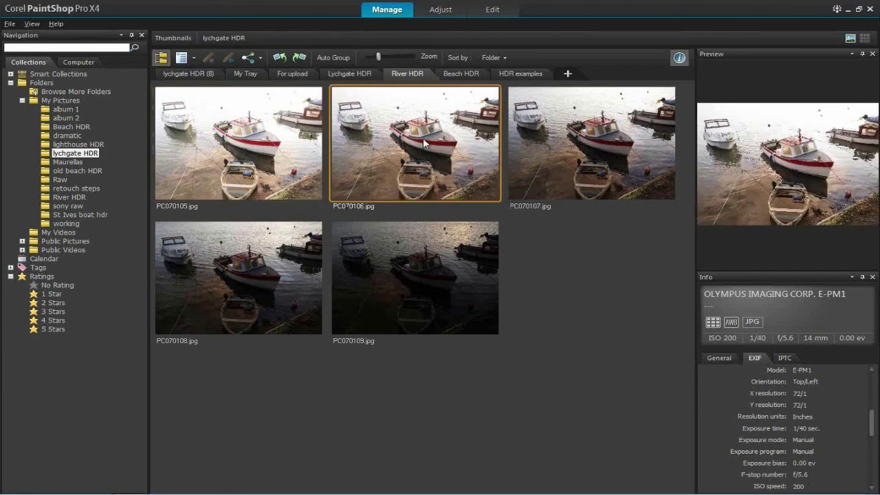
click(595, 140)
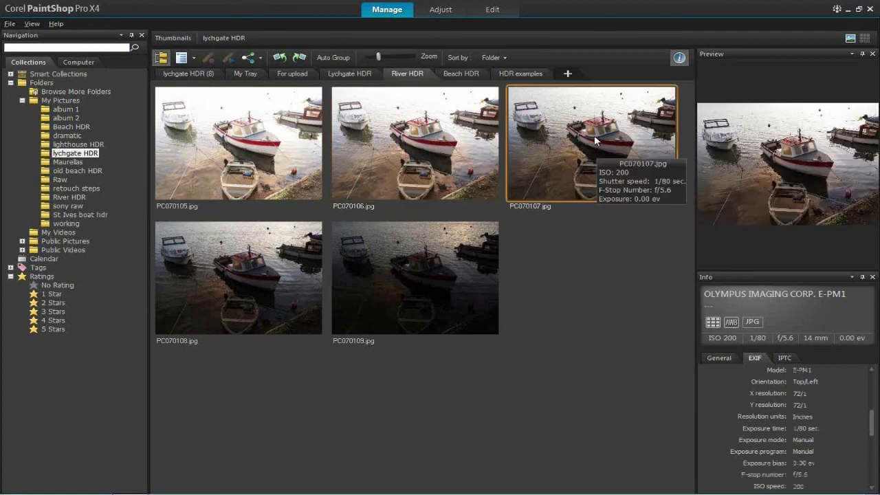
click(251, 249)
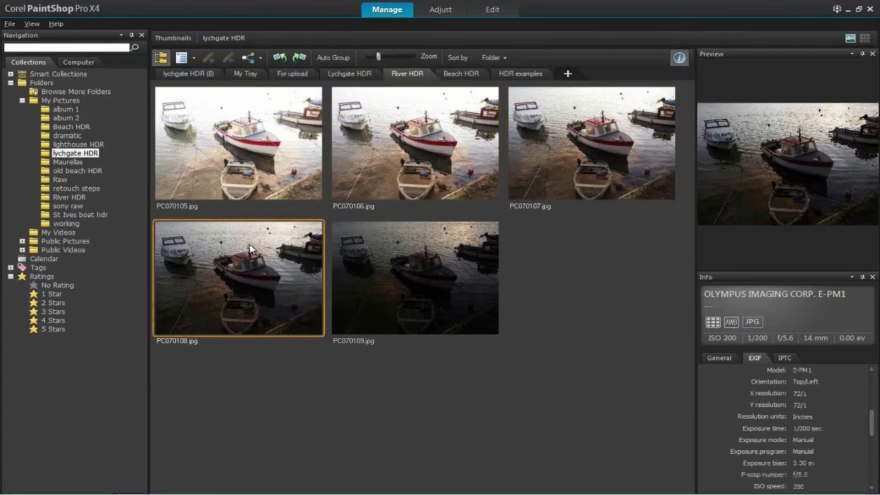
click(406, 255)
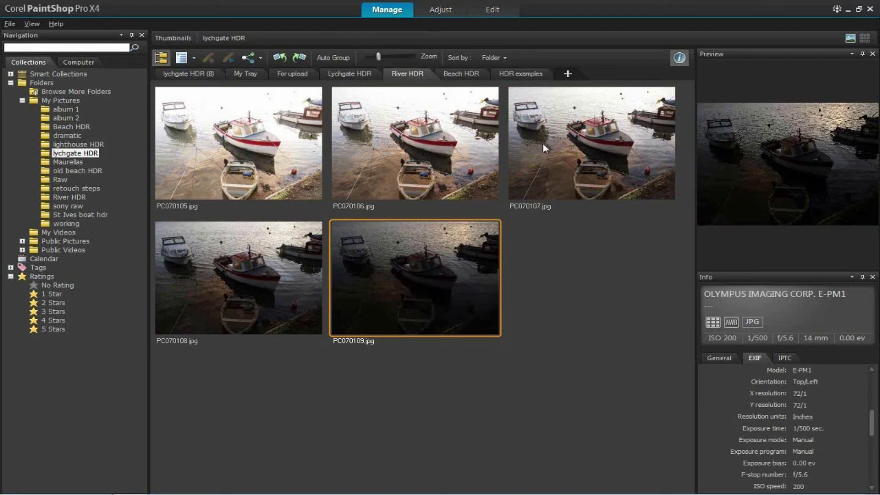
mouse_move(416, 236)
mouse_move(207, 117)
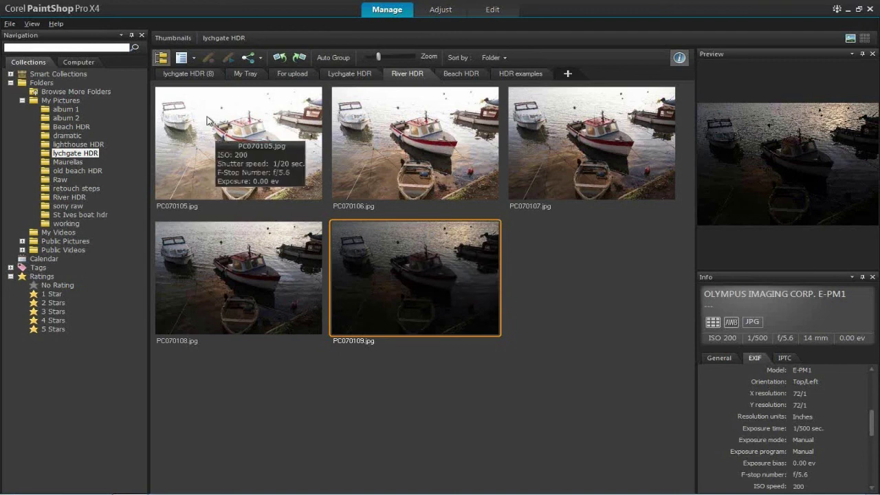
Select all five boat photos in the River HDR tray and open them in HDR Exposure Merge
click(206, 120)
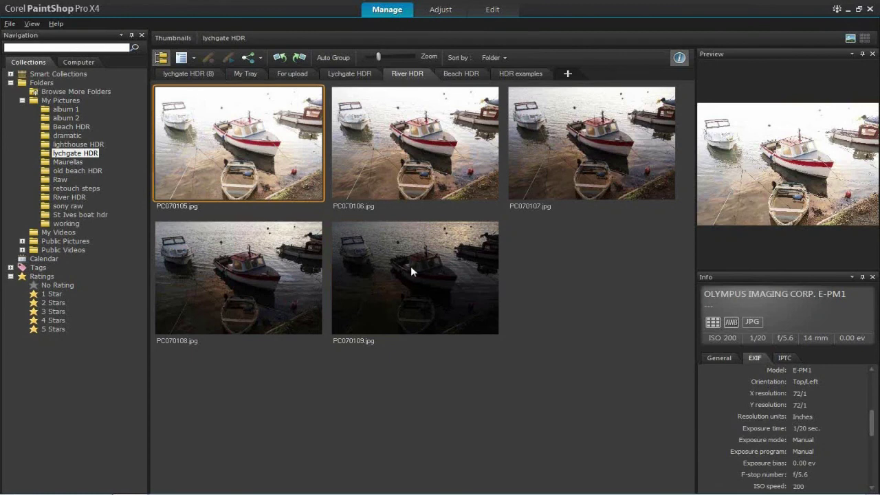
mouse_move(410, 266)
key(ctrl+a)
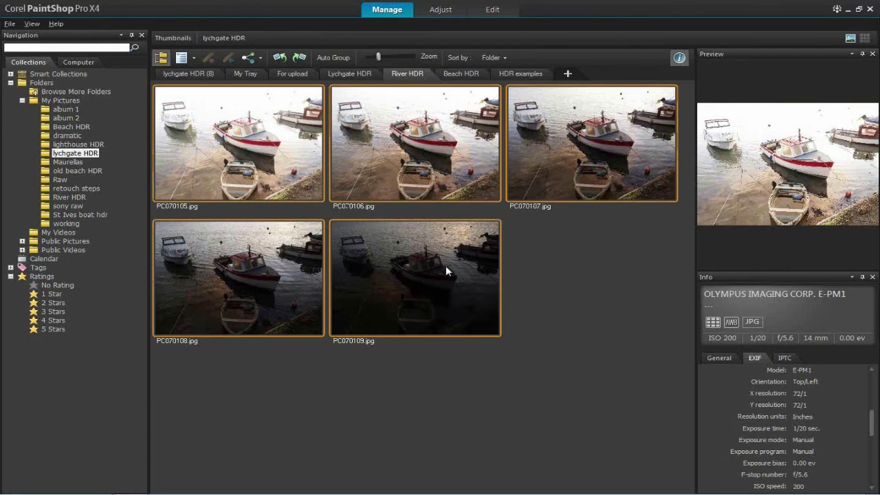
click(10, 24)
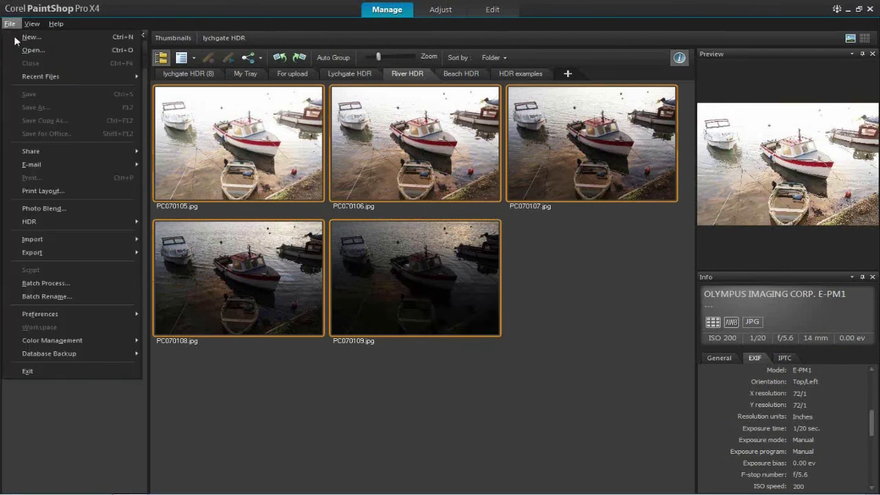
mouse_move(41, 222)
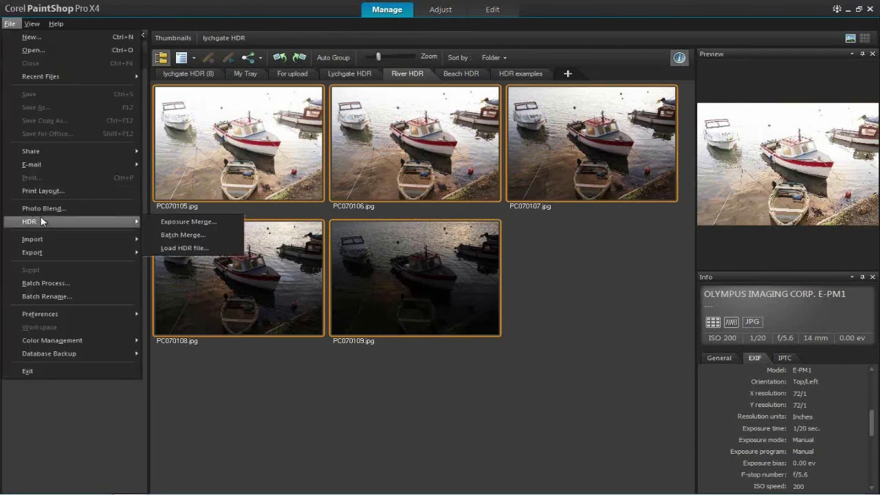
click(207, 222)
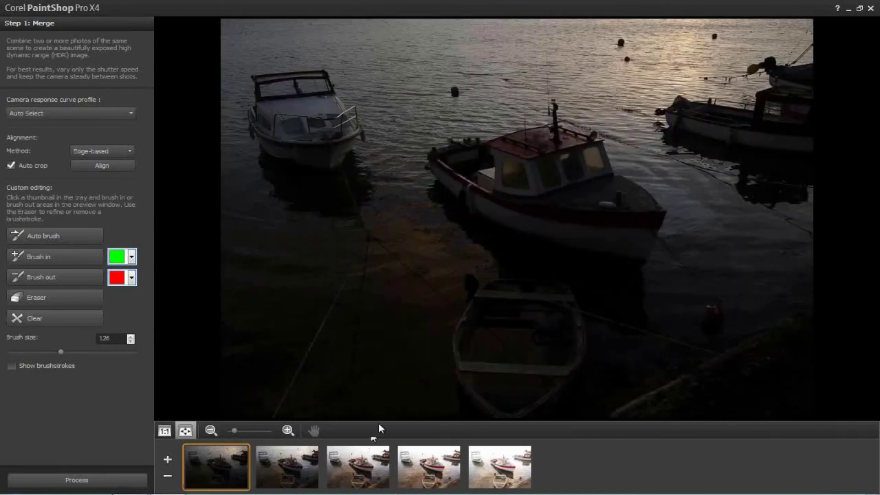
Compare the boats' positions across the dark, middle and bright exposures in the merge preview
click(352, 468)
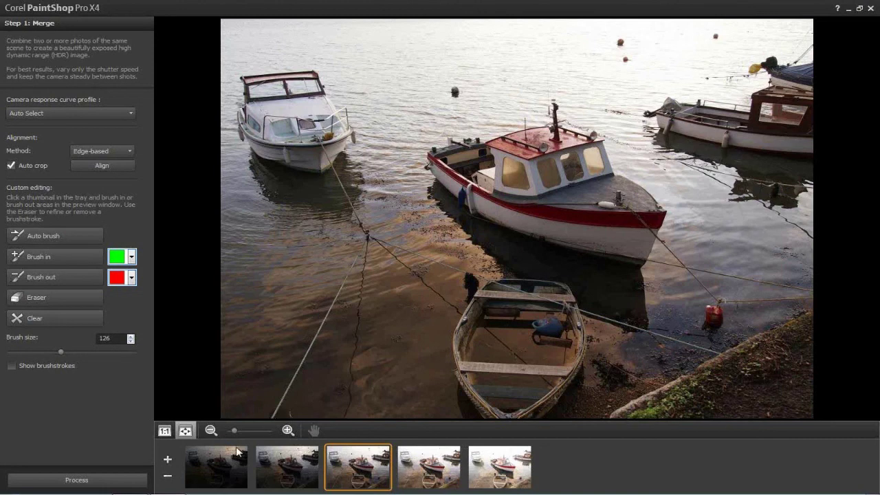
click(217, 470)
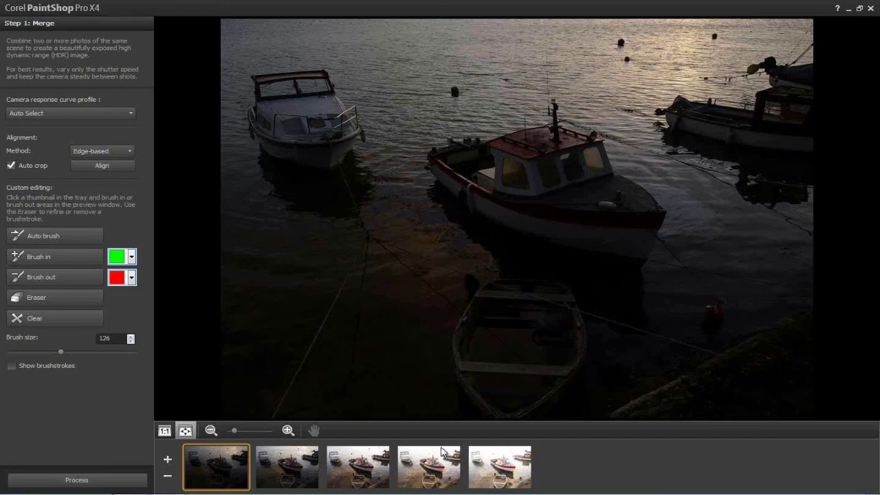
click(379, 466)
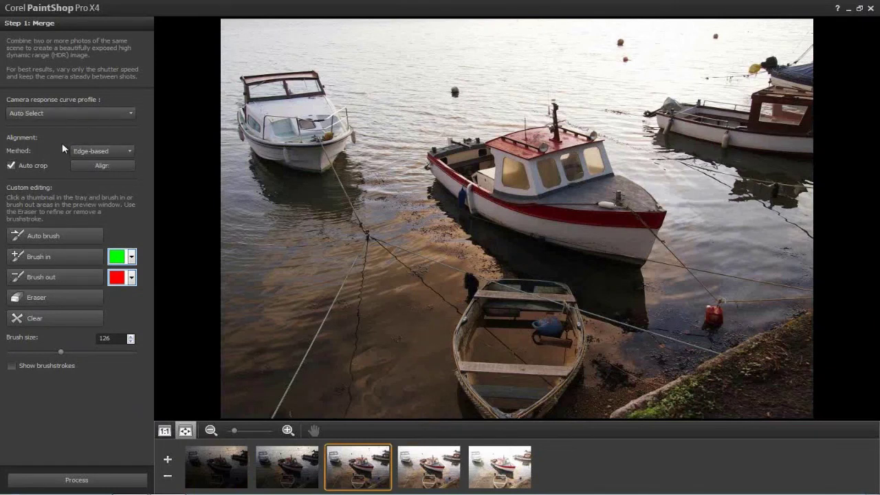
click(229, 462)
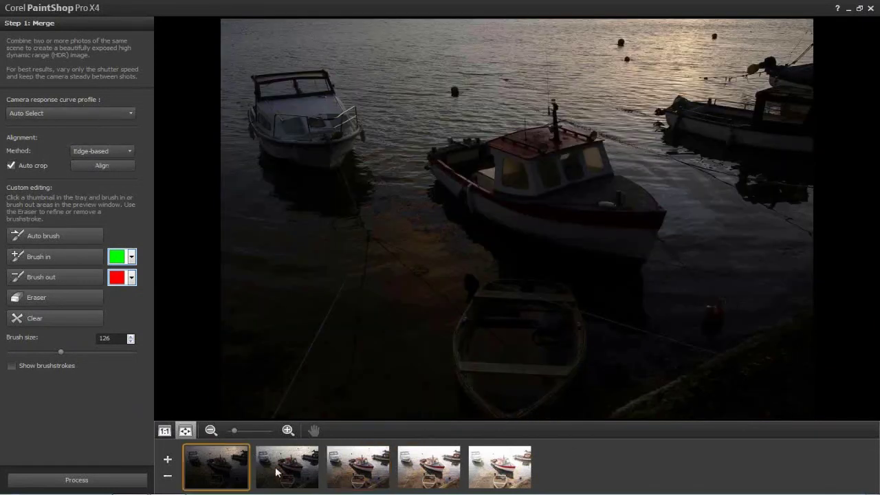
click(359, 470)
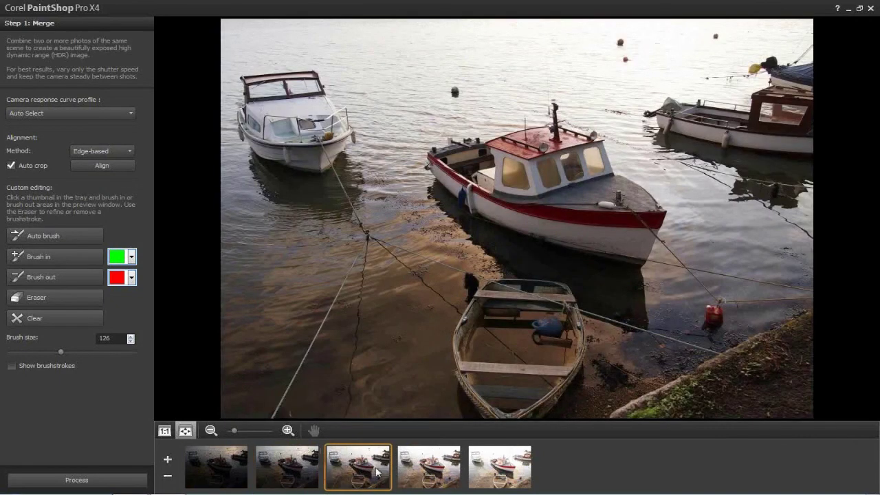
click(446, 472)
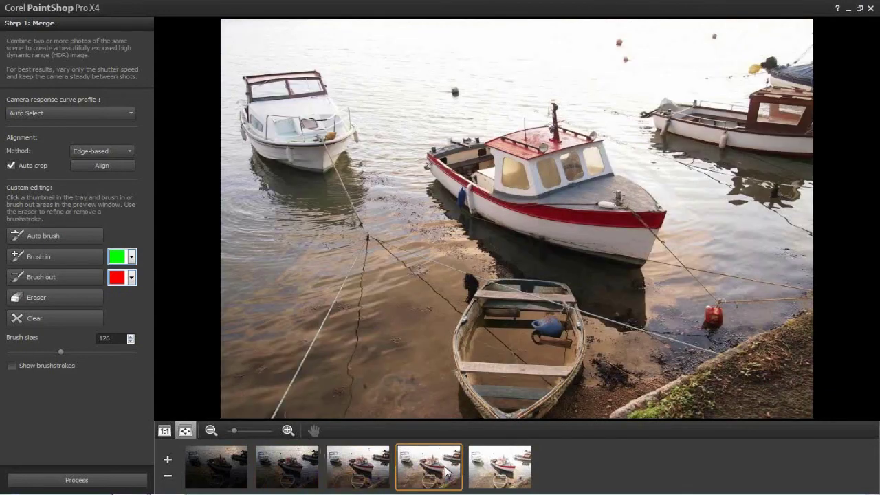
click(516, 471)
Process the five exposures without custom editing to preview the HDR image, then return to the Merge stage
click(113, 479)
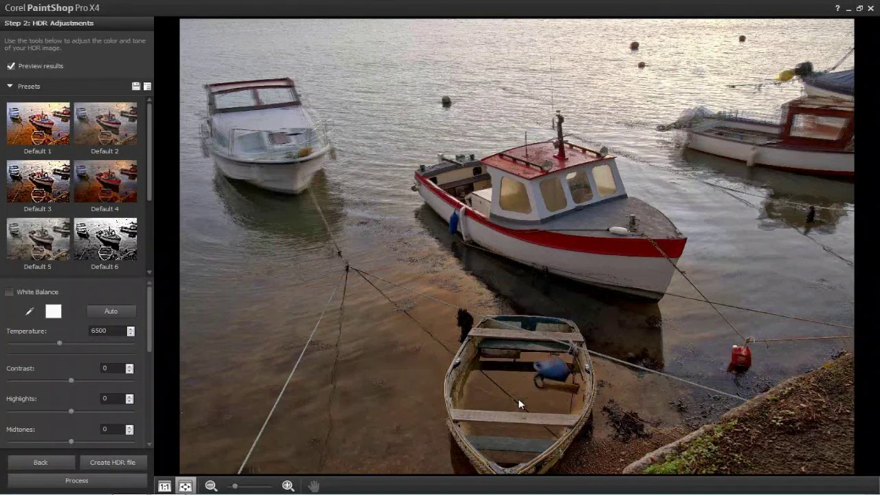
click(41, 462)
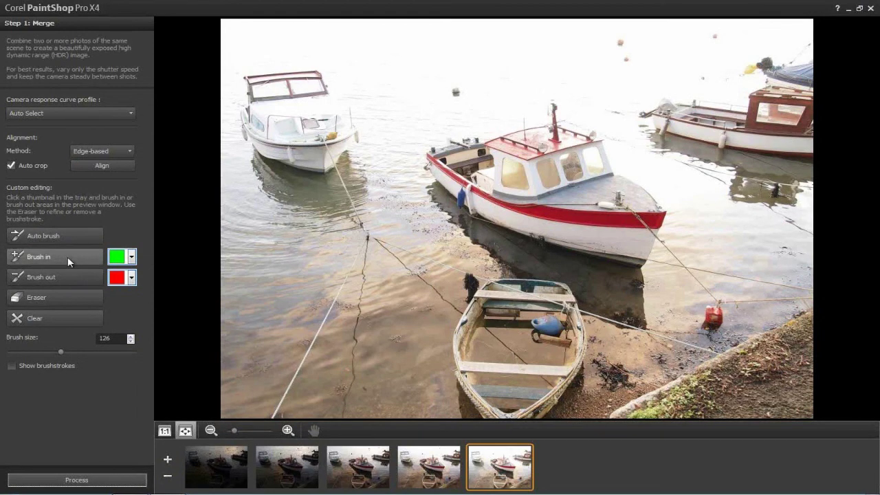
Try brushing out the stern of the far-right boat in the brightest exposure, PC070105.jpg, then clear the brushstrokes
click(56, 275)
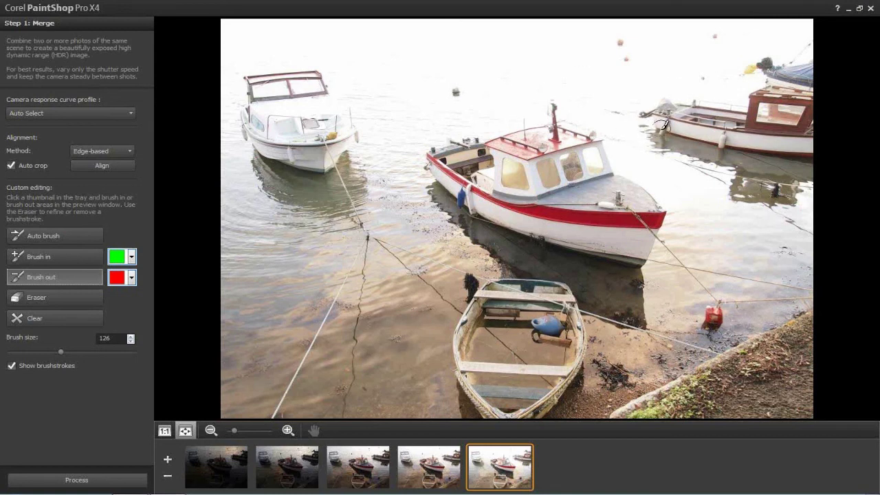
mouse_move(656, 120)
mouse_down()
mouse_move(690, 121)
mouse_move(670, 112)
mouse_move(646, 118)
mouse_move(675, 103)
mouse_move(740, 109)
mouse_move(686, 118)
mouse_move(699, 121)
mouse_up()
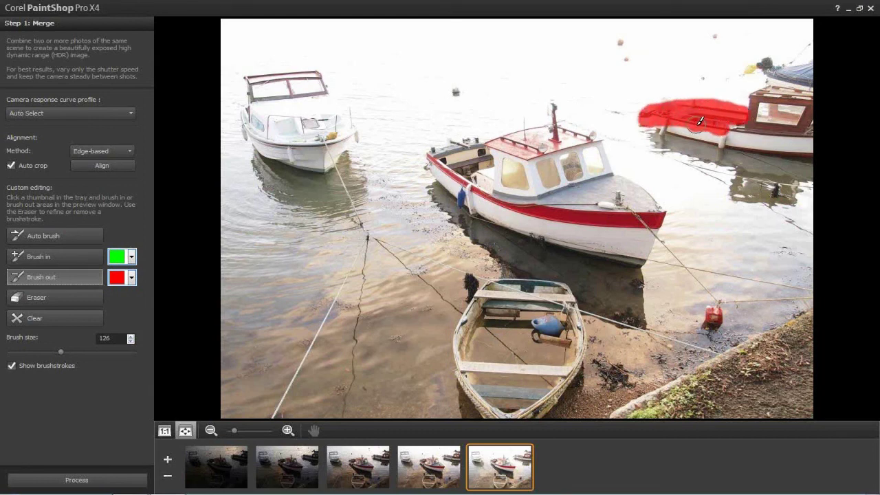
click(415, 469)
click(493, 482)
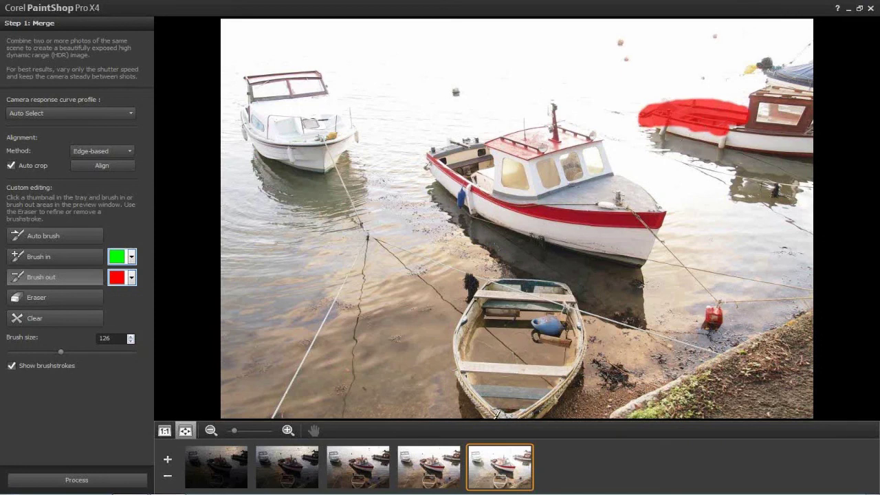
mouse_move(423, 476)
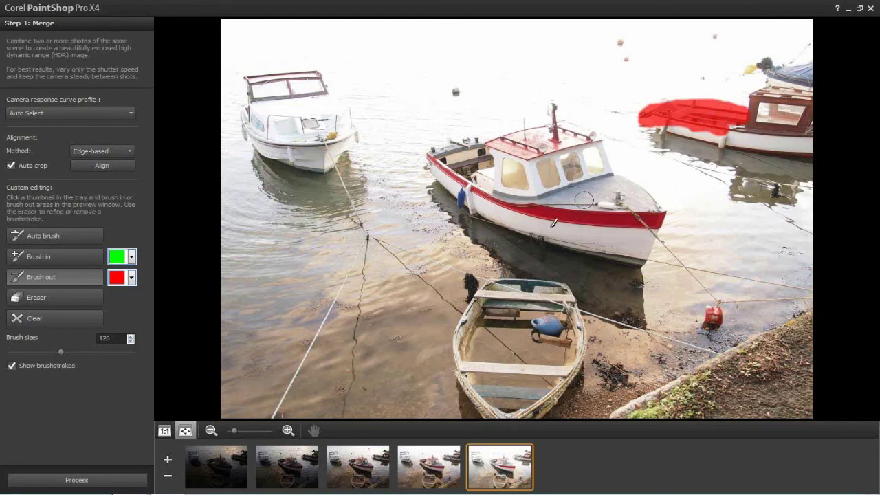
mouse_move(488, 457)
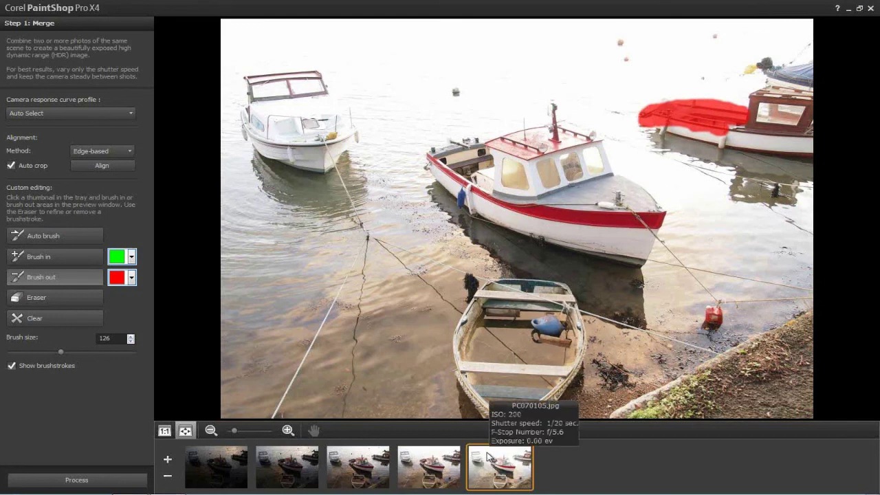
mouse_move(359, 471)
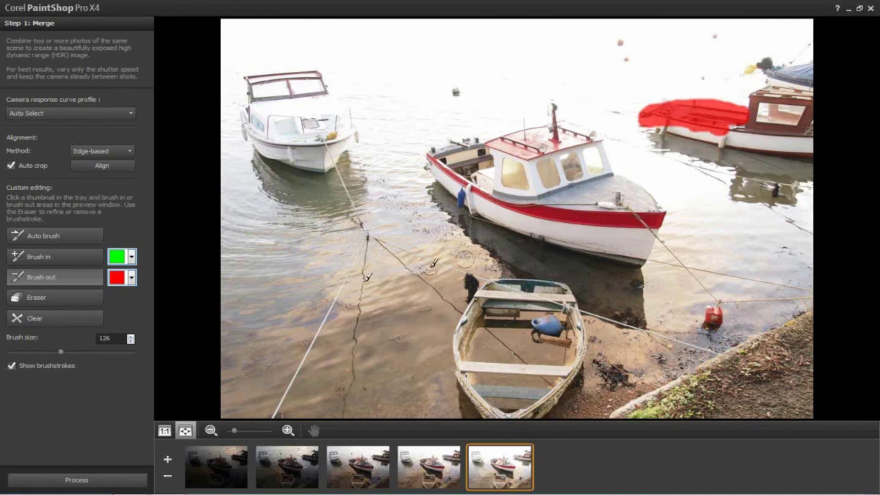
click(63, 319)
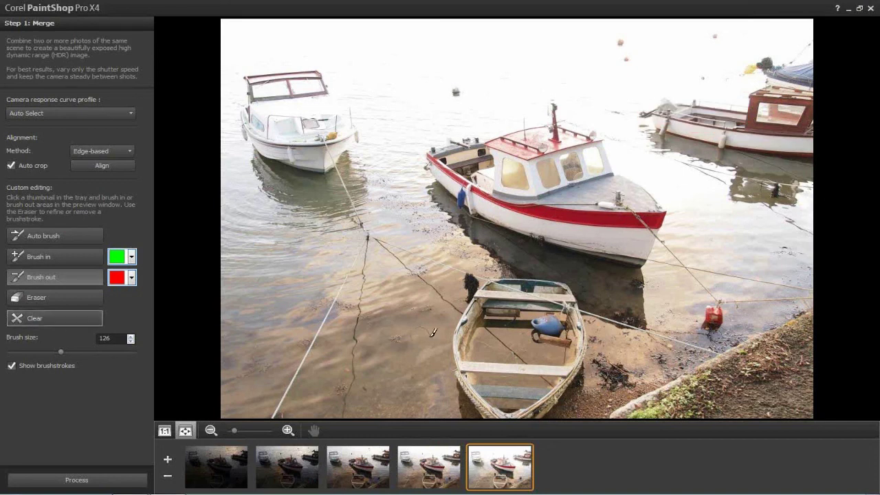
Brush in the whole far-right boat on the middle exposure and check the resulting masks on the other exposures
click(358, 468)
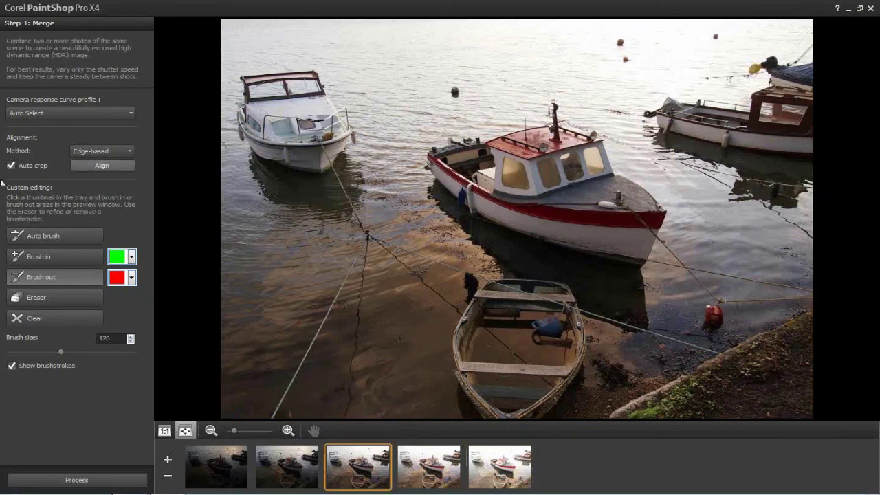
click(66, 253)
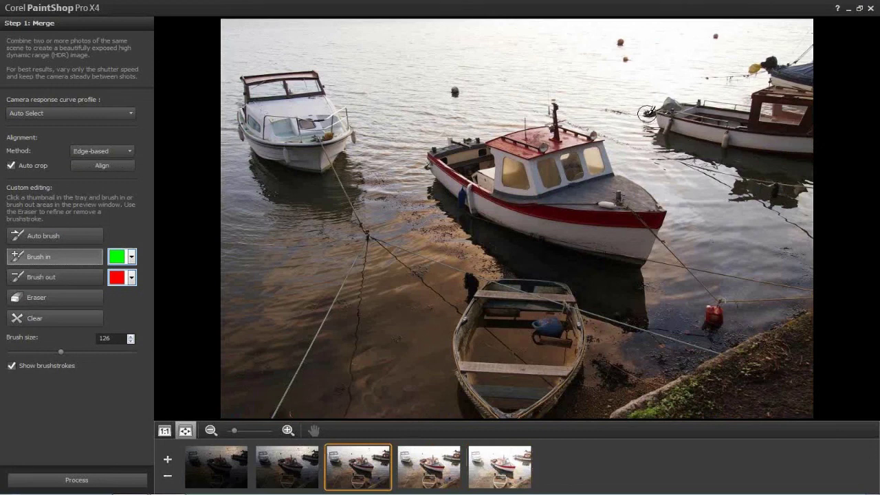
mouse_move(647, 112)
mouse_down()
mouse_move(662, 125)
mouse_move(808, 145)
mouse_move(662, 106)
mouse_move(701, 100)
mouse_move(691, 102)
mouse_move(755, 110)
mouse_move(746, 95)
mouse_move(798, 90)
mouse_move(804, 127)
mouse_move(765, 114)
mouse_move(801, 100)
mouse_move(791, 120)
mouse_move(805, 117)
mouse_move(778, 121)
mouse_move(797, 121)
mouse_move(806, 141)
mouse_move(665, 132)
mouse_move(665, 118)
mouse_up()
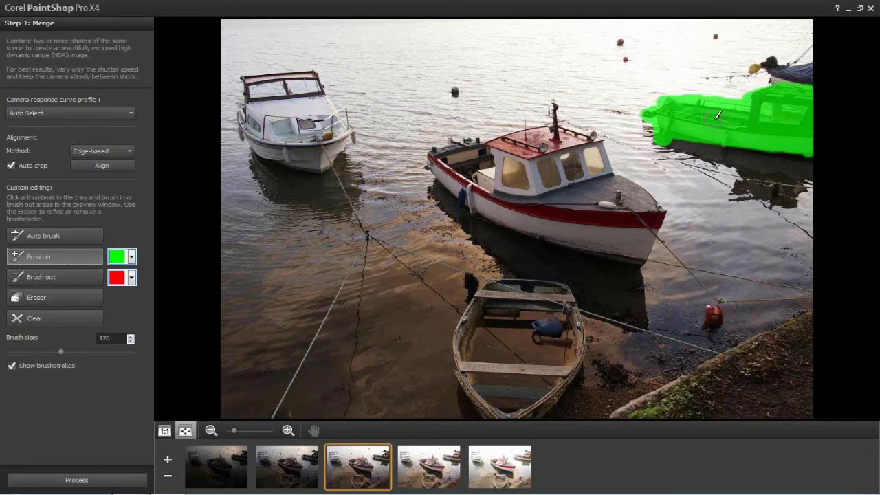
click(427, 469)
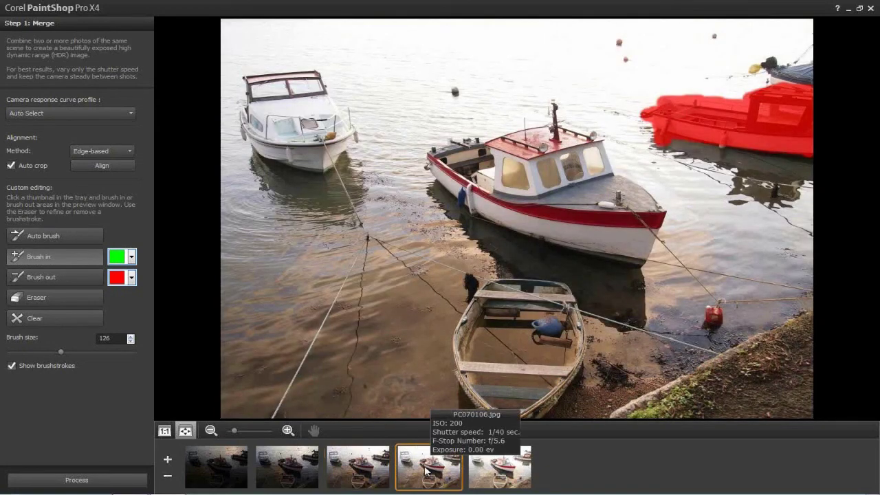
click(490, 472)
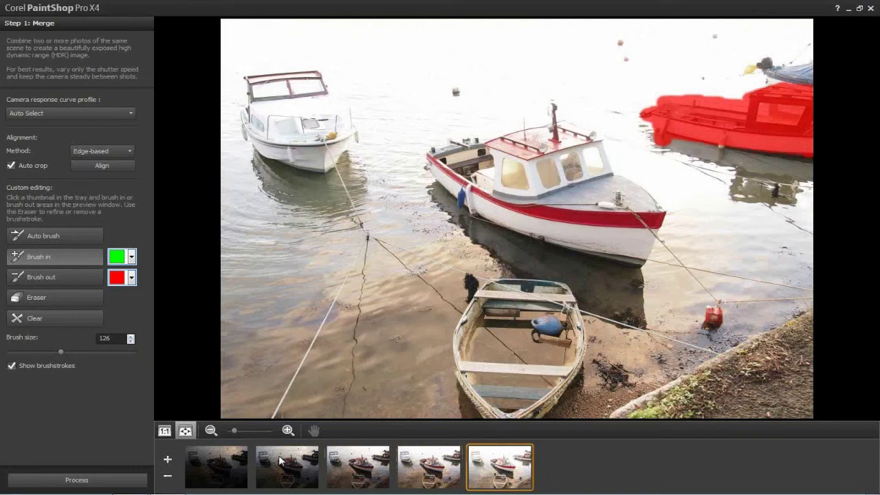
click(279, 461)
click(218, 471)
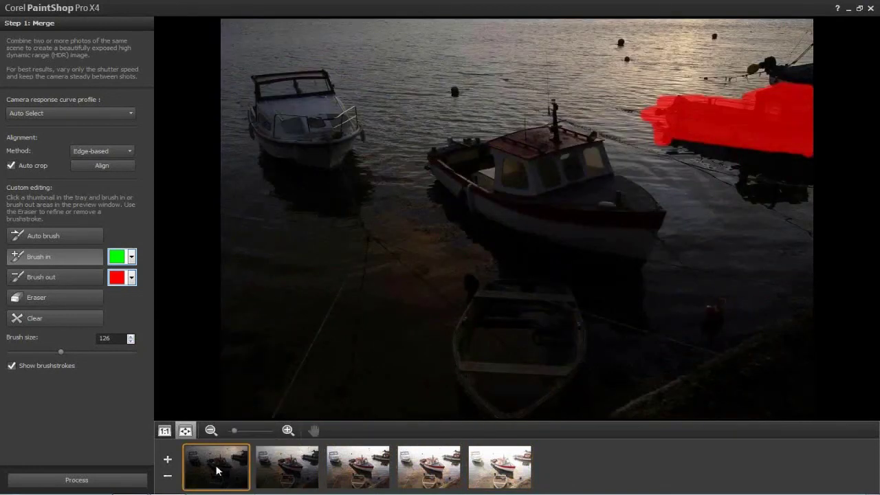
click(354, 467)
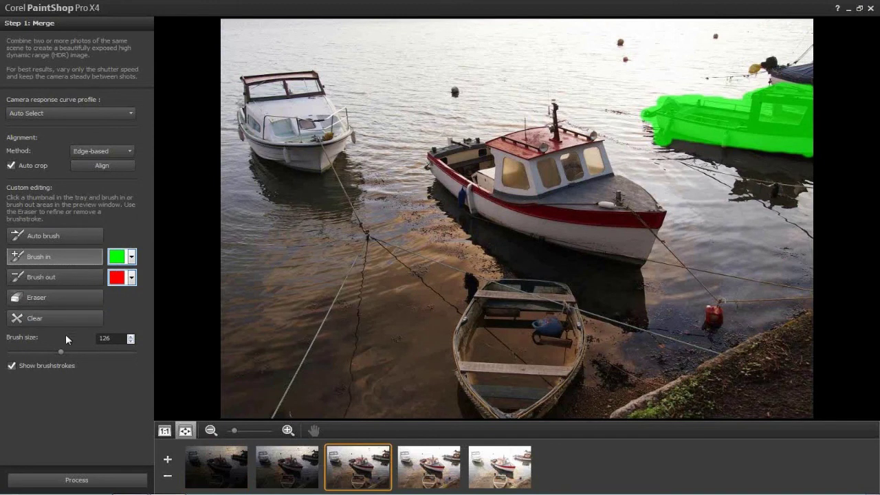
Set the brush size to 153 and brush in the white cabin boat and the blue can in the dinghy on the middle exposure
drag(60, 354, 71, 352)
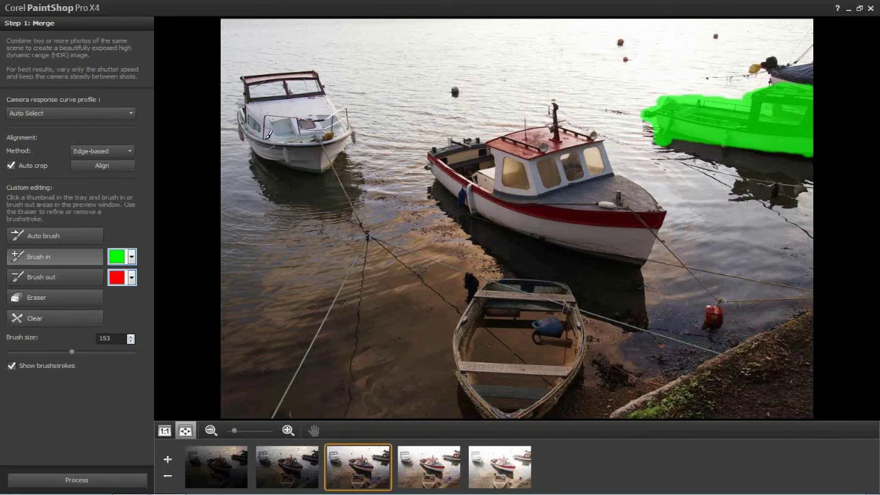
mouse_move(272, 135)
mouse_down()
mouse_move(238, 107)
mouse_move(249, 110)
mouse_move(247, 83)
mouse_move(310, 74)
mouse_move(354, 135)
mouse_move(347, 129)
mouse_move(332, 161)
mouse_move(268, 157)
mouse_move(260, 145)
mouse_move(271, 139)
mouse_move(308, 142)
mouse_move(259, 117)
mouse_move(262, 95)
mouse_move(299, 93)
mouse_move(331, 132)
mouse_move(283, 107)
mouse_move(273, 117)
mouse_move(330, 147)
mouse_move(352, 139)
mouse_move(346, 112)
mouse_move(307, 72)
mouse_move(253, 82)
mouse_up()
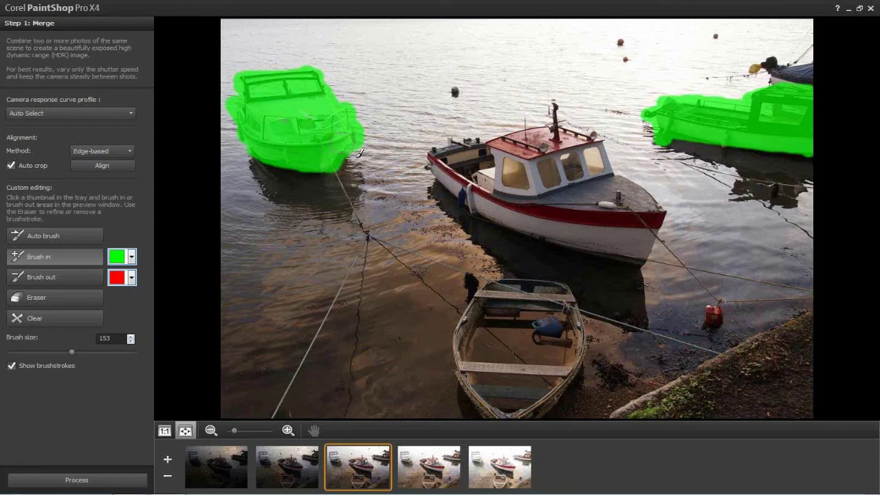
click(546, 327)
mouse_move(554, 321)
mouse_down()
mouse_move(567, 329)
mouse_move(533, 328)
mouse_move(550, 318)
mouse_up()
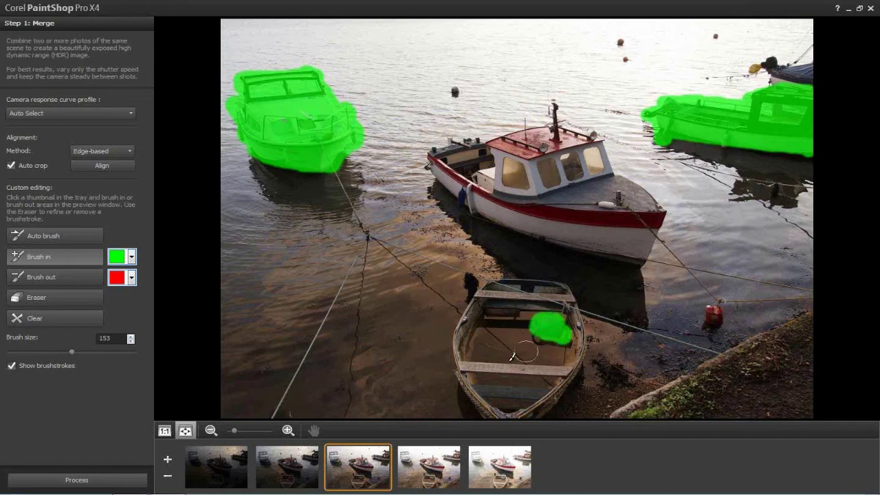
Check the masks against the darkest exposure and extend the middle exposure's brushed-in area past the white boat's upper roof corner
click(222, 465)
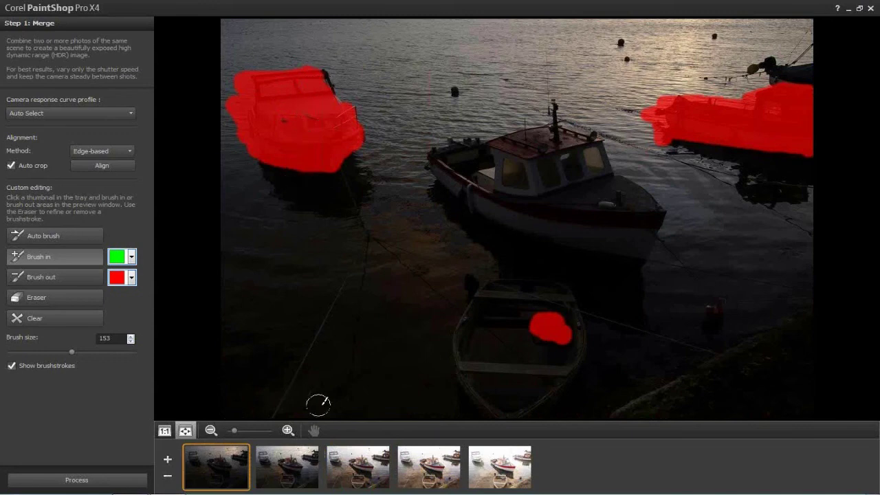
click(371, 457)
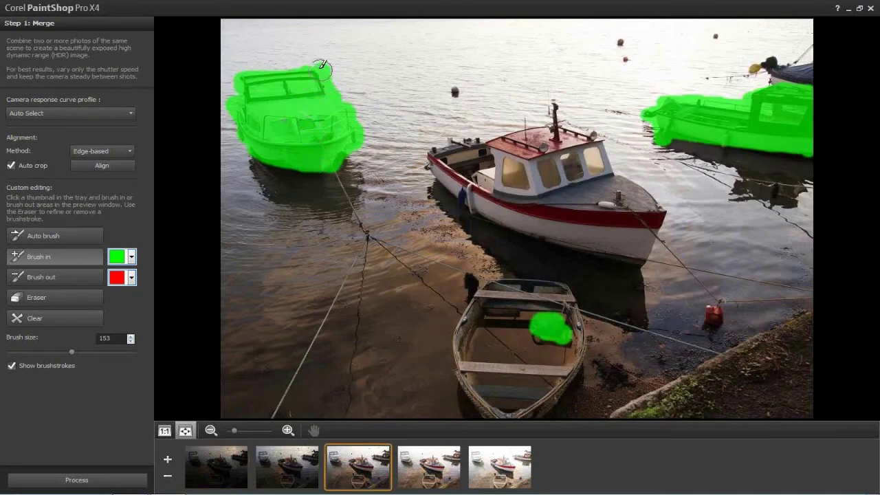
mouse_move(322, 64)
mouse_down()
mouse_move(311, 63)
mouse_move(313, 76)
mouse_up()
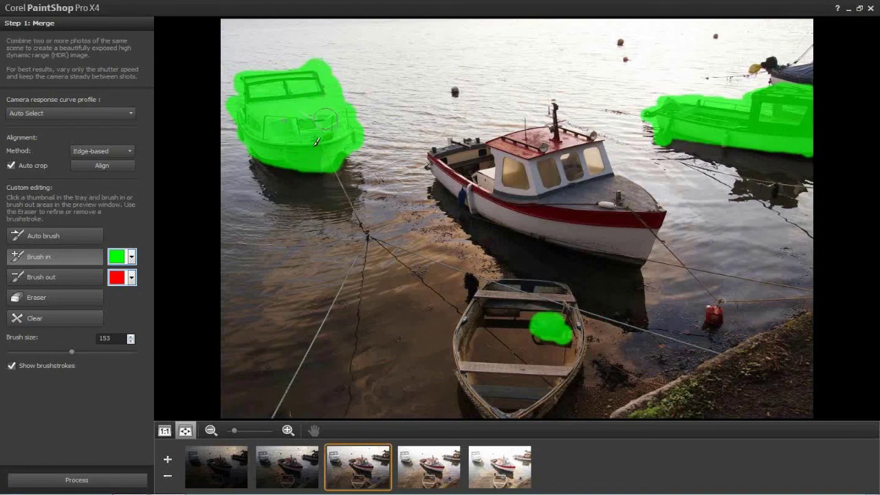
click(221, 462)
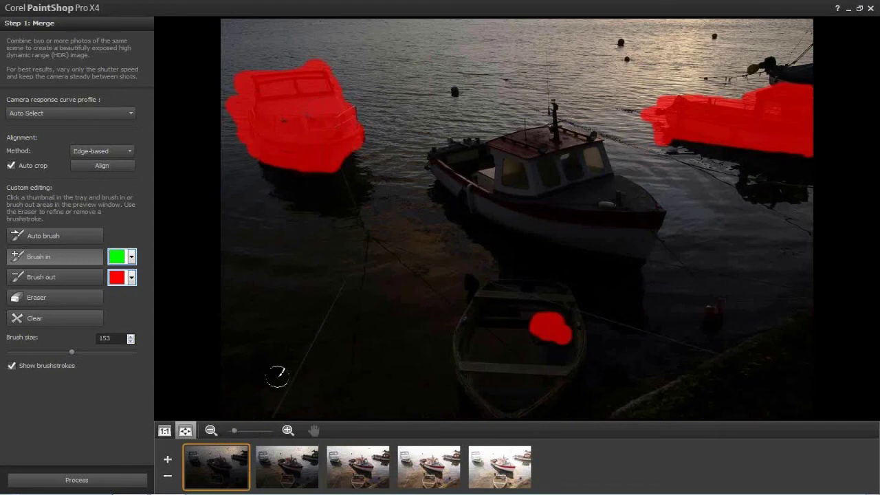
click(365, 472)
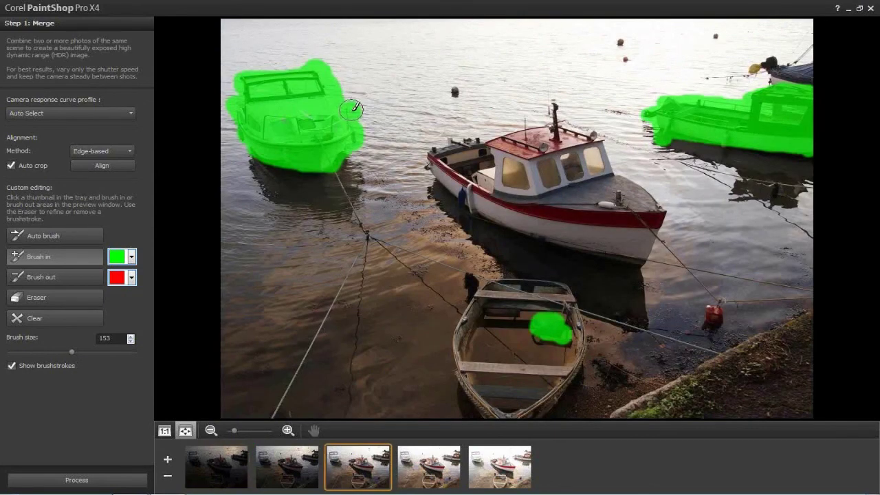
Examine the brushed-out masks over the boats and can on the darker and brighter exposures
click(227, 468)
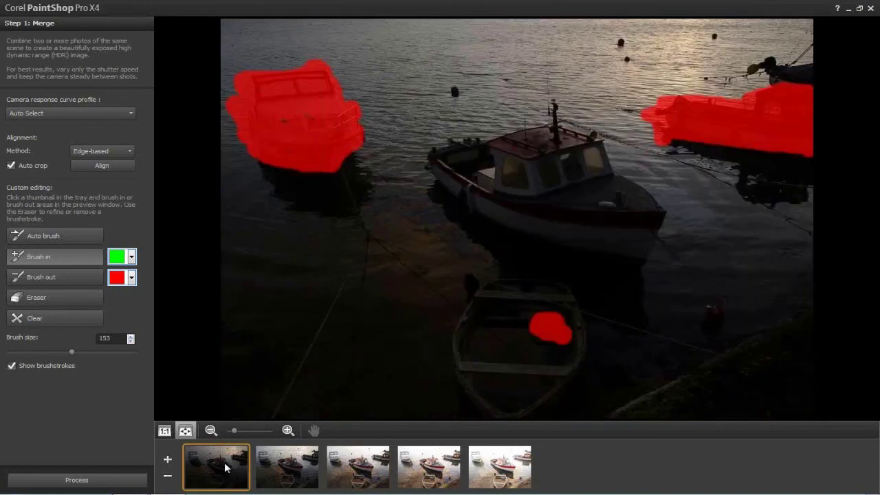
click(289, 469)
click(429, 469)
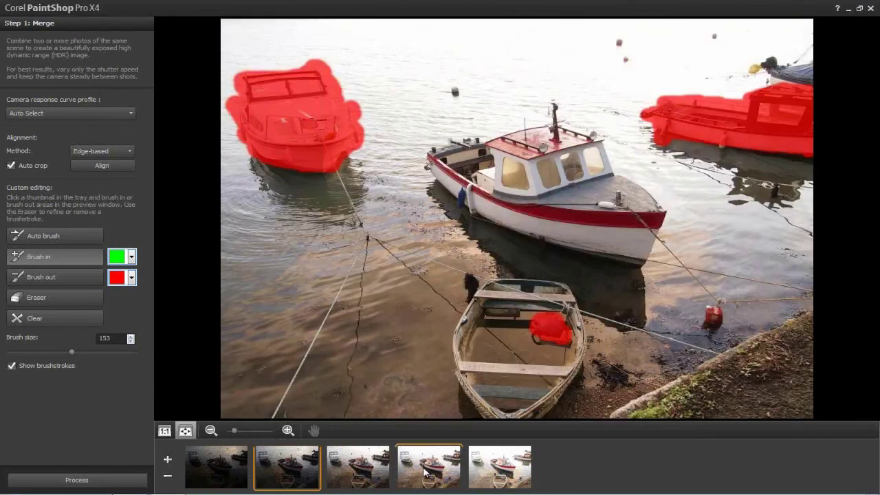
click(489, 472)
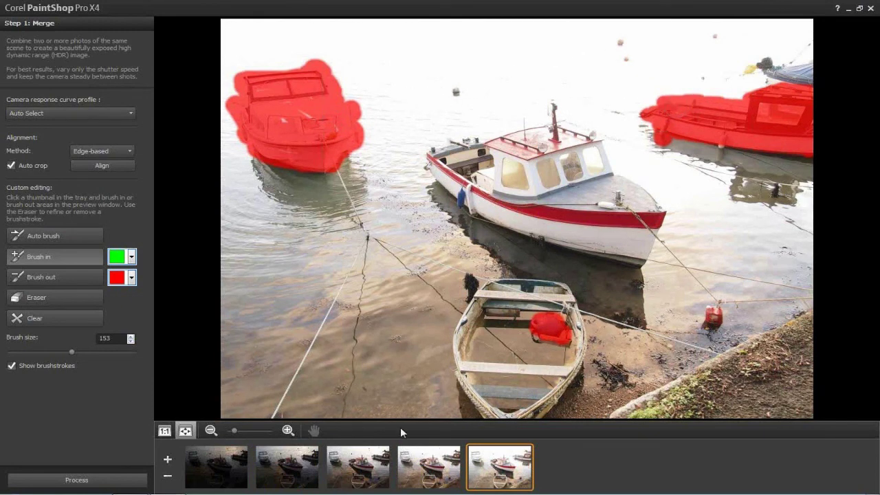
click(365, 465)
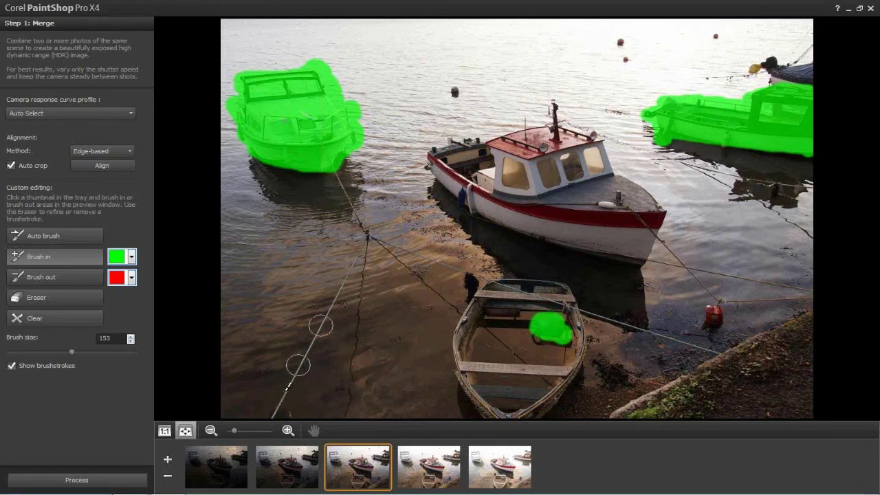
click(236, 457)
click(288, 465)
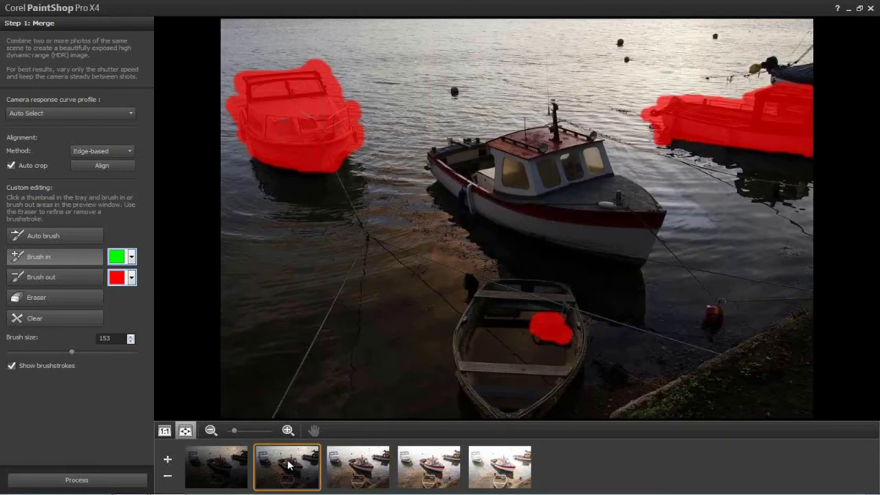
Process the exposures with the middle exposure's masks to preview the HDR image, then return to the Merge stage
click(350, 474)
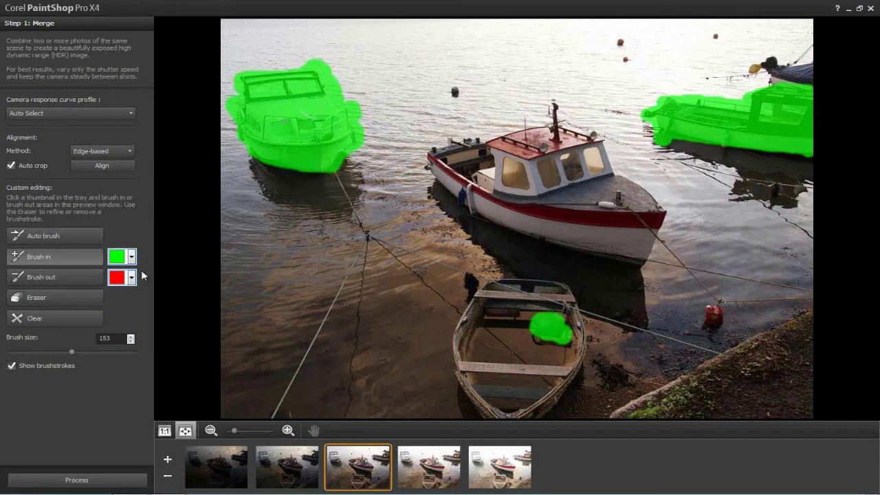
click(85, 479)
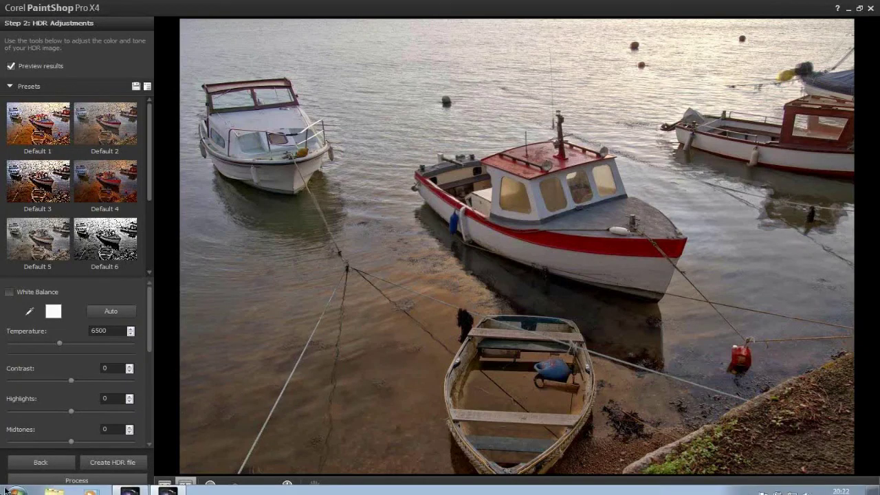
click(40, 462)
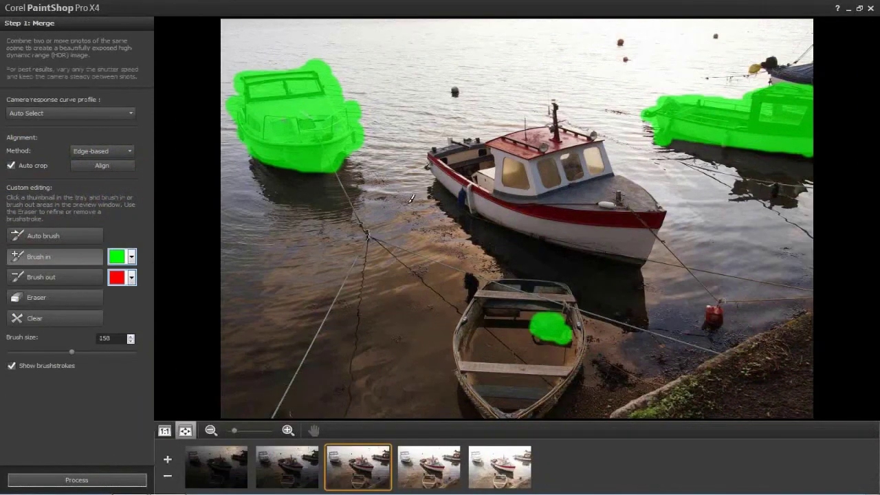
Brush in the blue-covered boat with its yellow buoy and the four distant buoys on the middle exposure, then process the merge
mouse_move(760, 70)
mouse_down()
mouse_move(766, 64)
mouse_move(715, 75)
mouse_move(777, 66)
mouse_move(804, 76)
mouse_move(798, 69)
mouse_move(807, 59)
mouse_up()
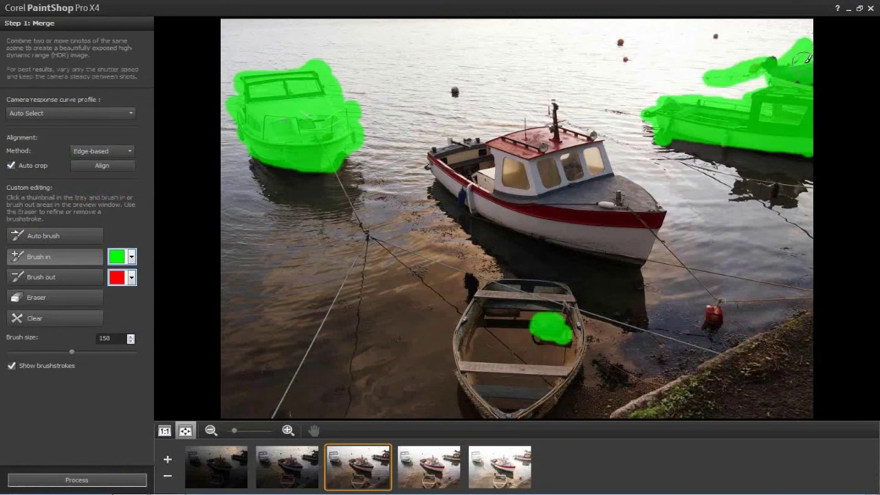
click(714, 38)
click(620, 42)
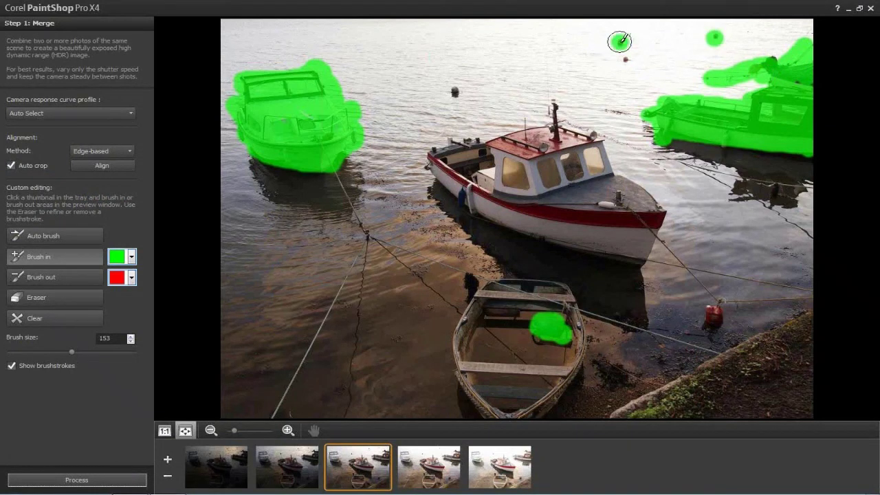
click(623, 58)
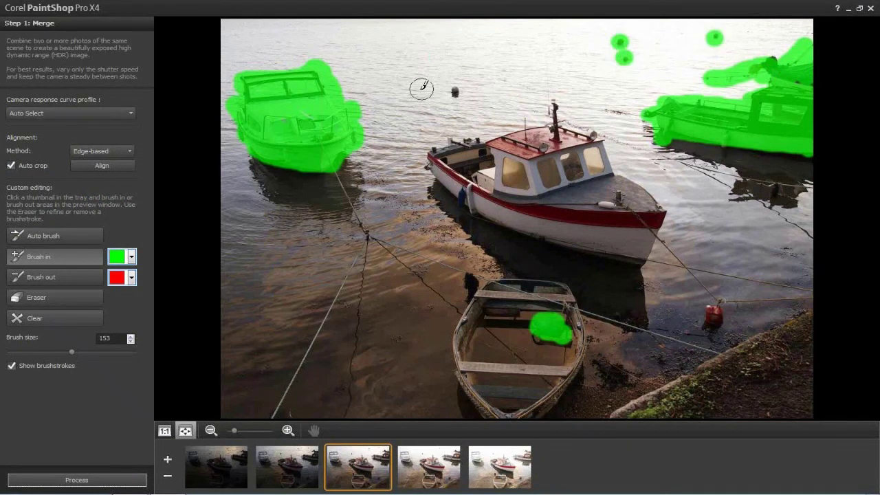
click(453, 90)
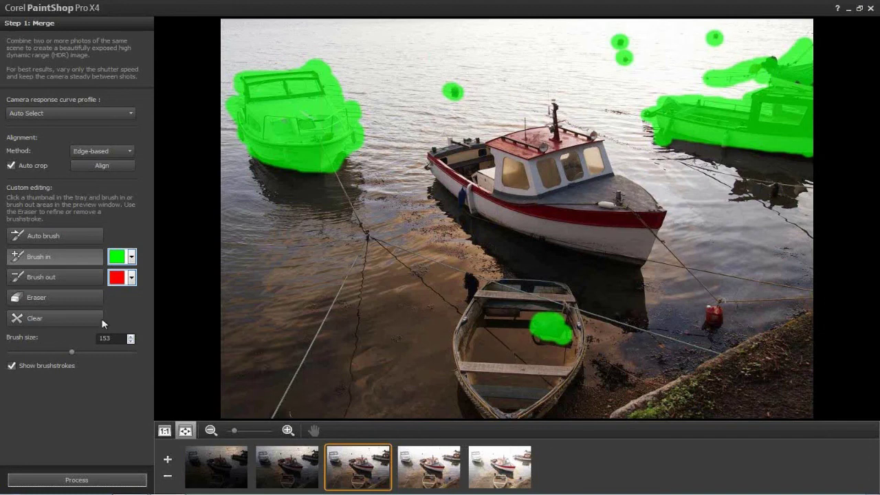
click(108, 480)
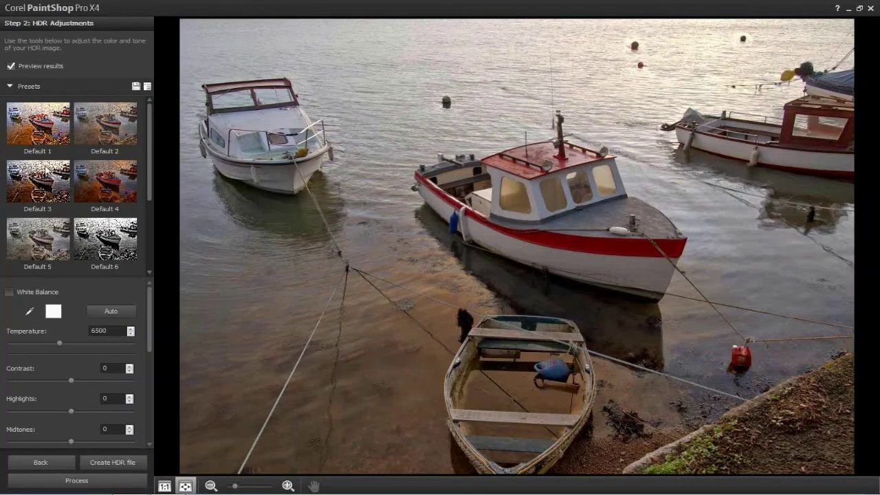
Apply the Default 1 preset to the HDR image and reduce Vibrancy to 46
click(33, 125)
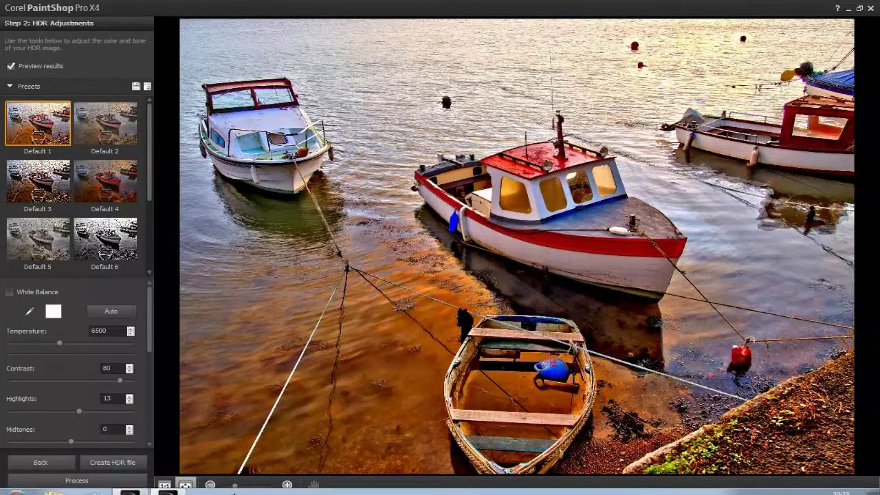
scroll(151, 331, down, 1)
drag(151, 332, 155, 391)
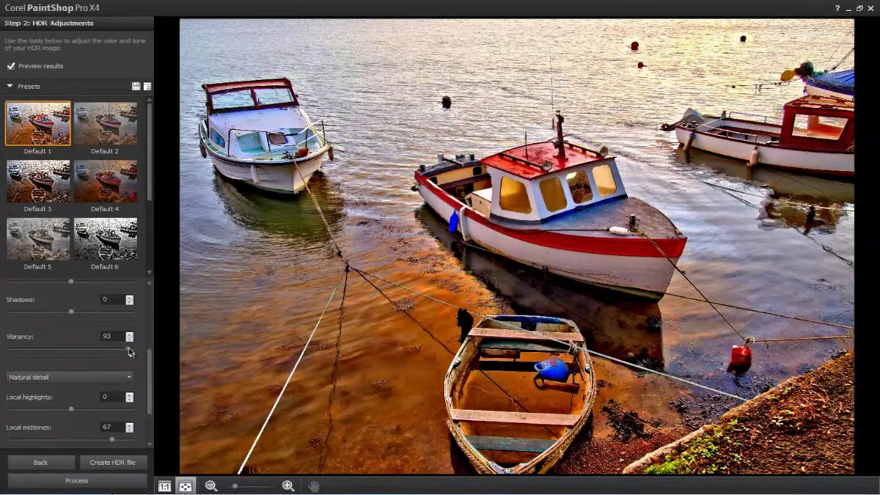
drag(128, 349, 101, 352)
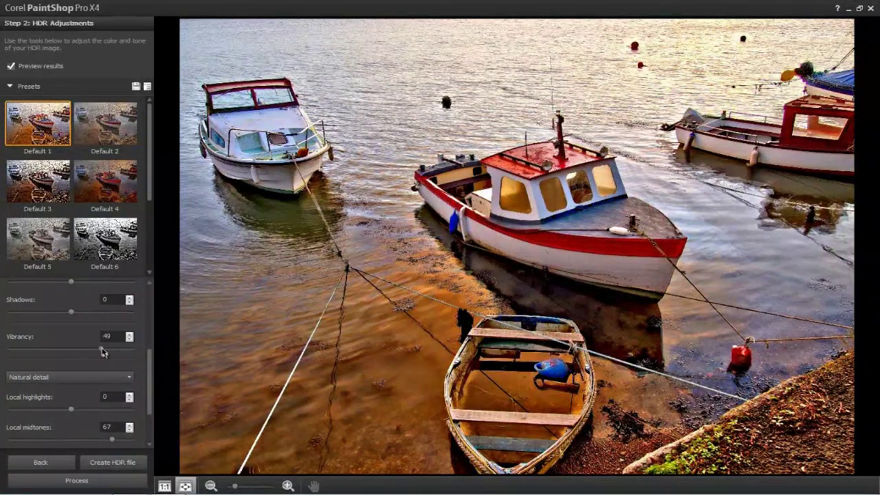
drag(101, 352, 99, 350)
Process the adjusted HDR image and send it from the Fine-Tune stage to the Edit workspace
click(89, 480)
click(88, 479)
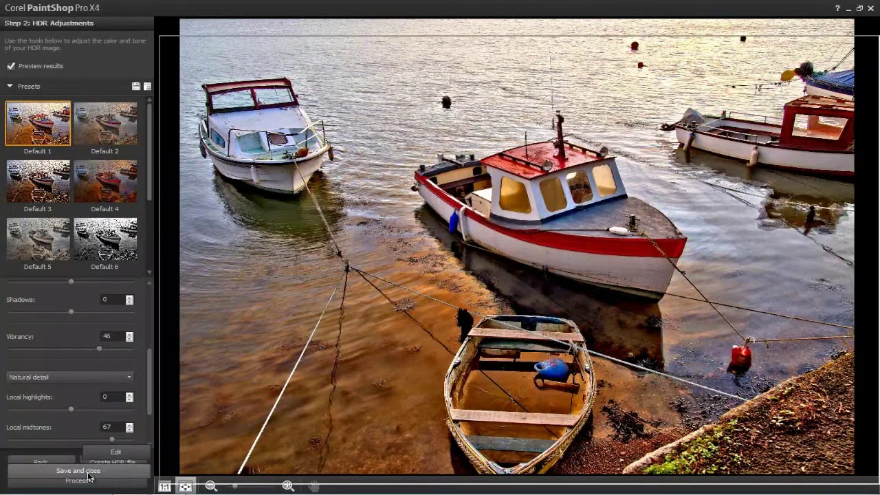
click(88, 476)
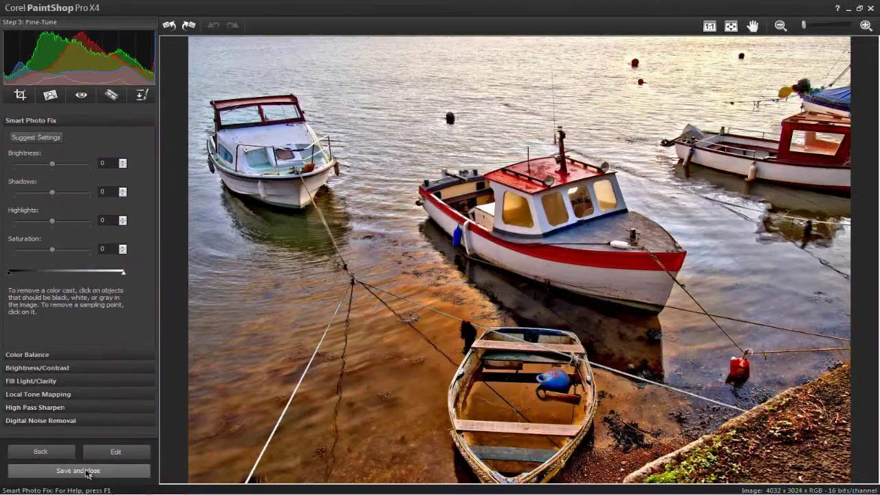
click(121, 454)
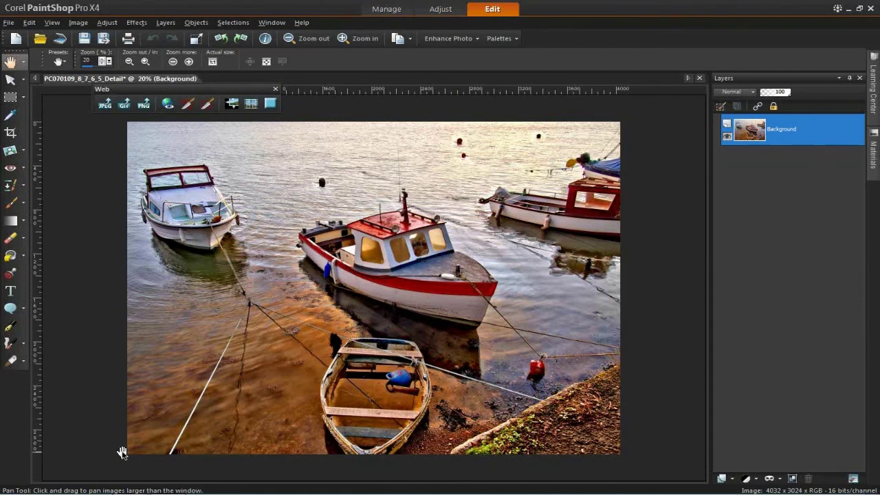
Start saving the image under a new name, with the PSPIMAGE format and the file name river webinar hdr
click(12, 25)
click(75, 113)
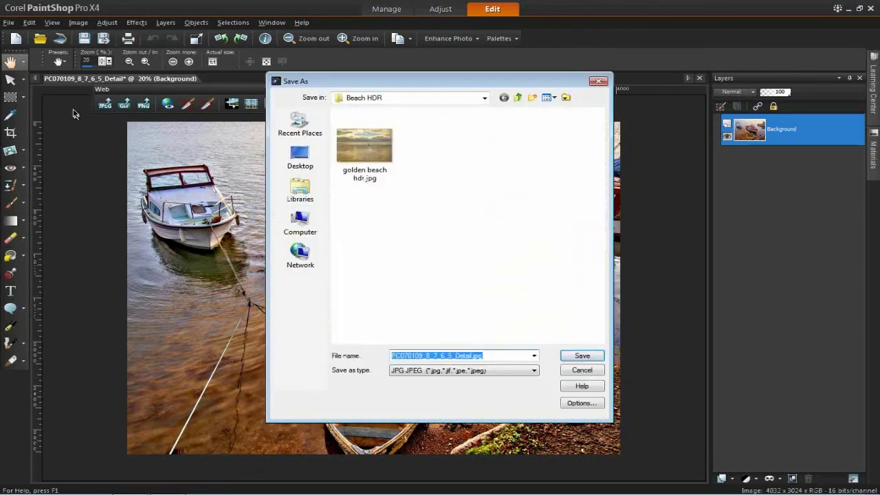
click(493, 371)
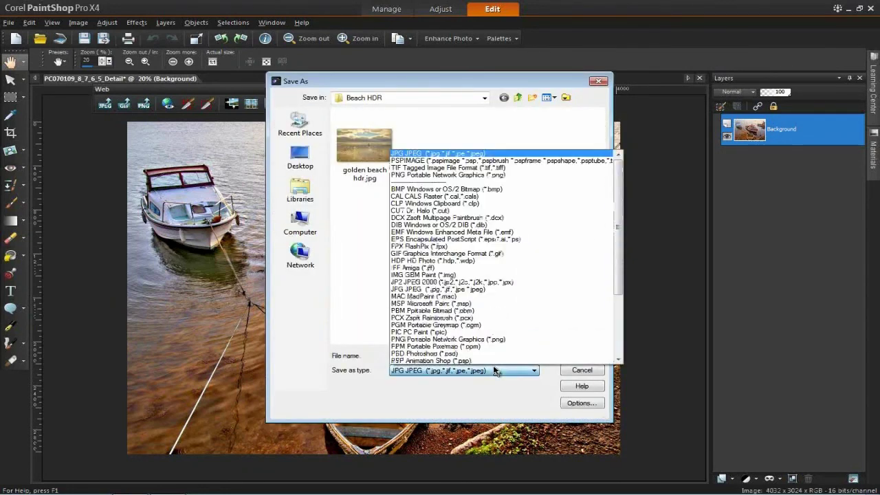
click(437, 162)
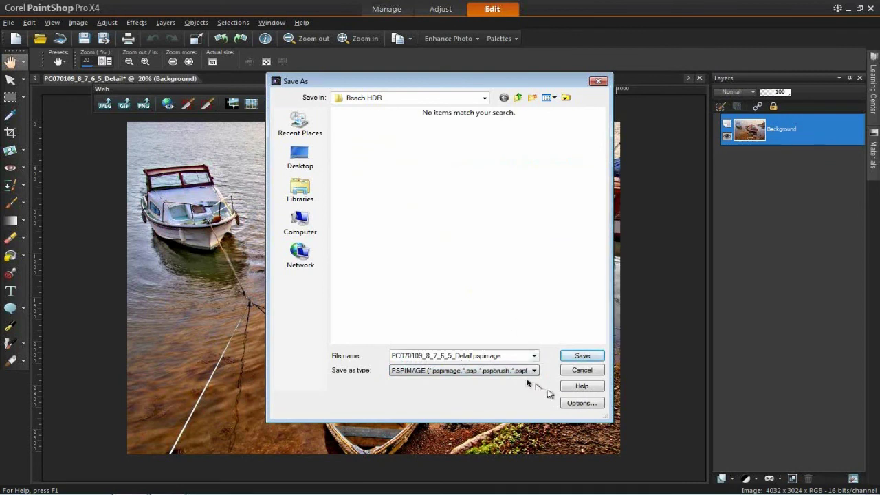
double_click(475, 357)
drag(472, 359, 388, 362)
text(l)
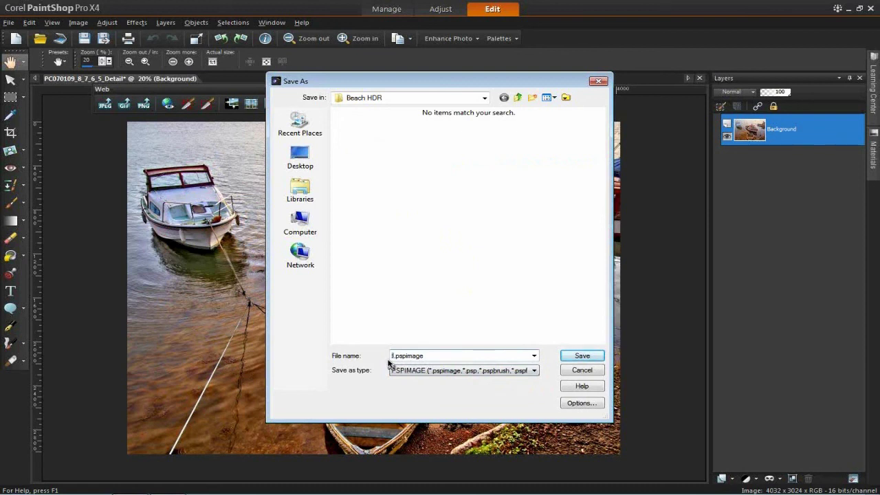
key(BackSpace)
text(river webinar hdr)
Choose the River HDR folder in My Pictures as the save location
click(438, 98)
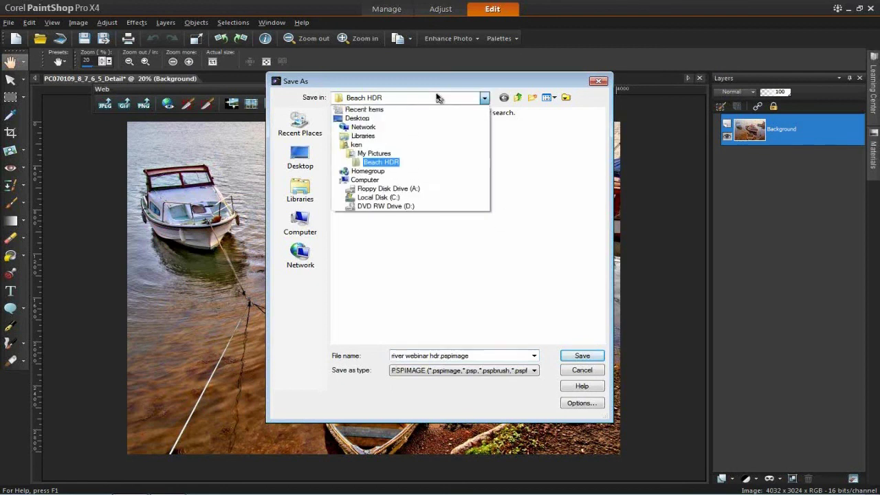
click(380, 154)
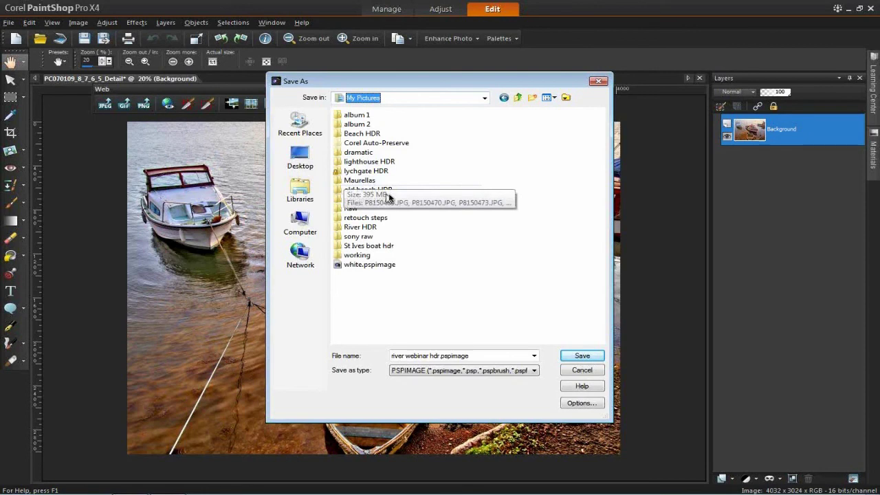
click(358, 227)
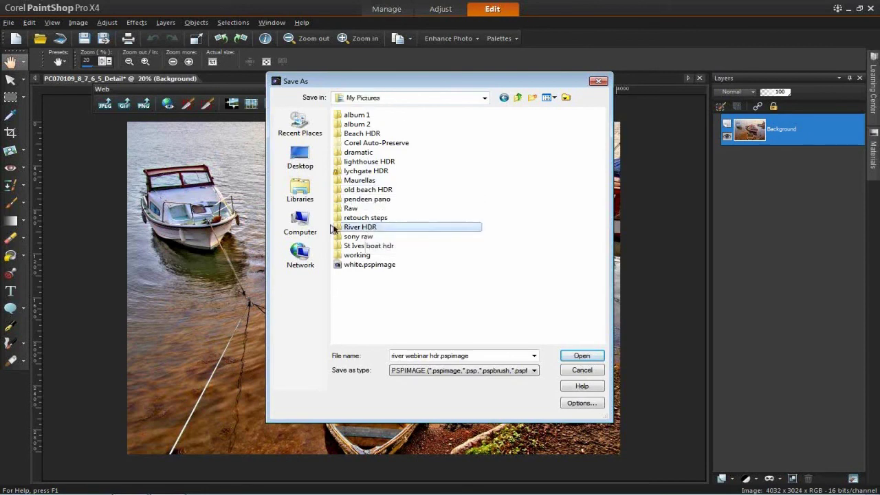
double_click(357, 227)
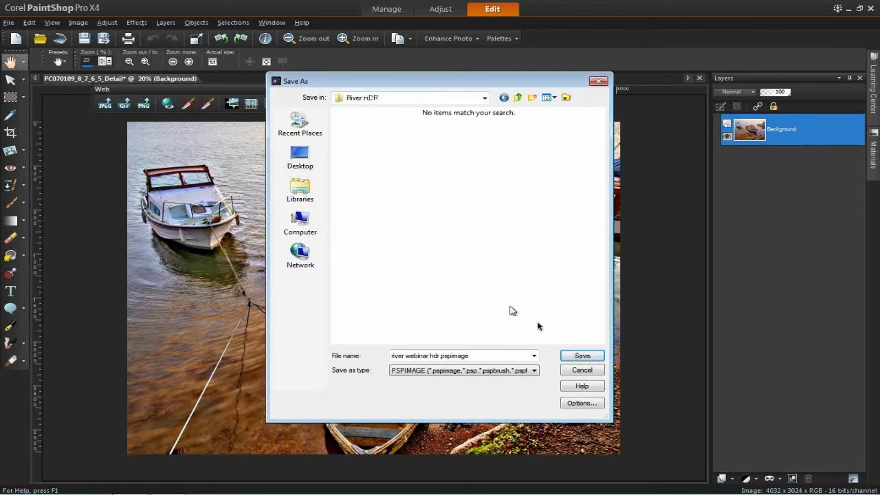
Save the image as river webinar hdr.pspimage in the River HDR folder
click(576, 356)
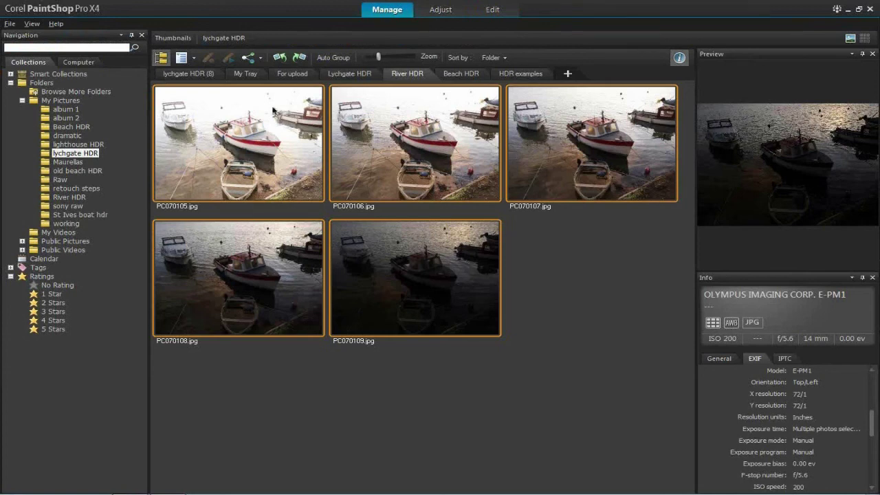
Check whether the HDR commands are available for the five selected River photos, and clear the selection
click(13, 26)
mouse_move(82, 222)
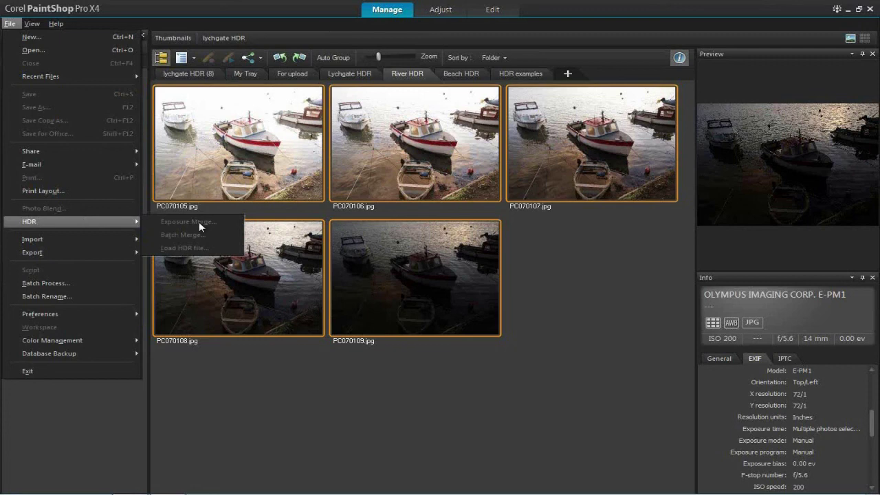
click(617, 342)
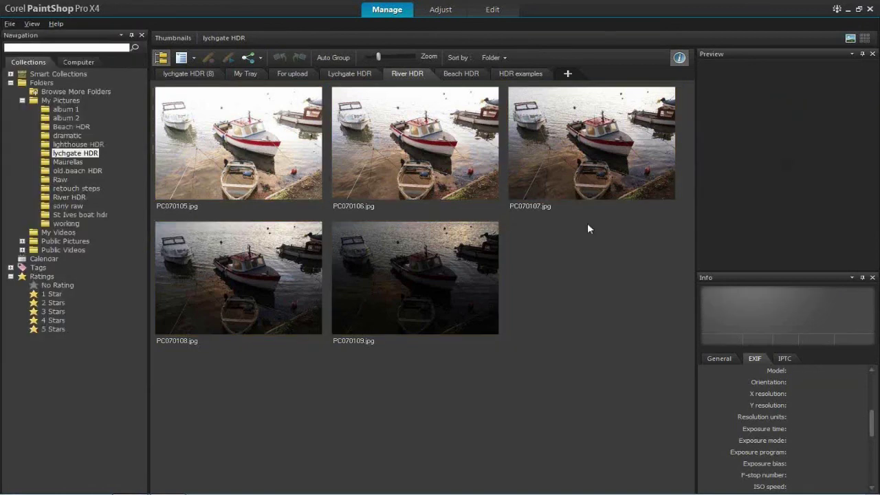
Close the Fine-Tune window left open behind the Manage workspace and maximize the Manage window
click(860, 9)
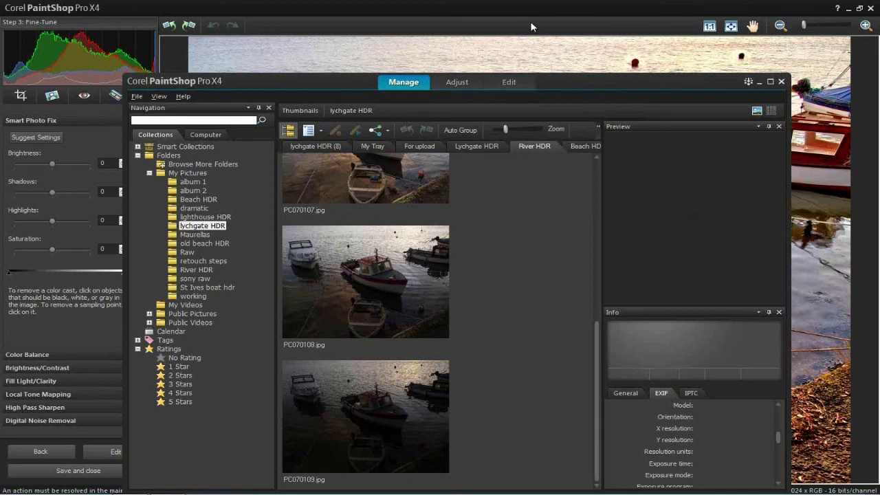
click(531, 26)
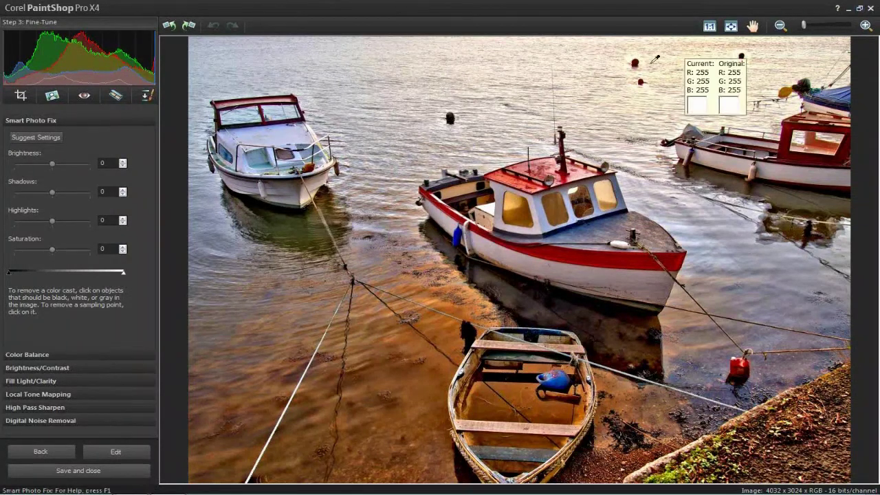
click(871, 9)
click(859, 9)
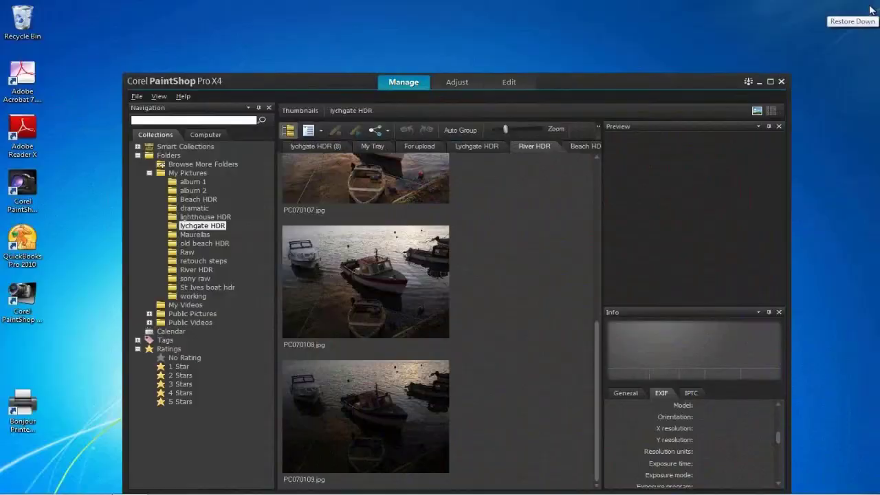
click(770, 85)
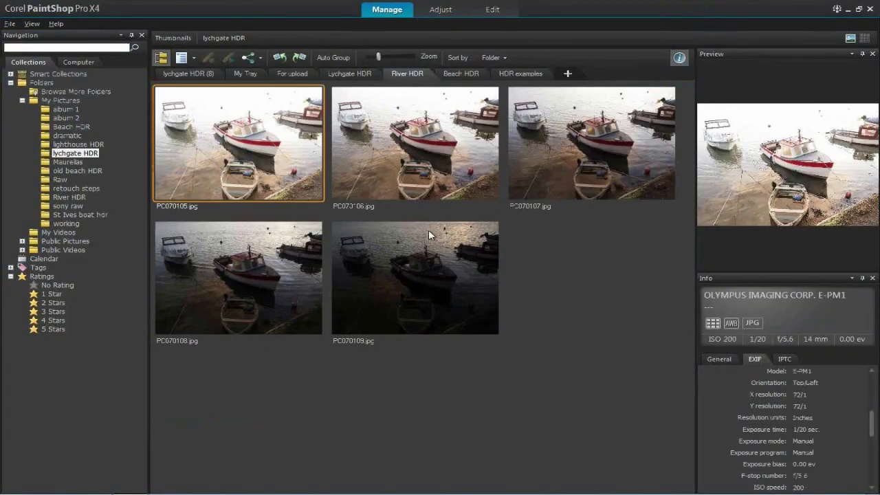
Select all five River exposures, check the availability of HDR Exposure Merge again, and deselect the photos
key(ctrl+a)
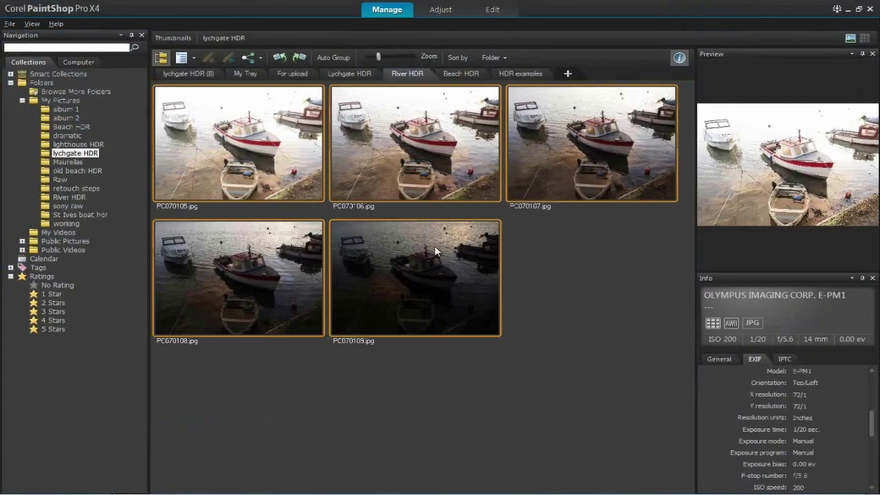
click(10, 23)
mouse_move(66, 222)
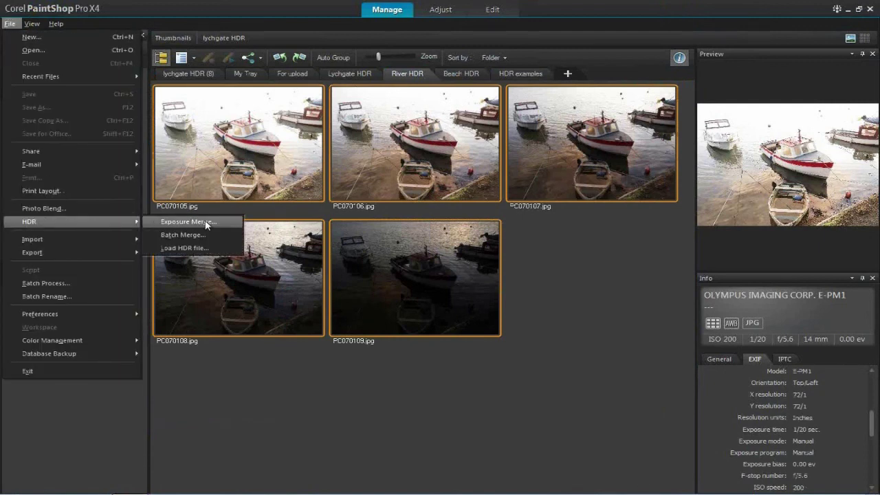
click(643, 335)
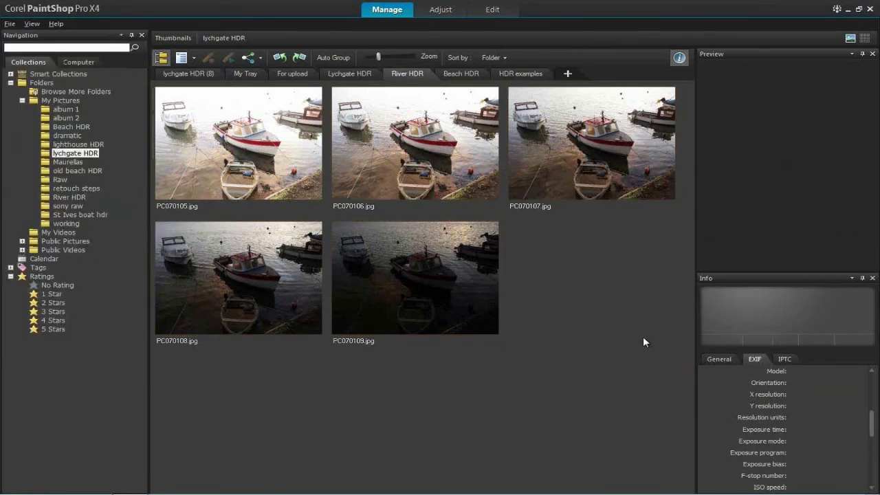